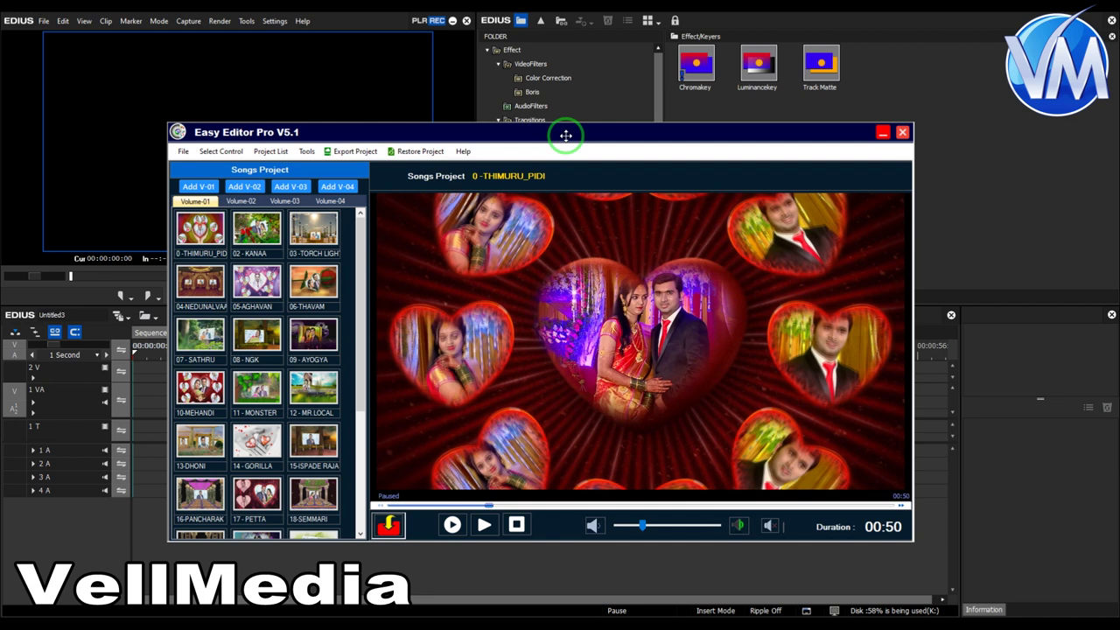
Minimize Easy Editor Pro, switch to EDIUS and show the Bin
left_click(883, 131)
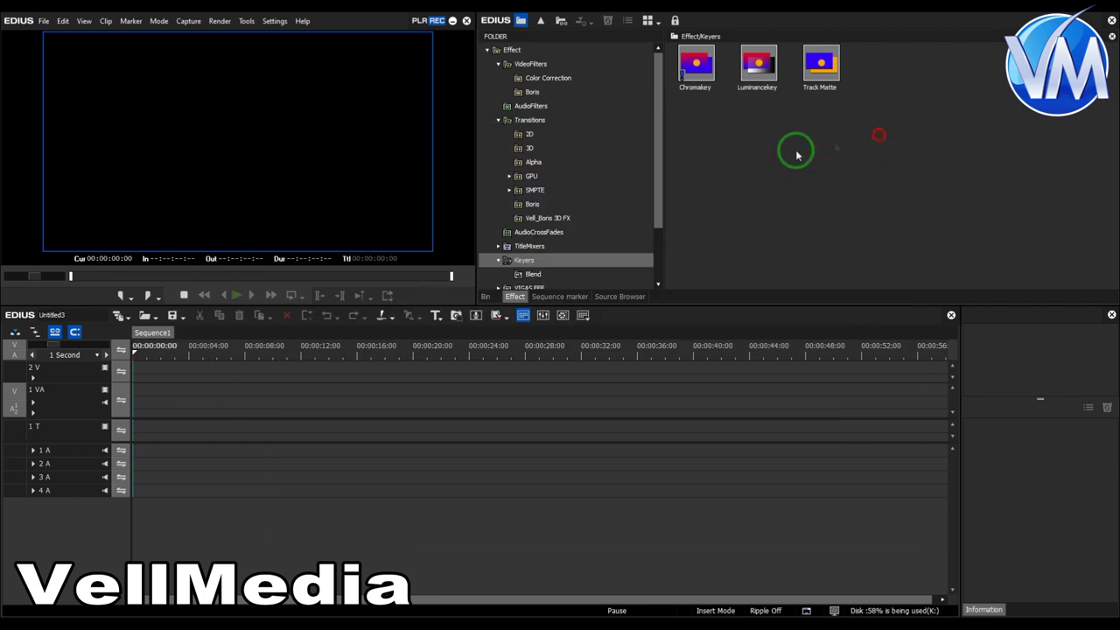
left_click(487, 297)
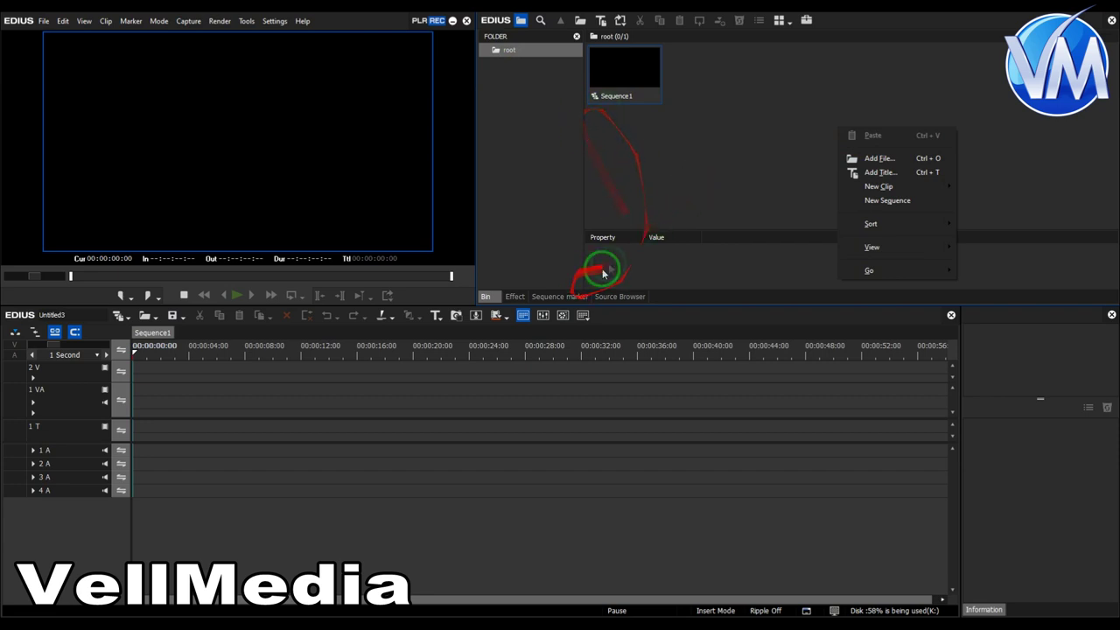
left_click(737, 130)
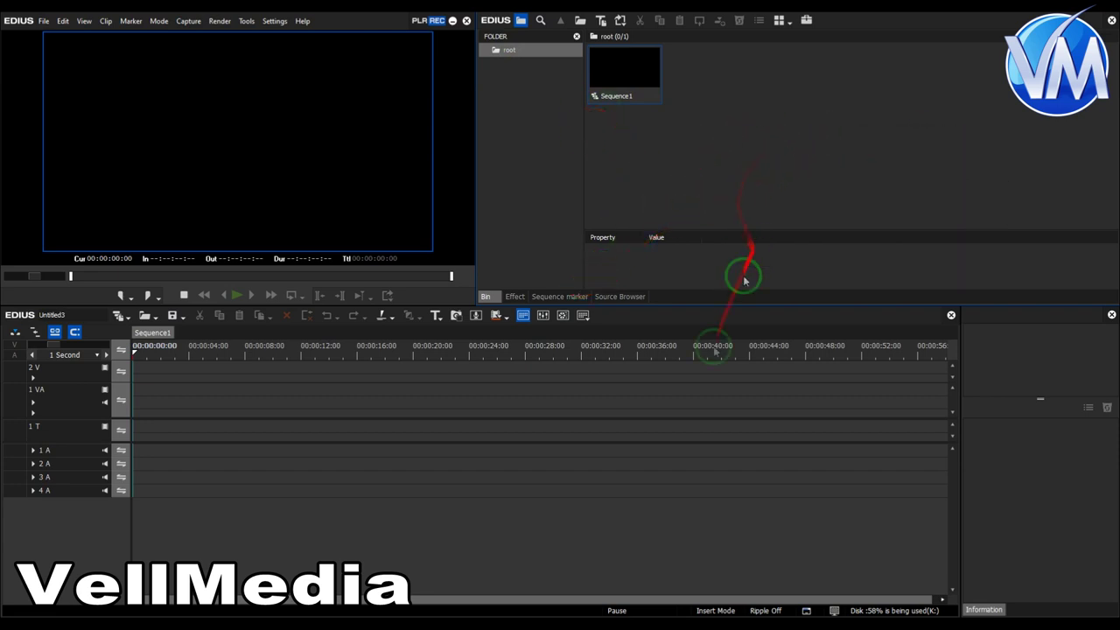
mouse_move(432, 304)
left_mouse_down()
mouse_move(426, 347)
mouse_move(423, 315)
left_mouse_up()
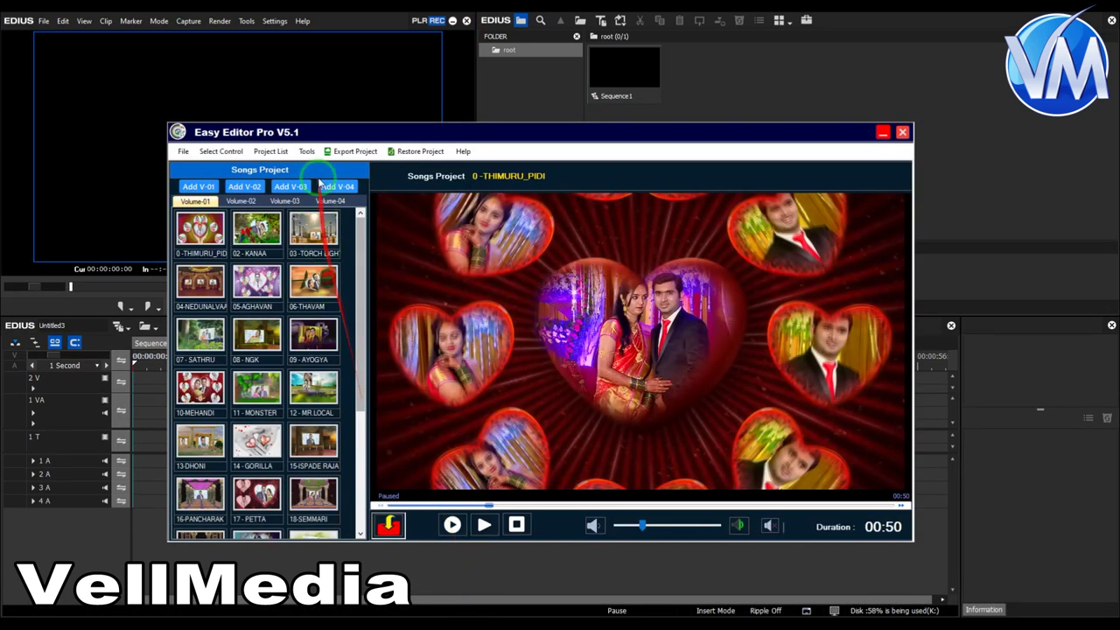
Switch to Easy Editor Pro and launch its Media importer
left_click(305, 152)
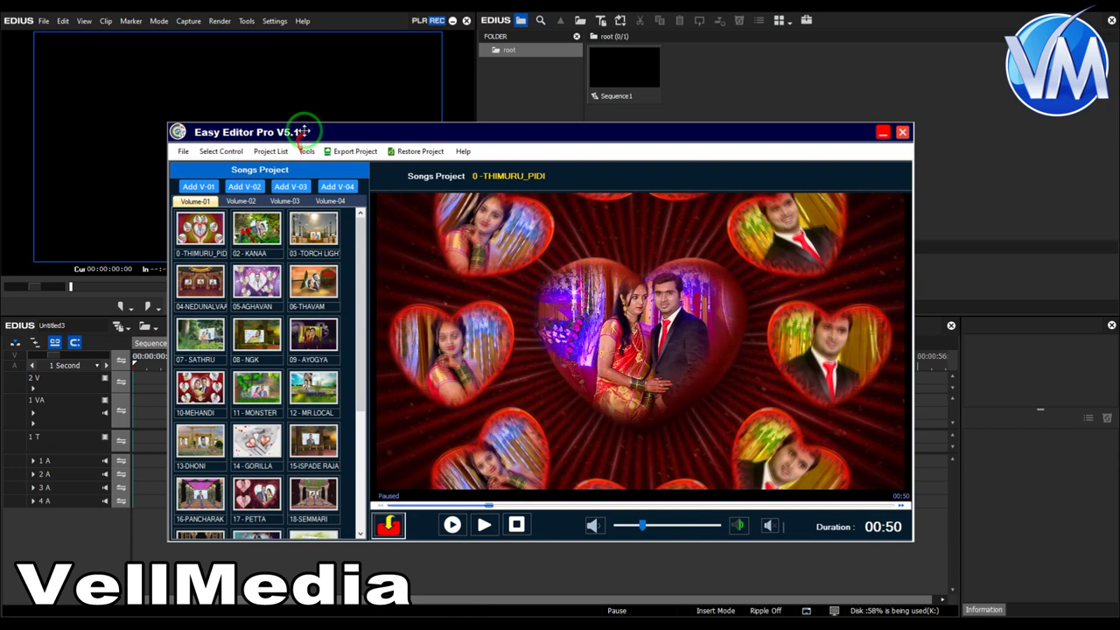
left_click_drag(310, 128, 312, 125)
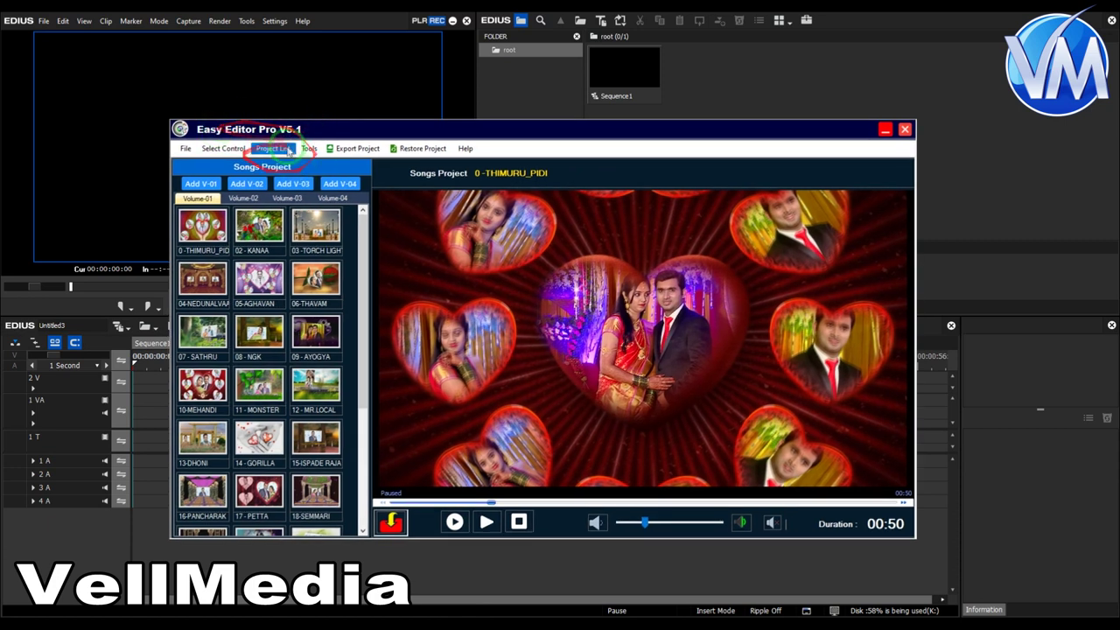
left_click(310, 150)
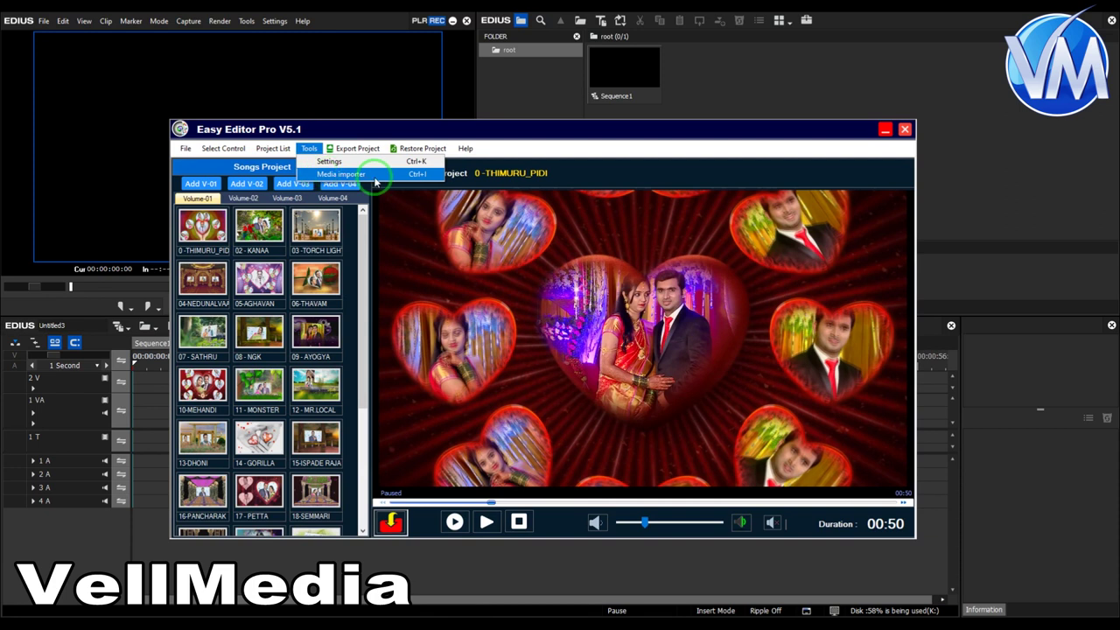
left_click(397, 174)
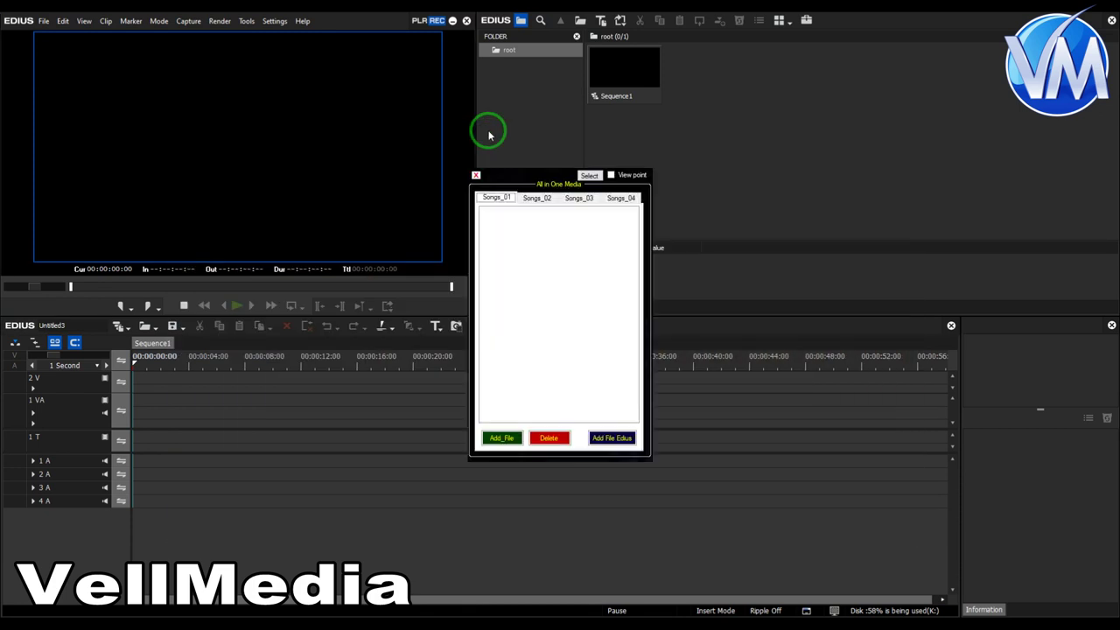
Narrow the EDIUS bin window and fit the All in One Media window between the player and the bin, above the timeline
left_click_drag(526, 174, 225, 104)
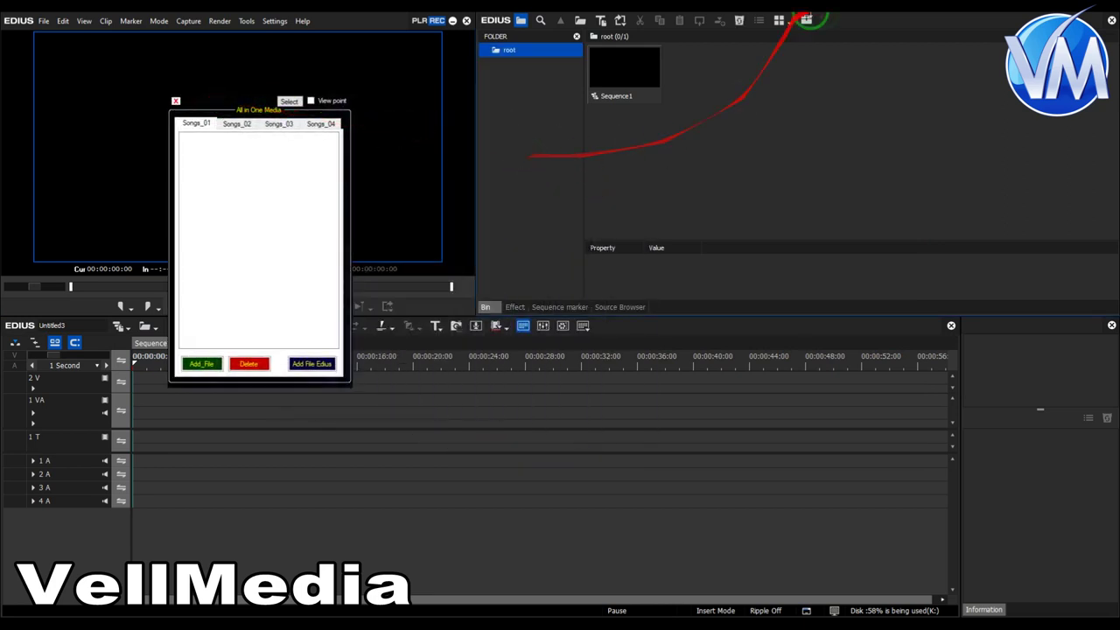
left_click_drag(863, 25, 893, 23)
left_click_drag(509, 170, 683, 171)
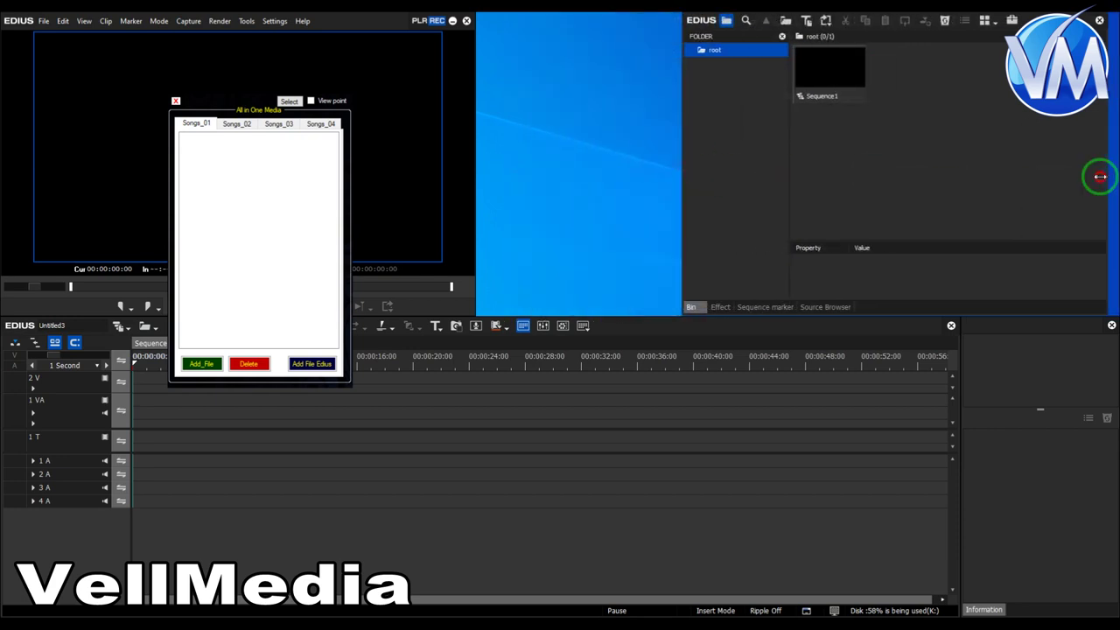
left_click_drag(233, 110, 560, 19)
left_click_drag(684, 104, 660, 110)
left_click_drag(612, 315, 613, 305)
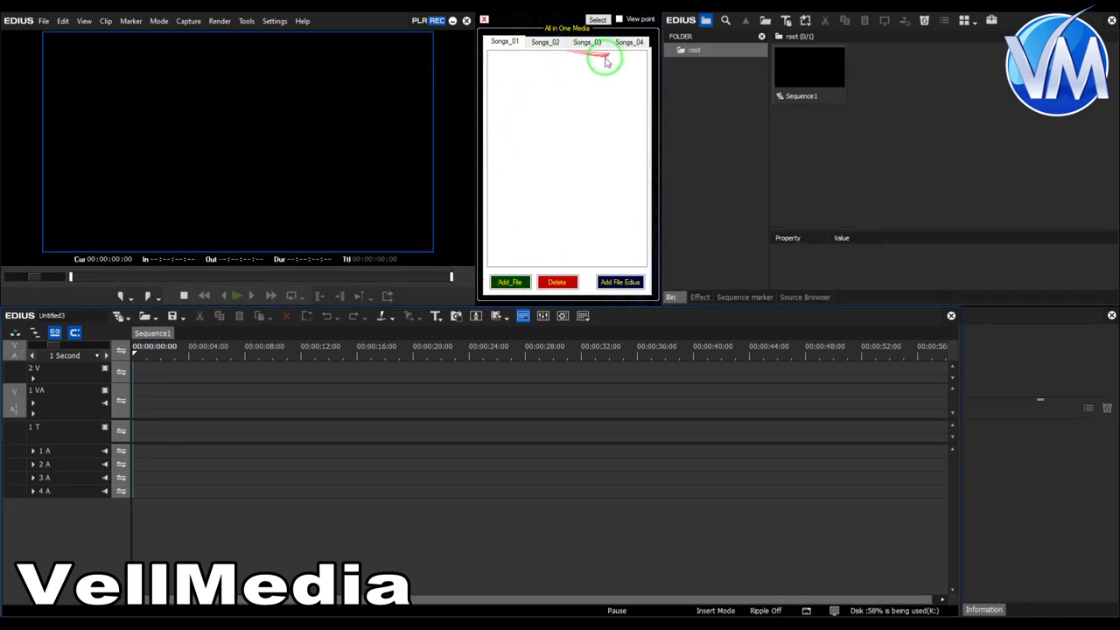
Start adding files to the Songs_01 list and browse to Local Disk (D:)
left_click(546, 42)
left_click(514, 45)
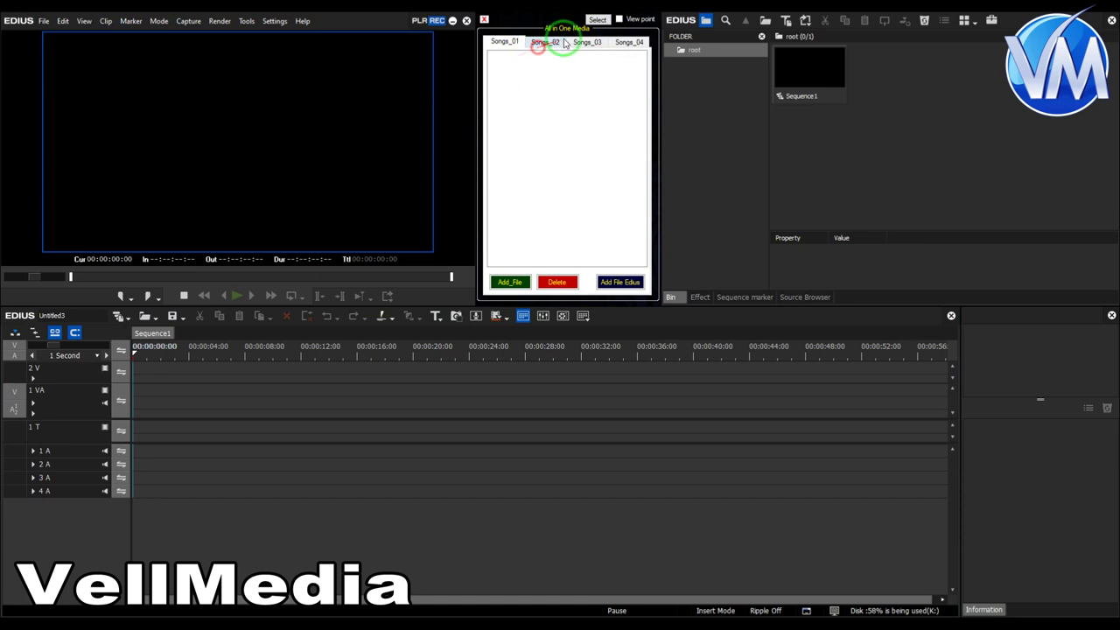
left_click(509, 283)
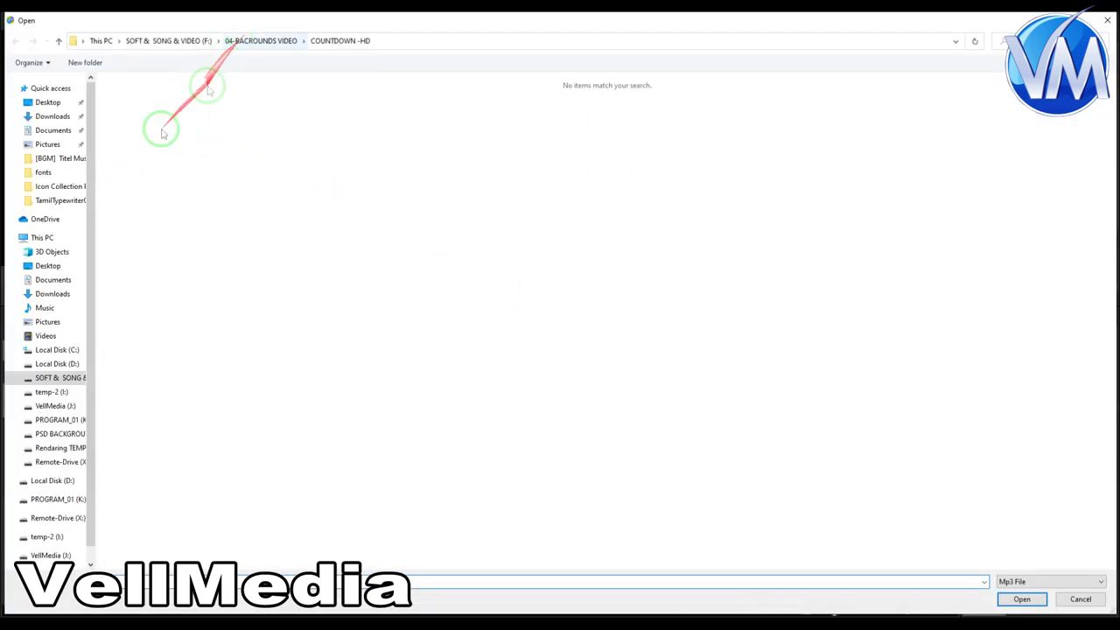
left_click(57, 238)
left_click(317, 191)
double_click(317, 191)
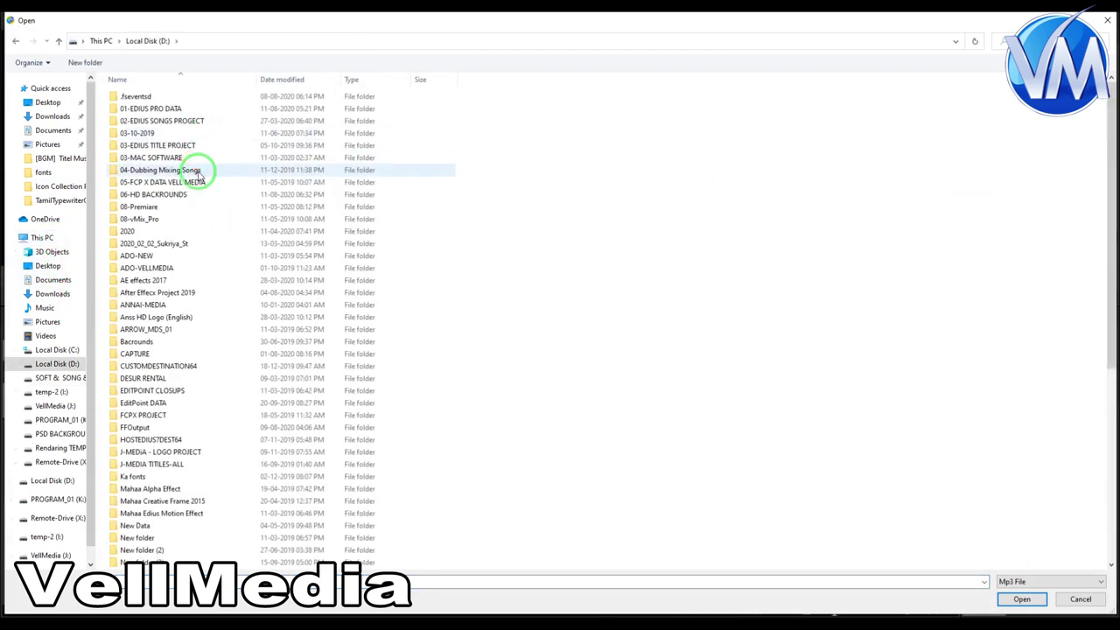
Add all MP3 files from 04-Dubbing Mixing Songs\VELL MEDIA WEDDING SONGS\01 to the Songs_01 list
double_click(210, 172)
scroll(210, 411, "down", 5)
left_click(235, 467)
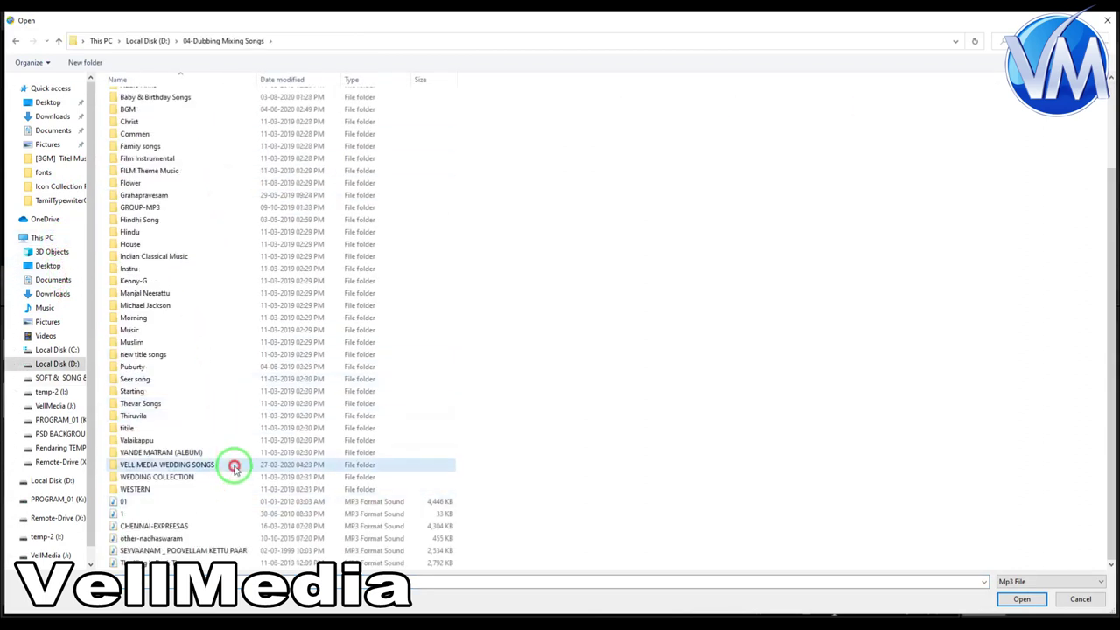
double_click(235, 466)
double_click(193, 95)
key("ctrl+a")
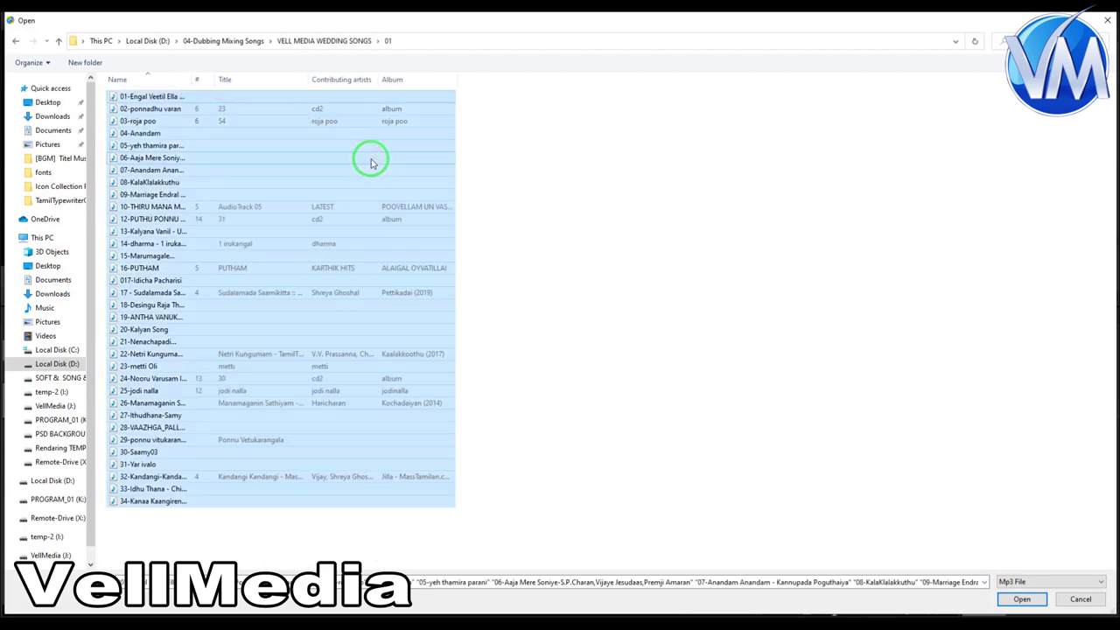
key("Return")
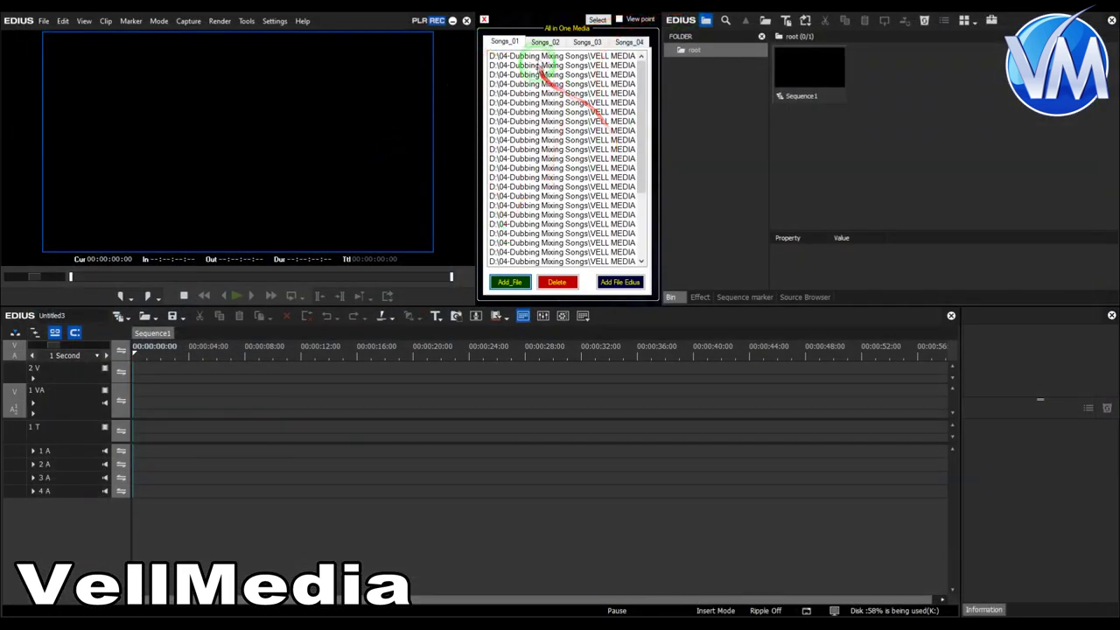
Add all MP3 files from the VELL AFTER WEDDING folder to the Songs_02 list
left_click(544, 43)
left_click(510, 281)
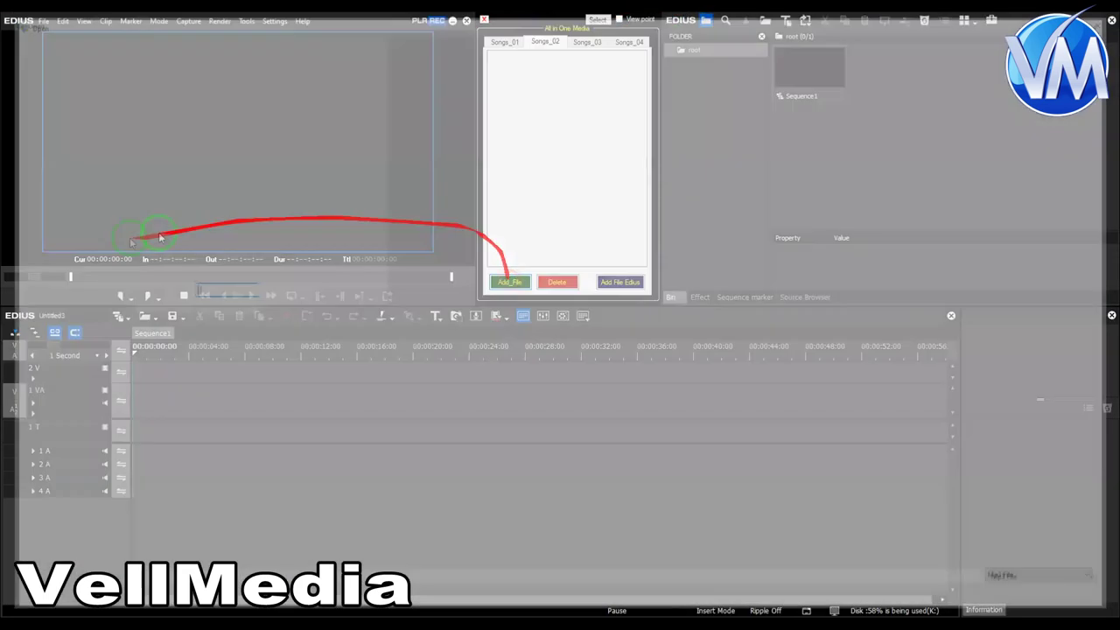
left_click(313, 117)
left_click(337, 40)
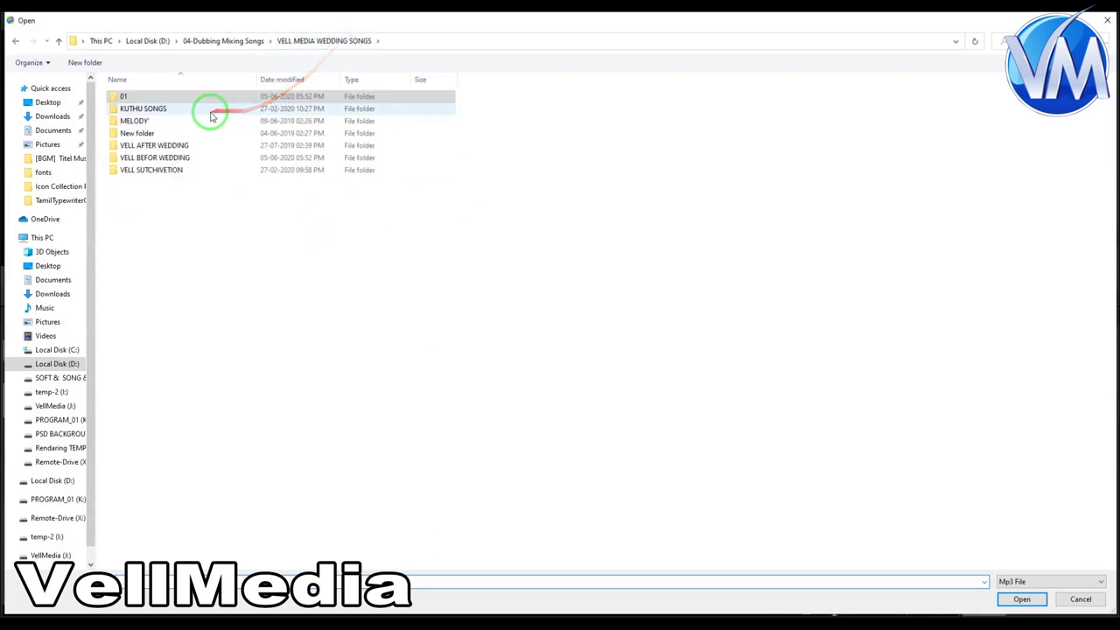
double_click(223, 148)
key("ctrl+a")
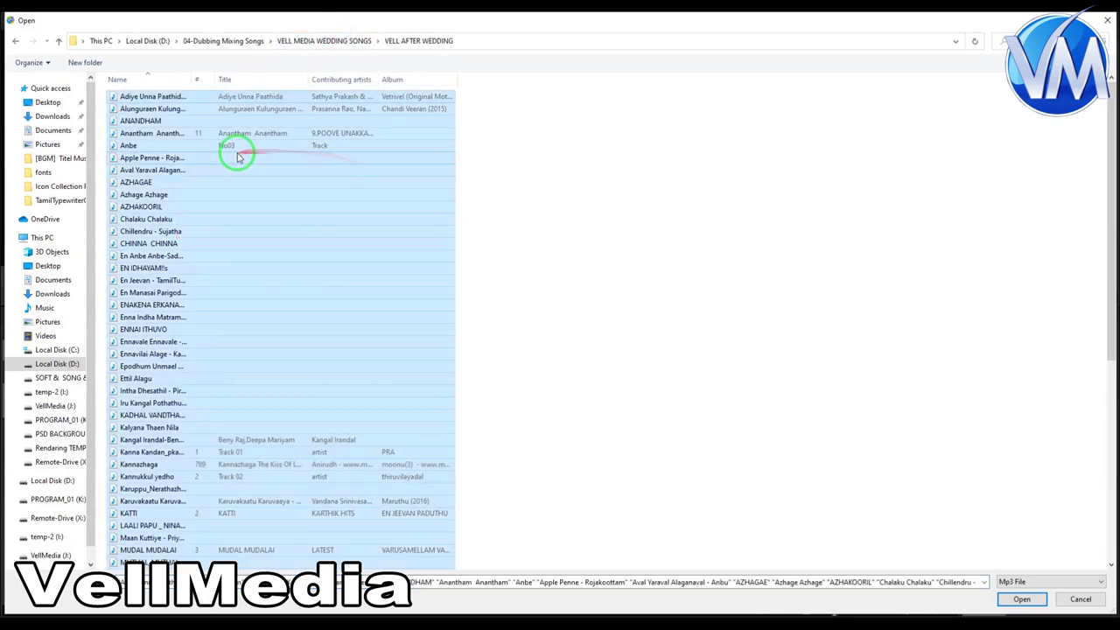
key("Return")
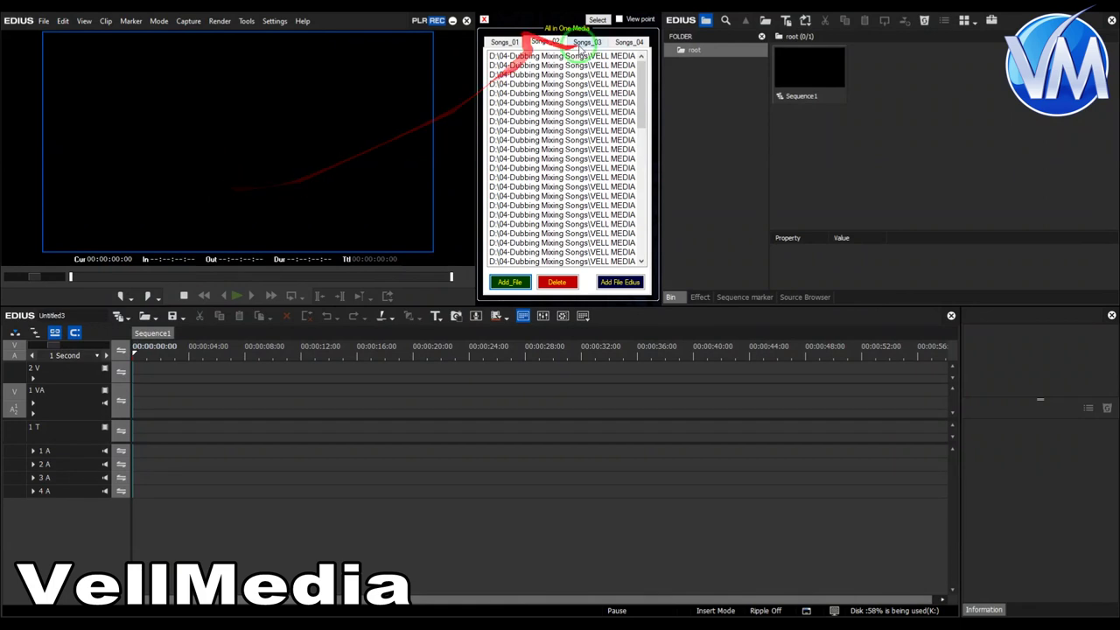
Add all MP3 files from the VELL BEFOR WEDDING folder to the Songs_03 list
left_click(587, 42)
left_click(529, 287)
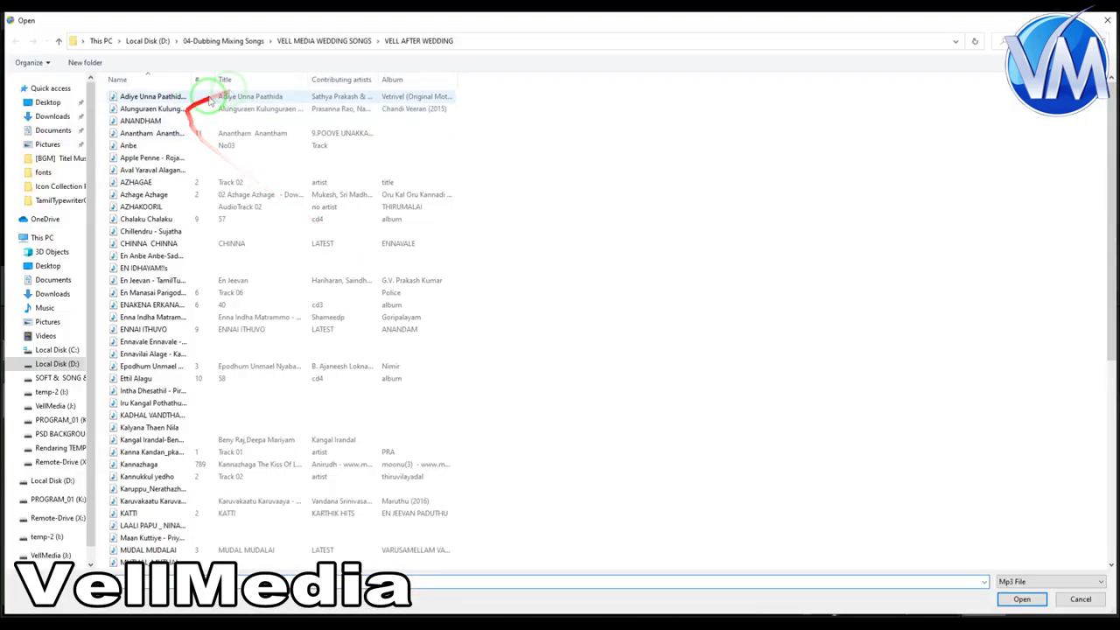
left_click(361, 40)
double_click(154, 158)
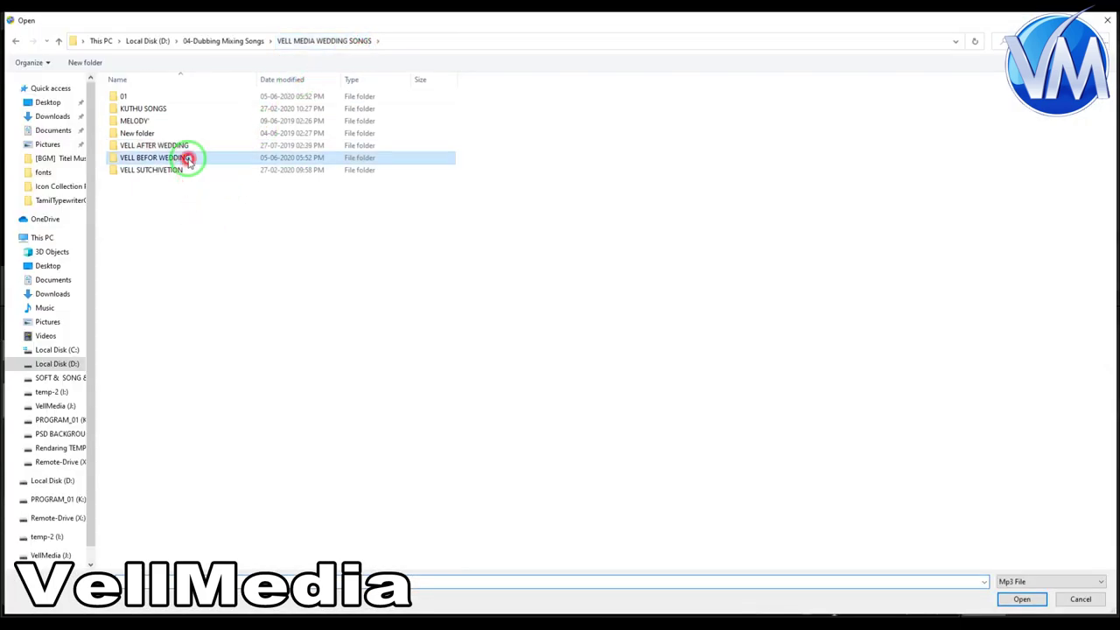
key("ctrl+a")
key("Return")
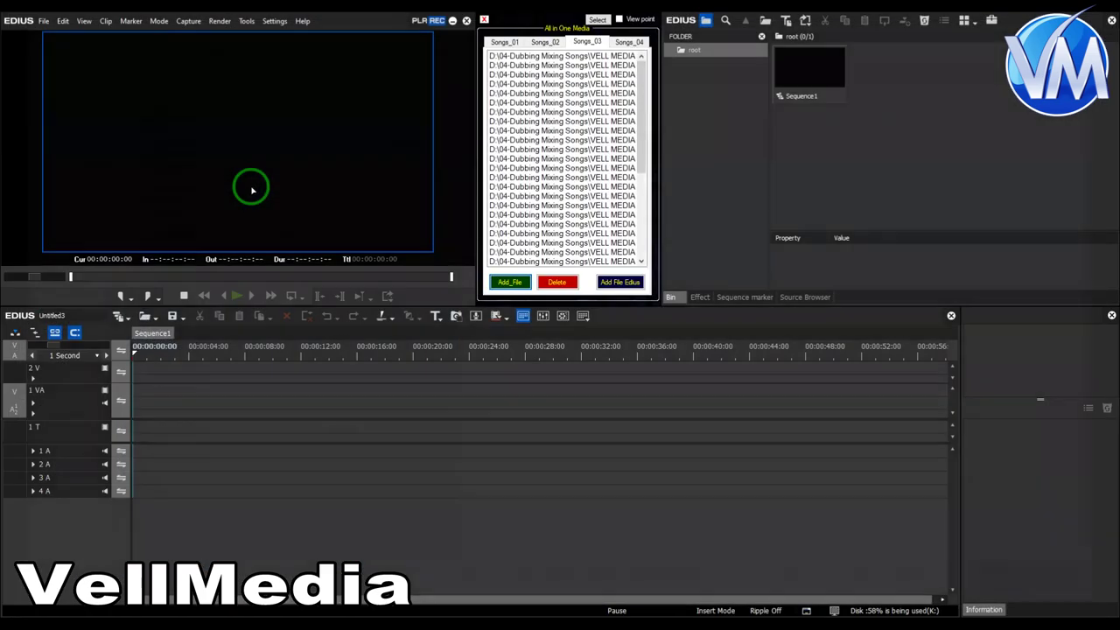
Switch the All in One Media window from the audio lists to the Video lists
left_click(596, 20)
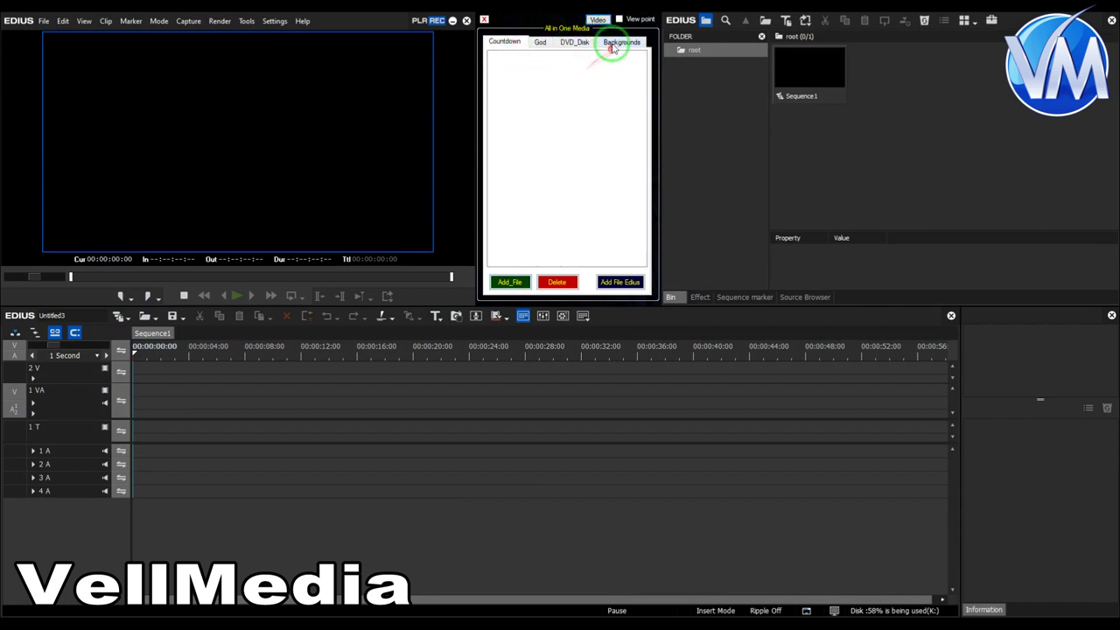
left_click(597, 21)
left_click(597, 21)
left_click(596, 22)
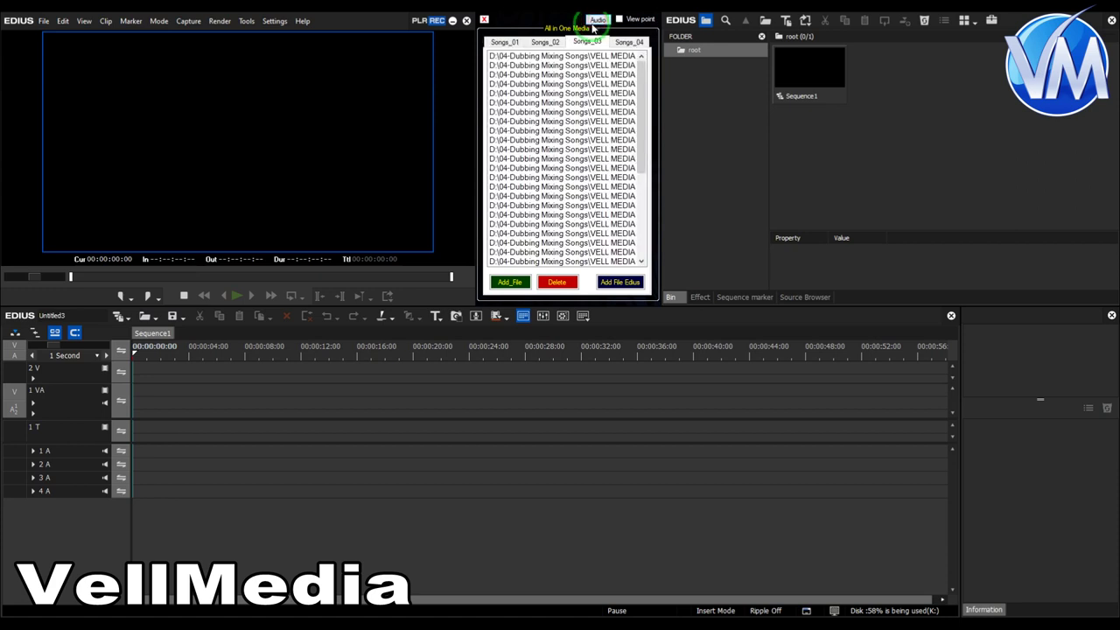
left_click(598, 20)
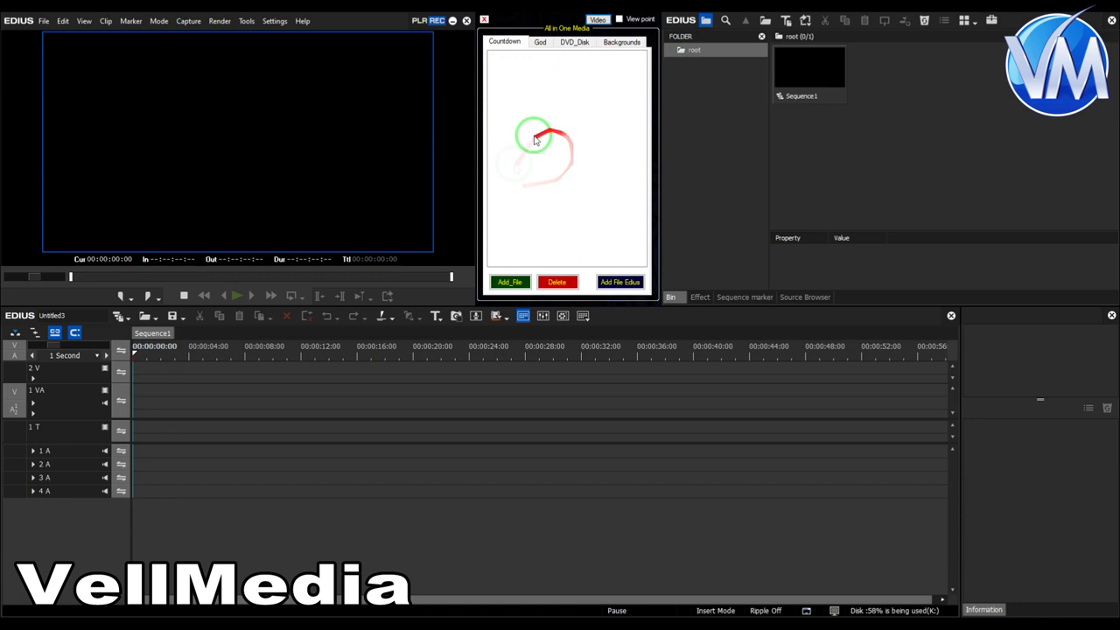
Start adding files to the Countdown list and browse to the SOFT & SONG & VIDEO (F:) drive
left_click(493, 285)
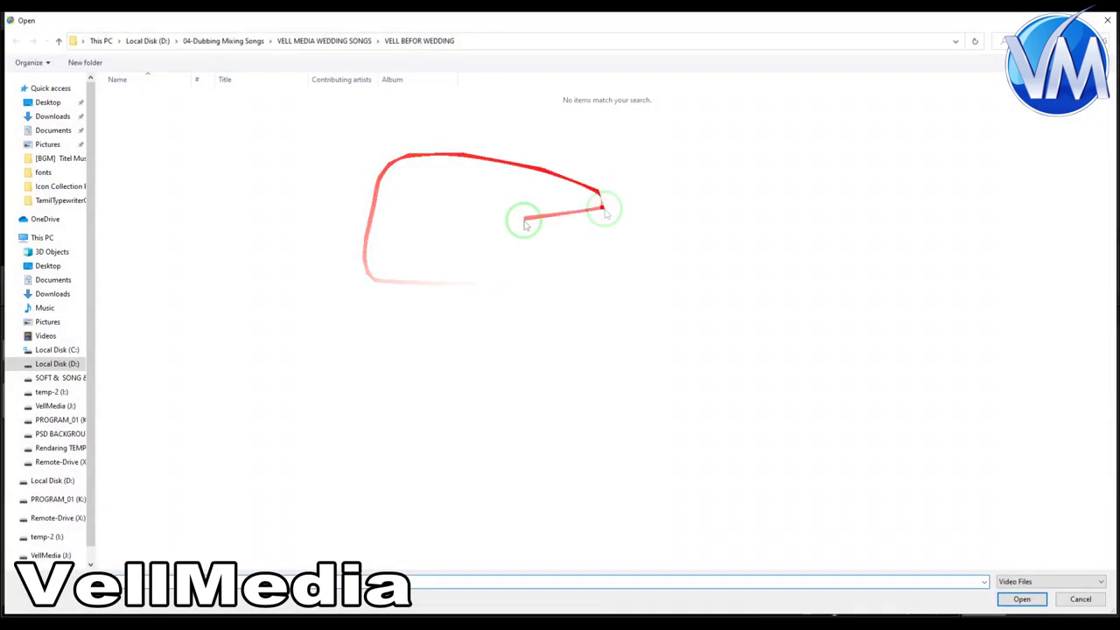
left_click(338, 41)
left_click(217, 41)
left_click(147, 42)
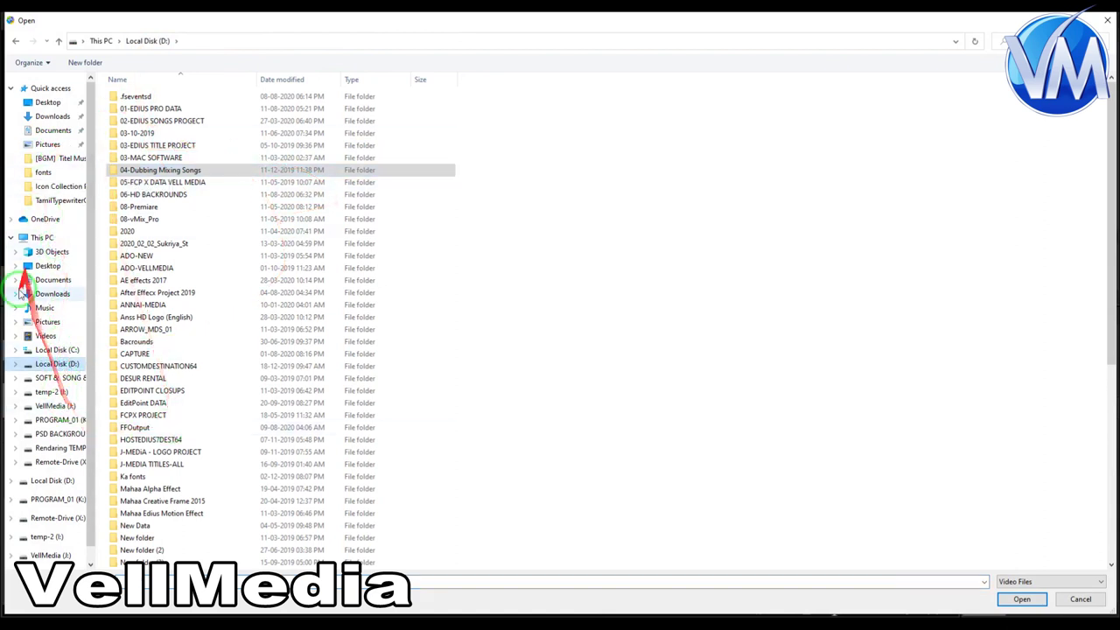
left_click(42, 239)
double_click(638, 183)
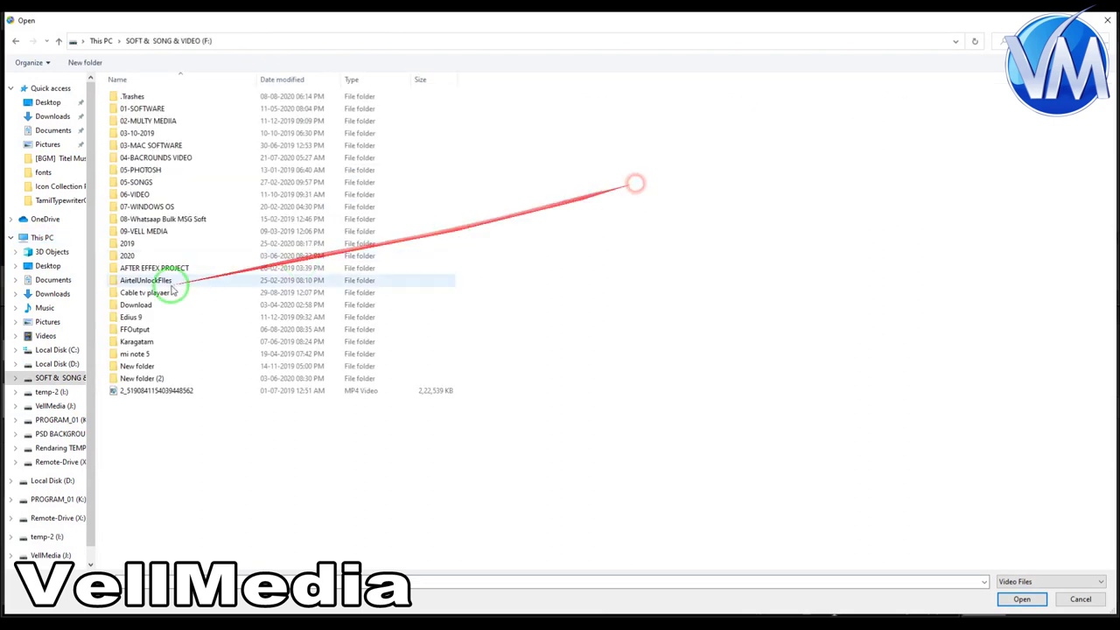
Add all videos from 04-BACROUNDS VIDEO\COUNTDOWN -HD, from 000 to HD-COUNT-10, to the Countdown list
double_click(188, 158)
left_click(195, 146)
double_click(195, 146)
left_click(158, 131)
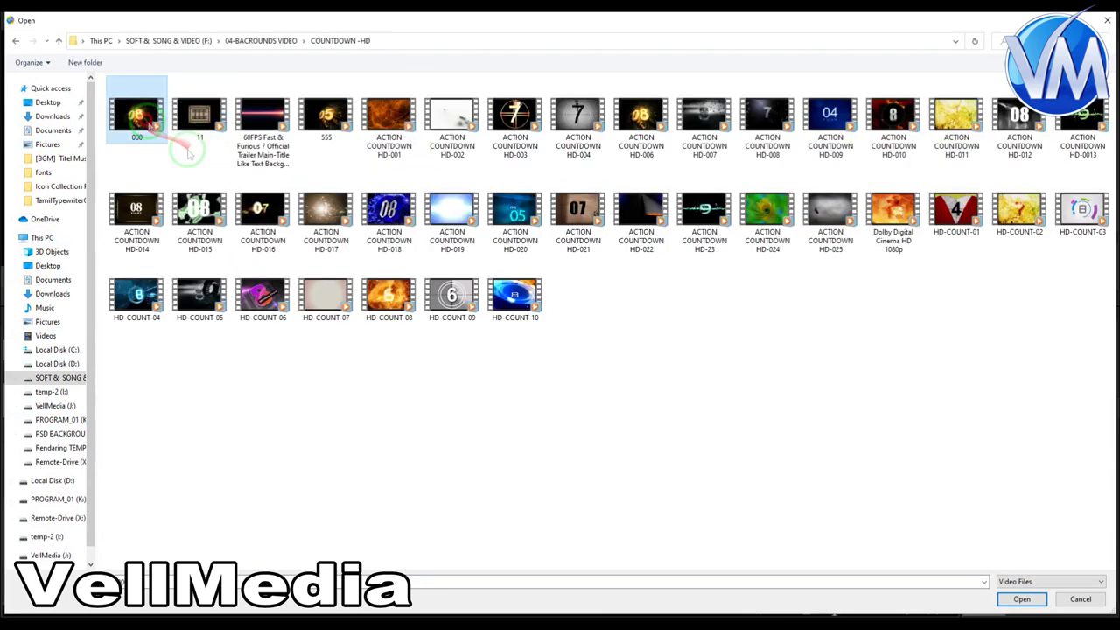
left_click(516, 295, "shift")
key("Return")
Add all videos from 04-BACROUNDS VIDEO\Mahaa New God 2015, from Mahaa God (1) to Mahaa God 15 (19), to the God list
left_click(540, 42)
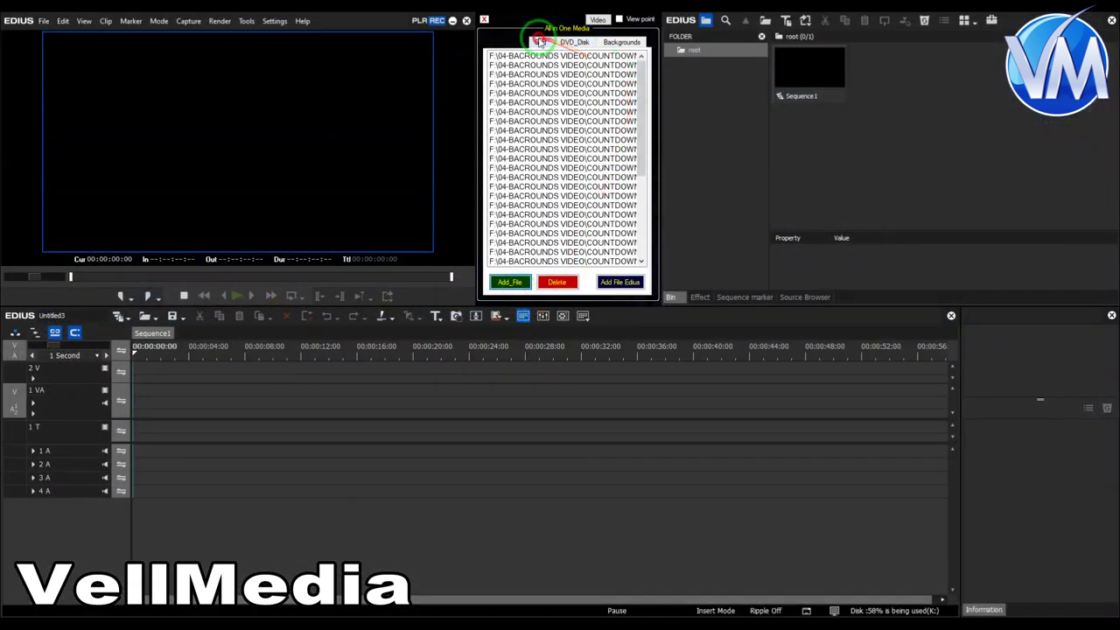
left_click(508, 289)
left_click(258, 40)
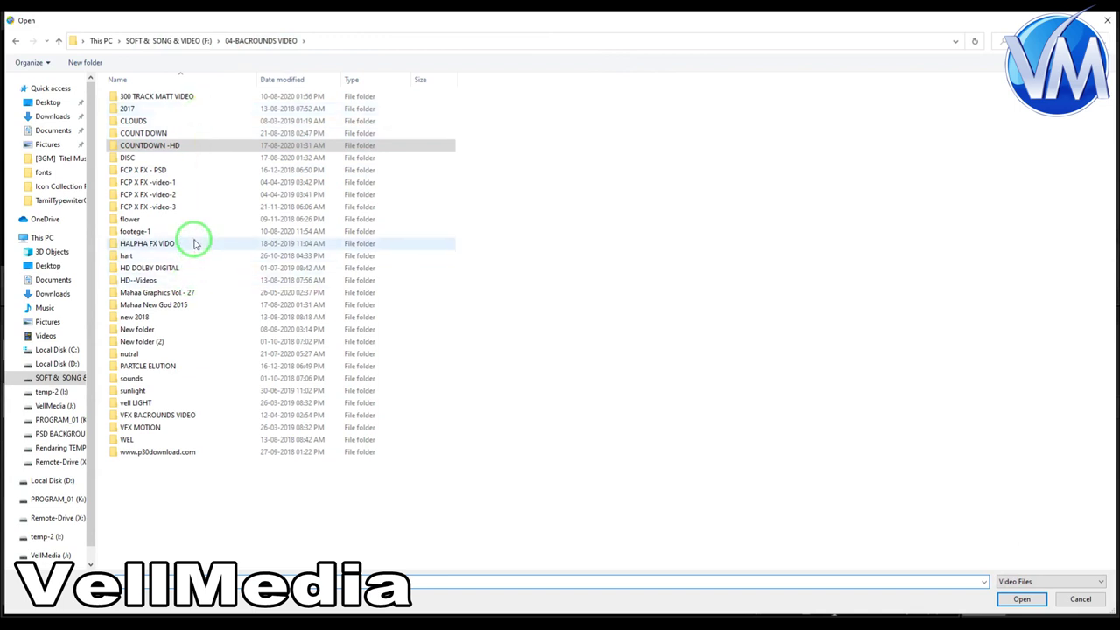
double_click(194, 305)
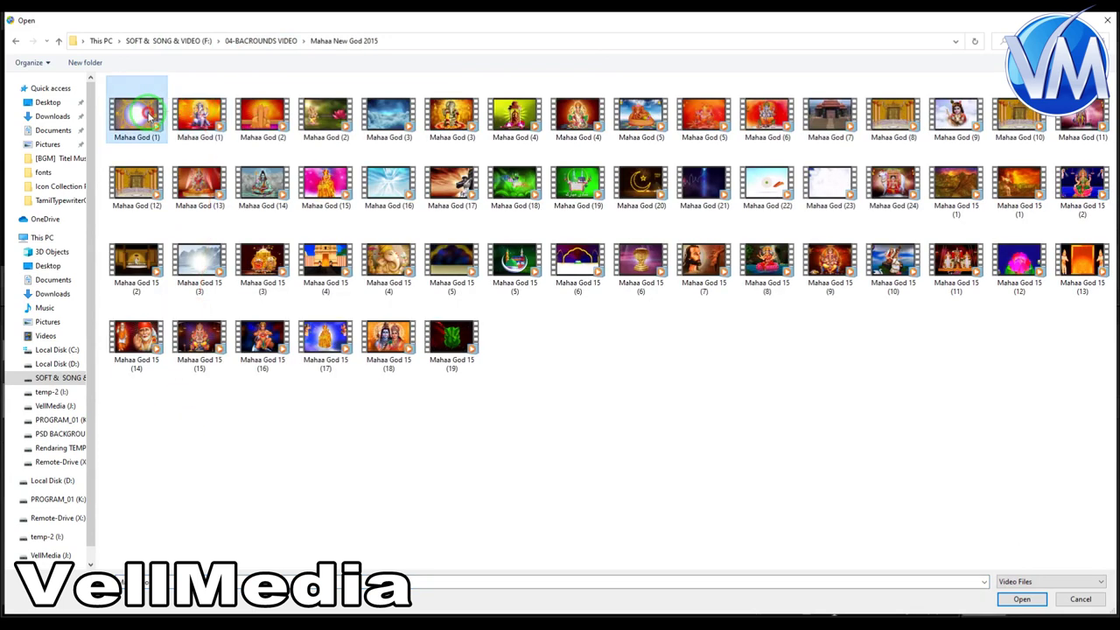
left_click(456, 344)
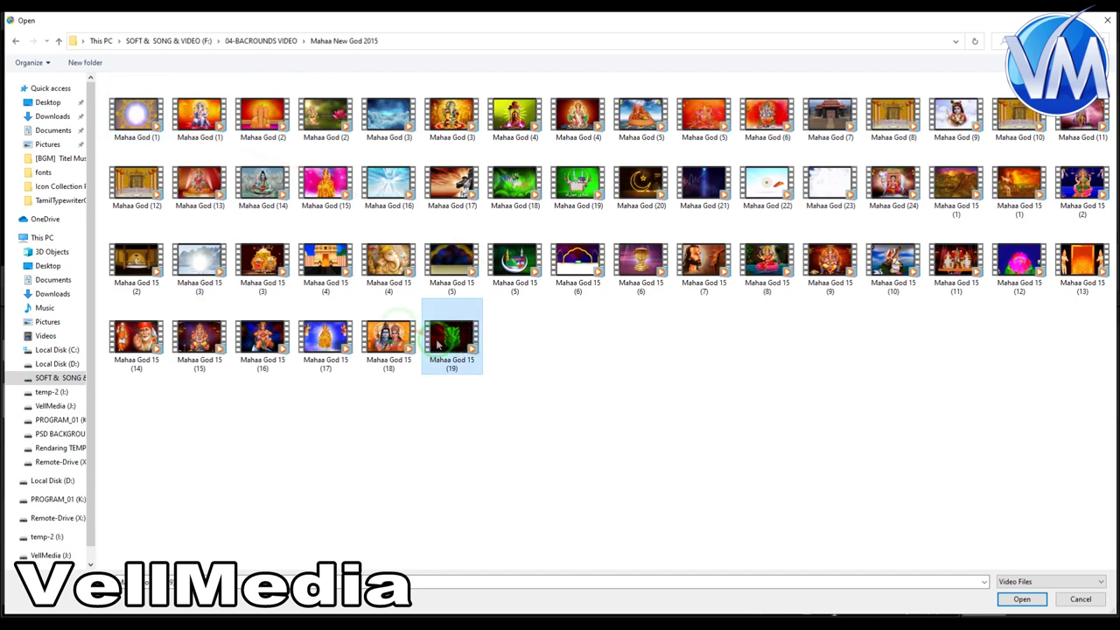
left_click(138, 113, "shift")
key("Return")
Add the videos DISC - 02 through DISC - 05 from 04-BACROUNDS VIDEO\DISC to the DVD_Disk list
left_click(574, 42)
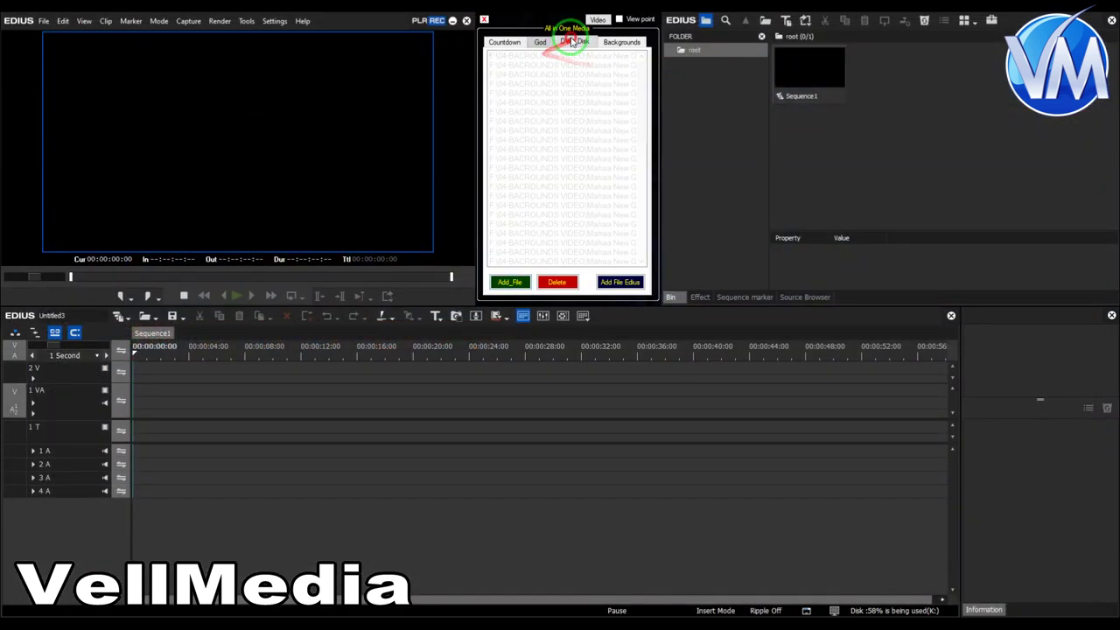
left_click(511, 281)
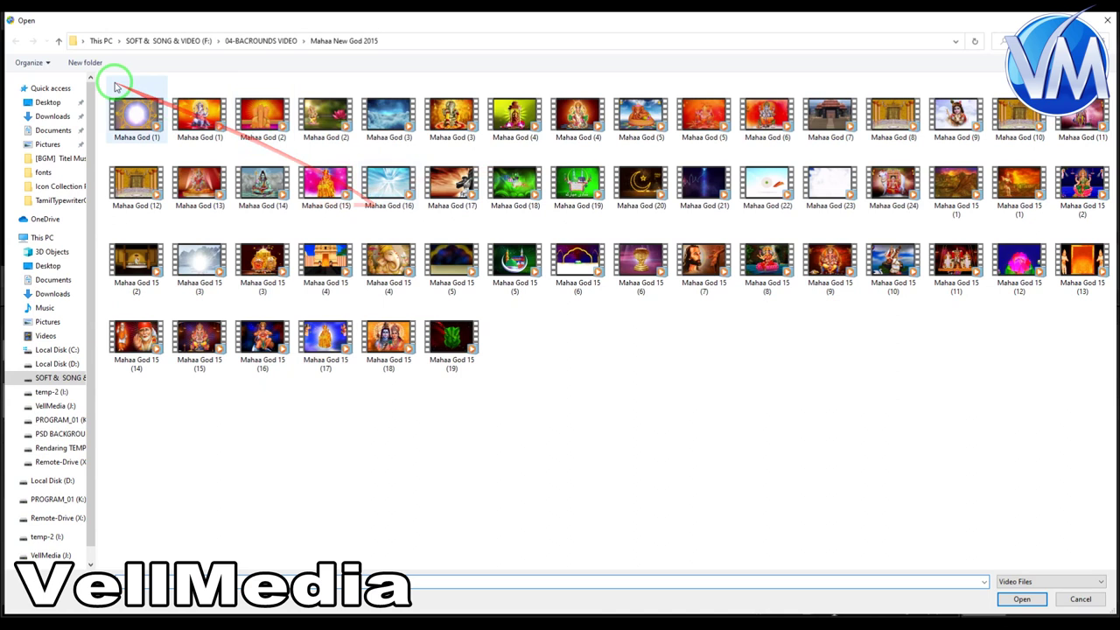
left_click(263, 41)
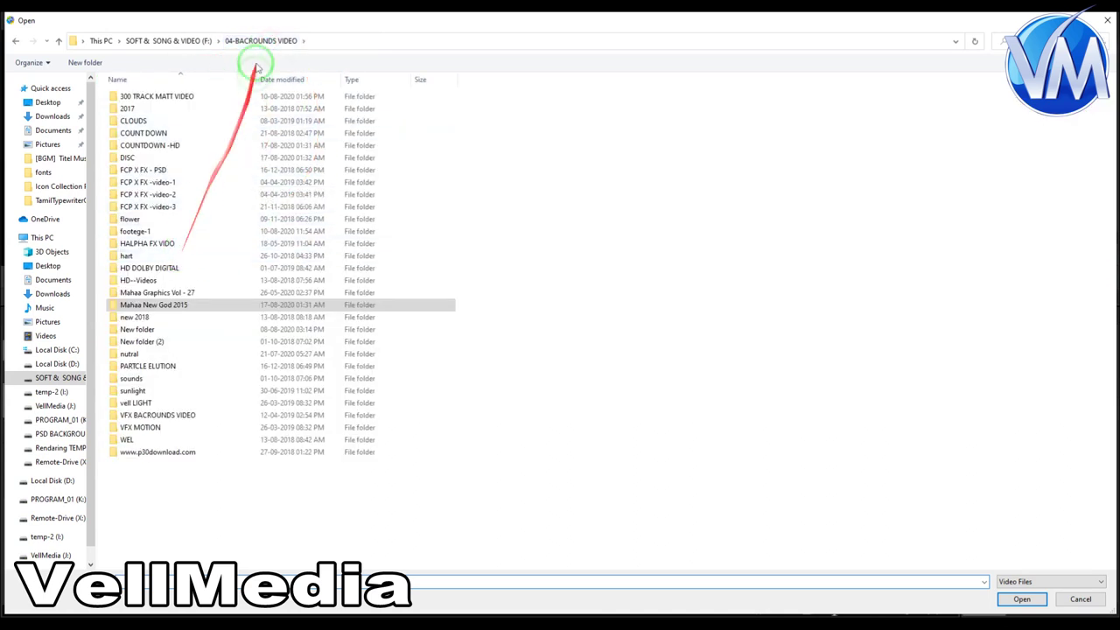
left_click(185, 43)
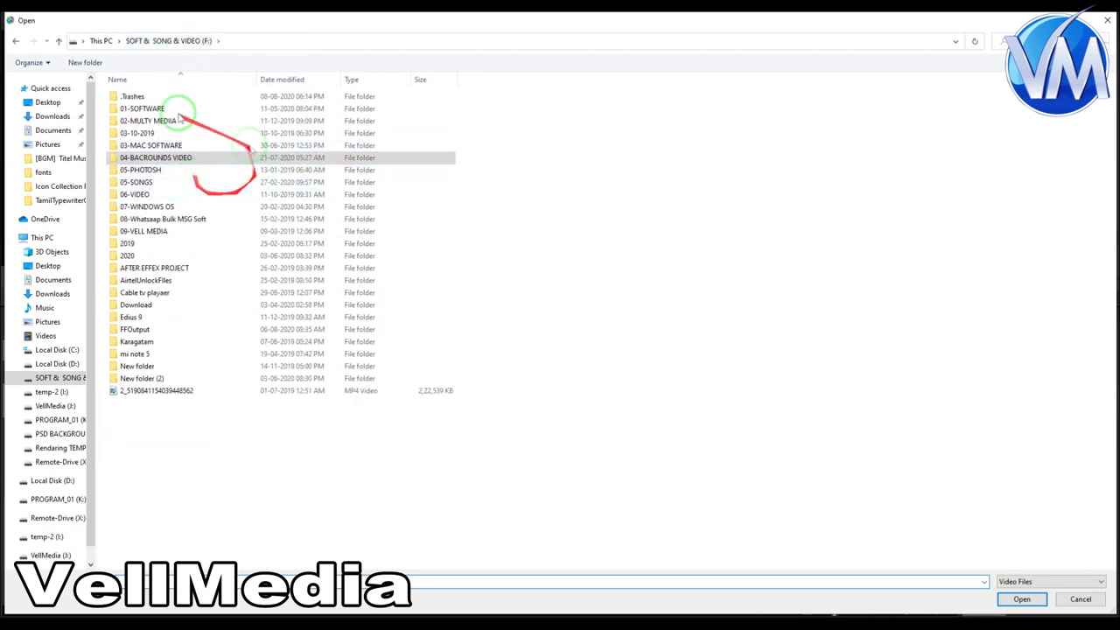
double_click(180, 157)
double_click(226, 157)
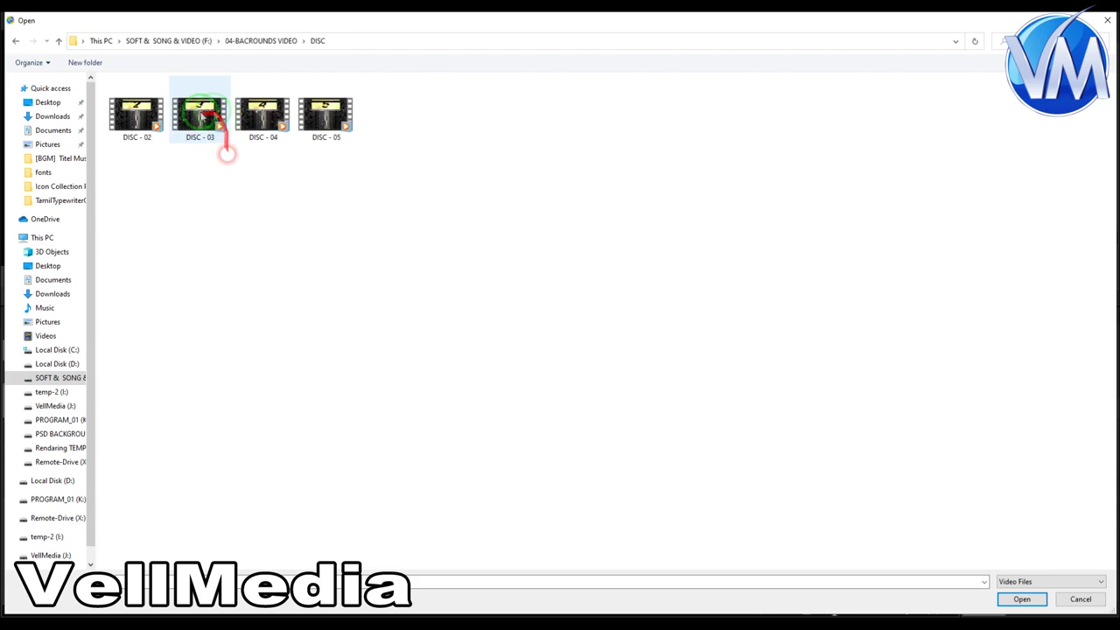
left_click(137, 115)
left_click(343, 100, "shift")
key("Return")
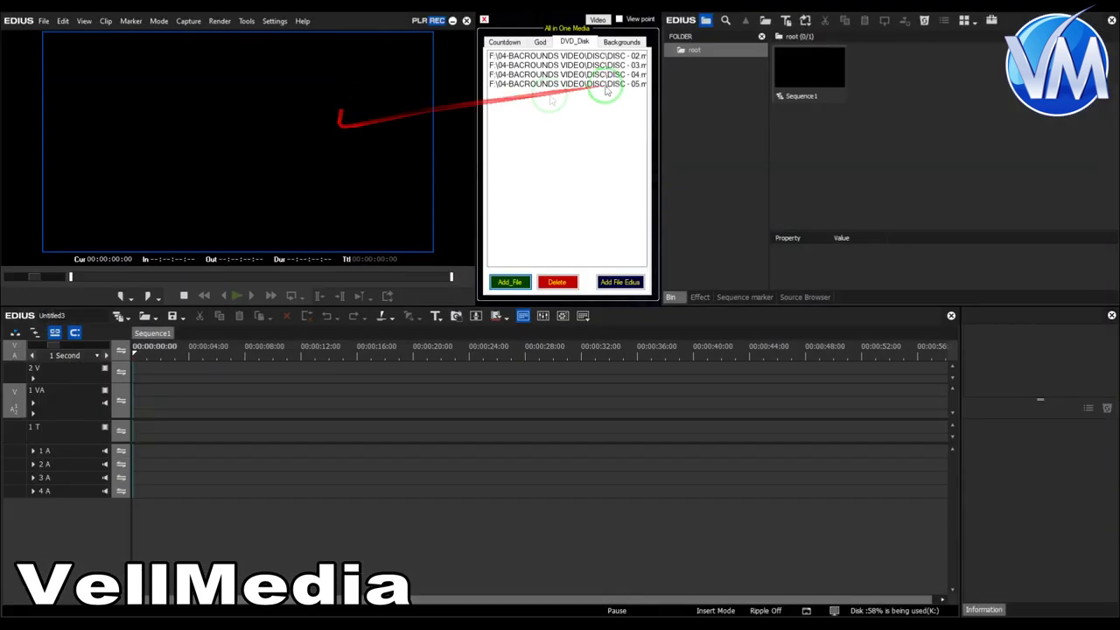
Check the Backgrounds list, look through the whole Countdown list and try selecting a range of its files
left_click(620, 42)
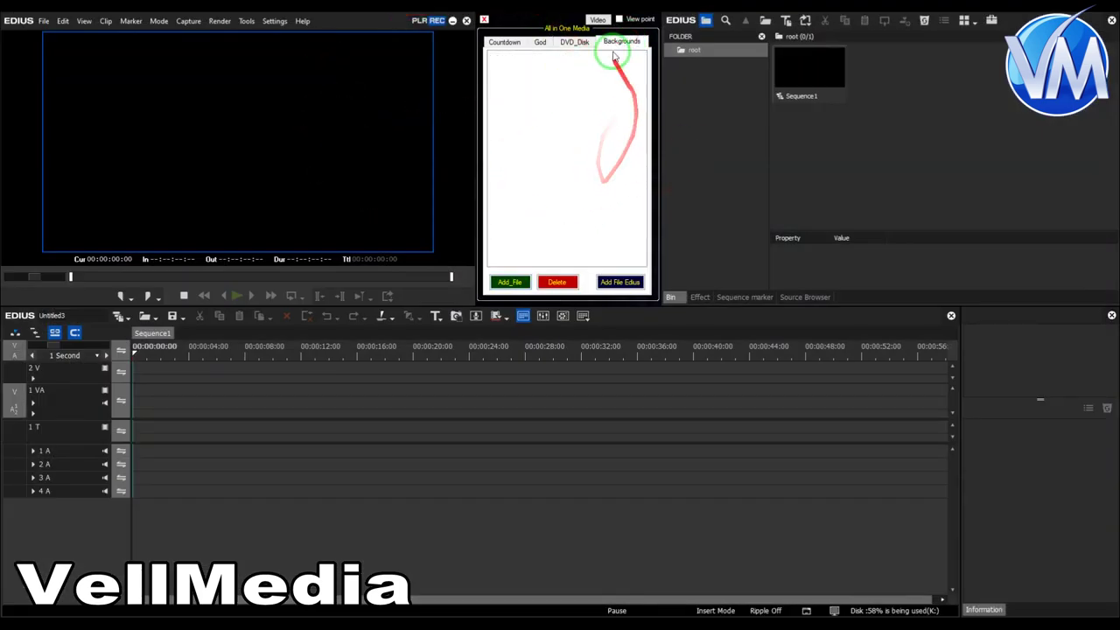
left_click(505, 45)
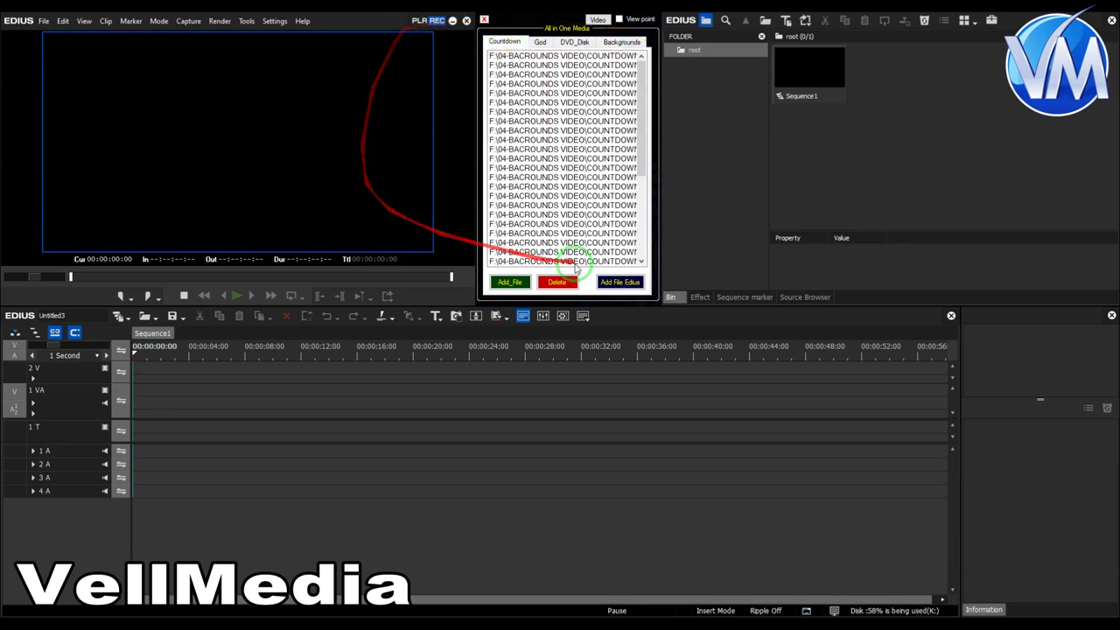
left_click_drag(643, 140, 645, 62)
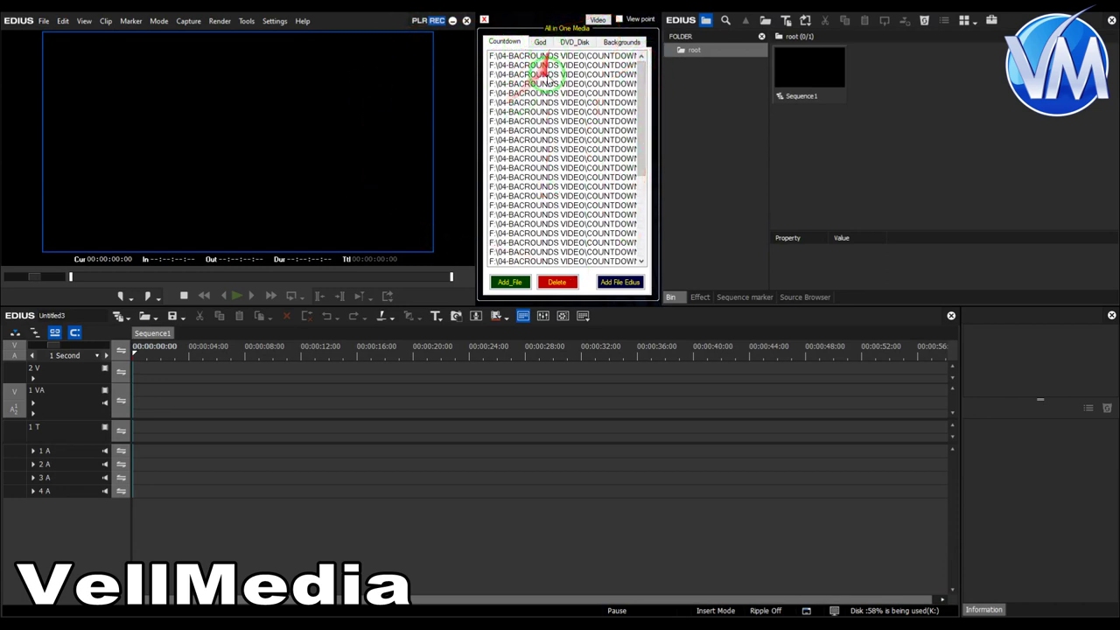
left_click_drag(643, 120, 640, 223)
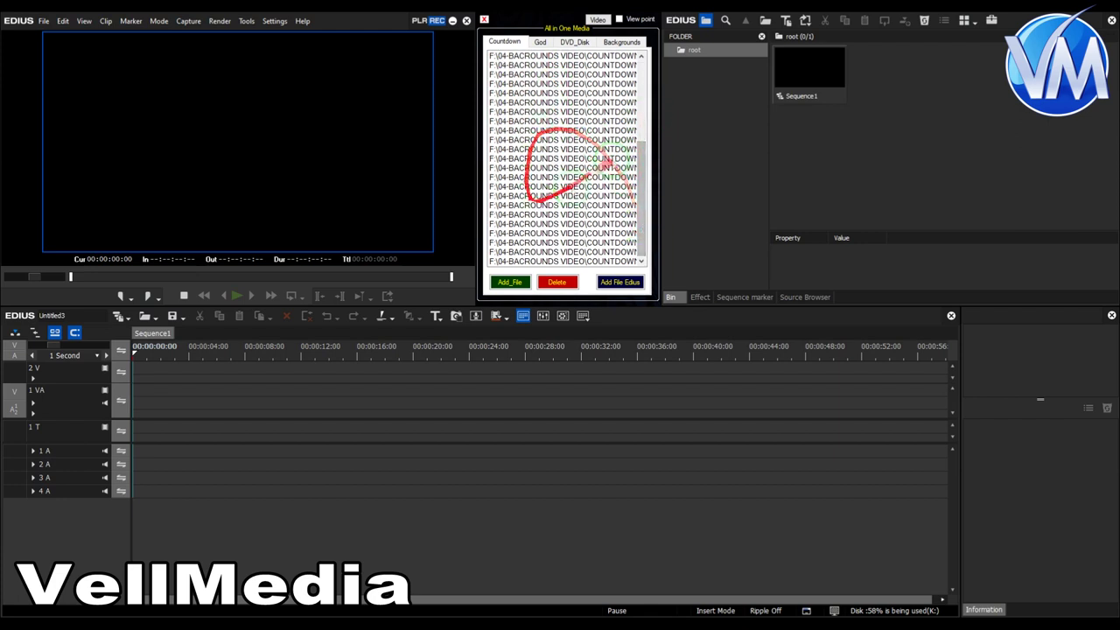
scroll(498, 203, "up", 6)
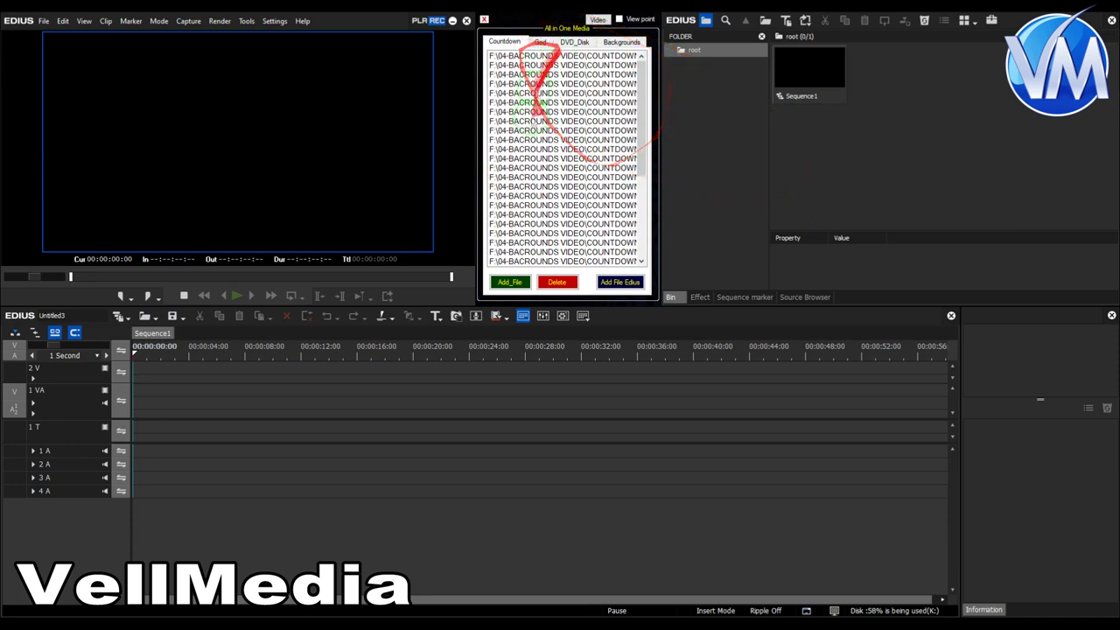
left_click(557, 284)
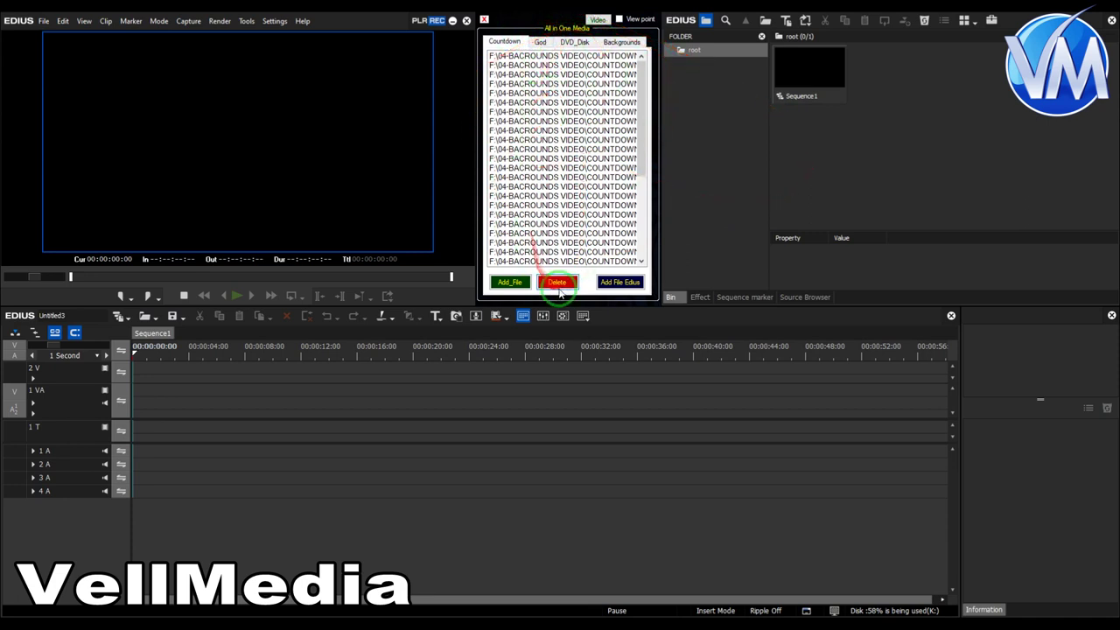
left_click(551, 224, "shift")
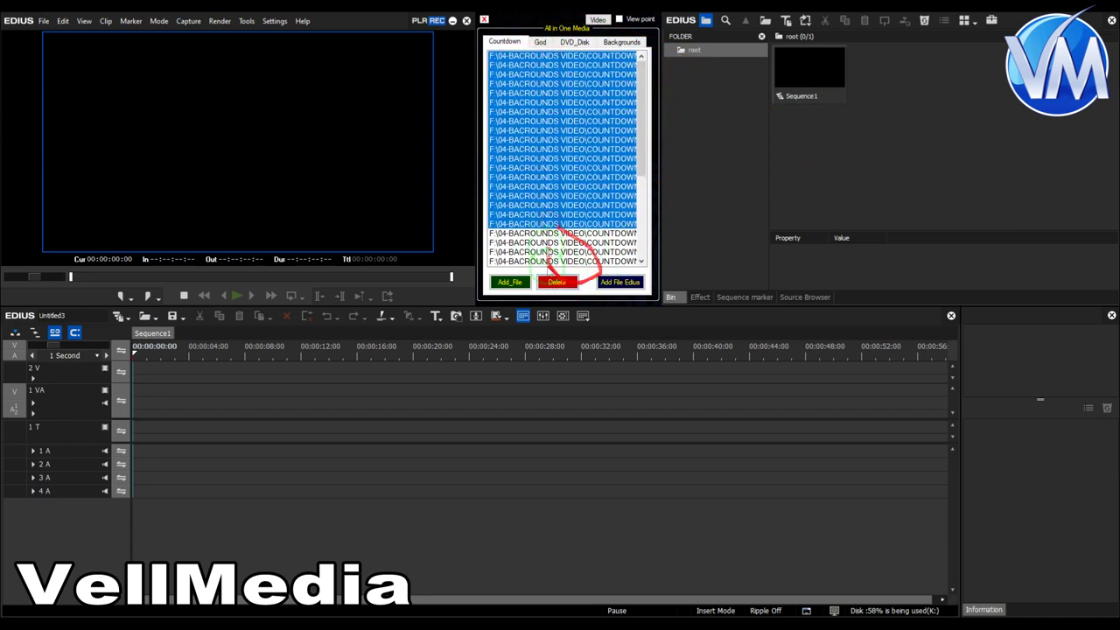
Select the first Countdown file and lower the system volume to 0
left_click(580, 58)
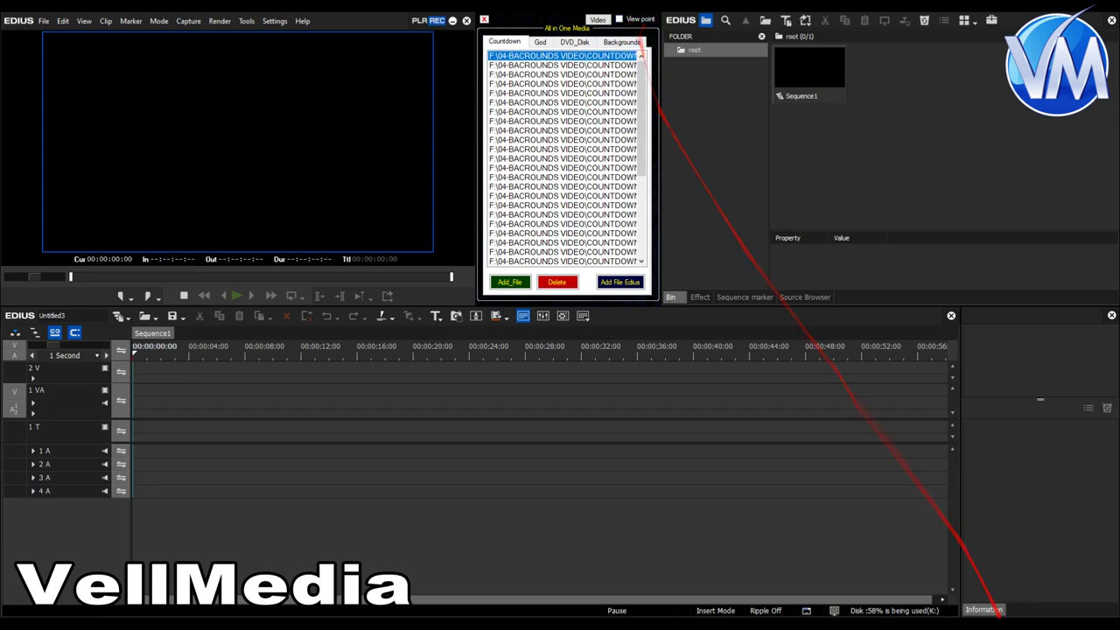
left_click(1003, 625)
scroll(1002, 625, "down", 10)
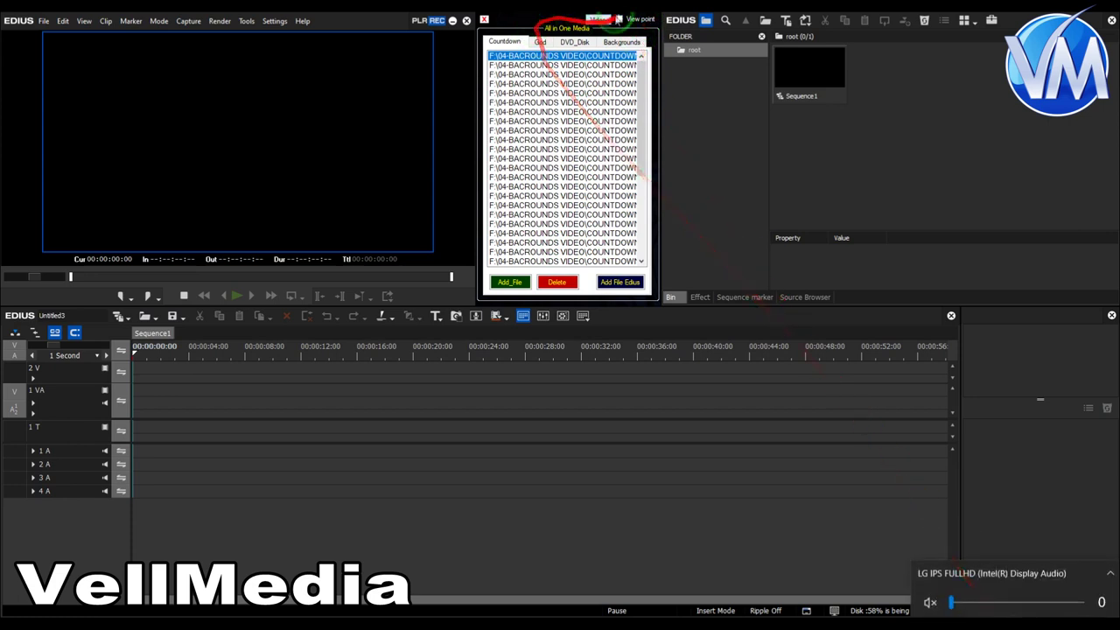
Turn on the View point preview, place its window over the EDIUS player, and pause and seek back in the first countdown video
left_click(620, 20)
left_click_drag(591, 251, 429, 155)
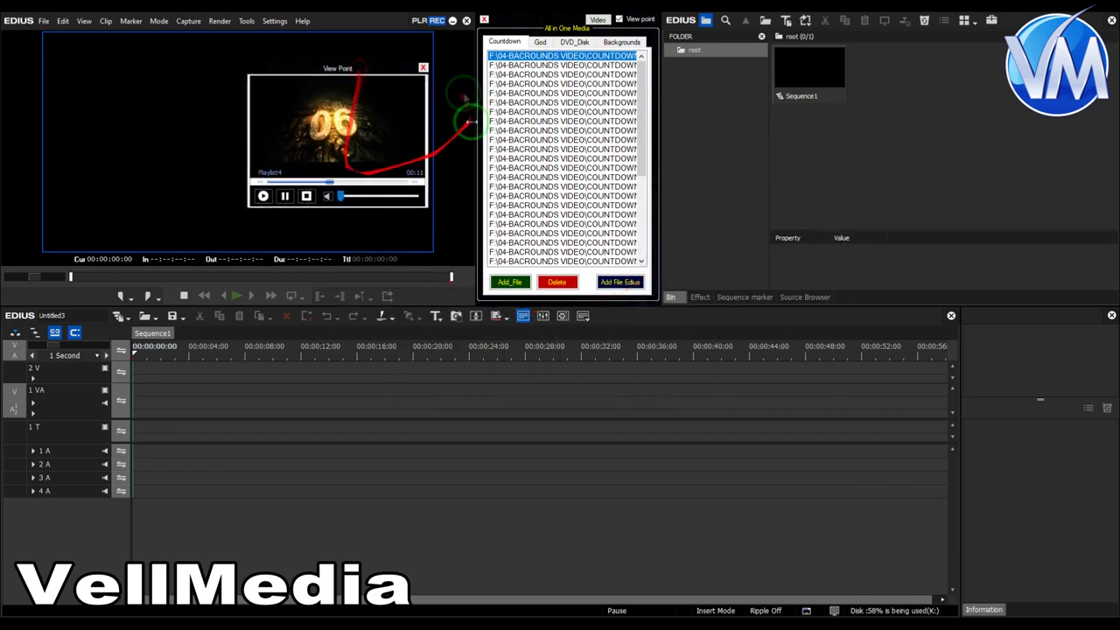
left_click(285, 195)
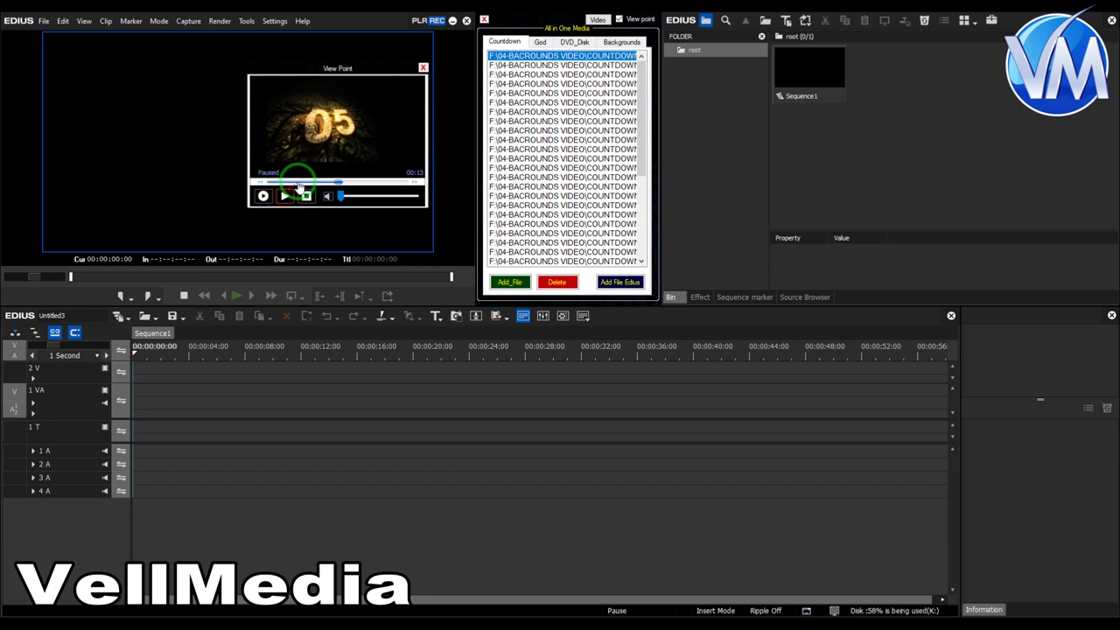
left_click(313, 182)
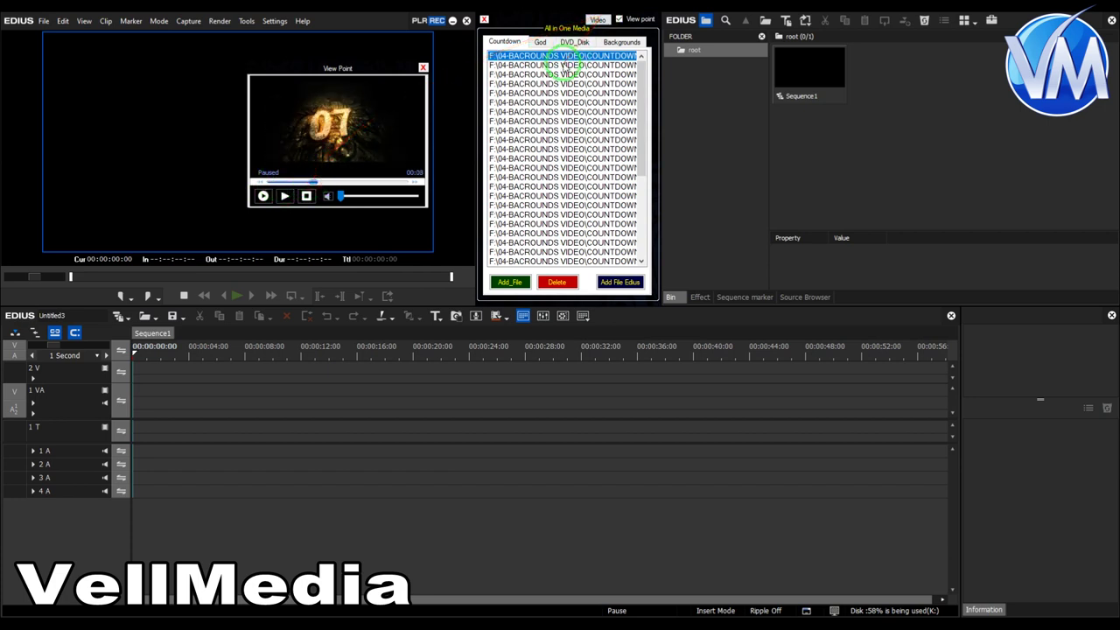
Preview the second to fifth Countdown videos in turn and pause the fifth one
left_click(565, 66)
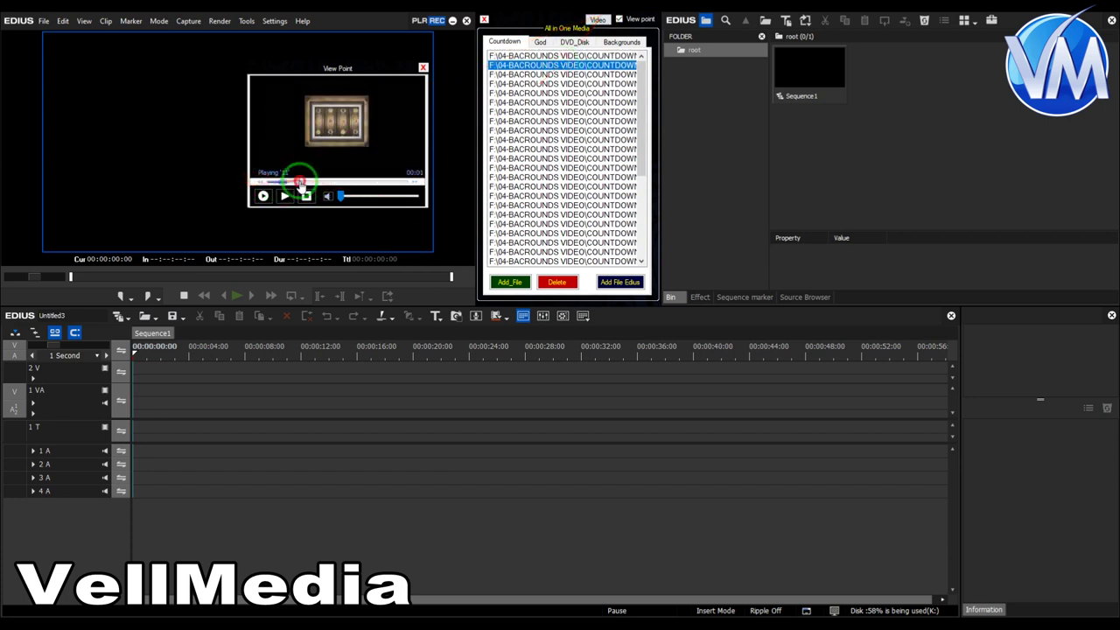
left_click(536, 74)
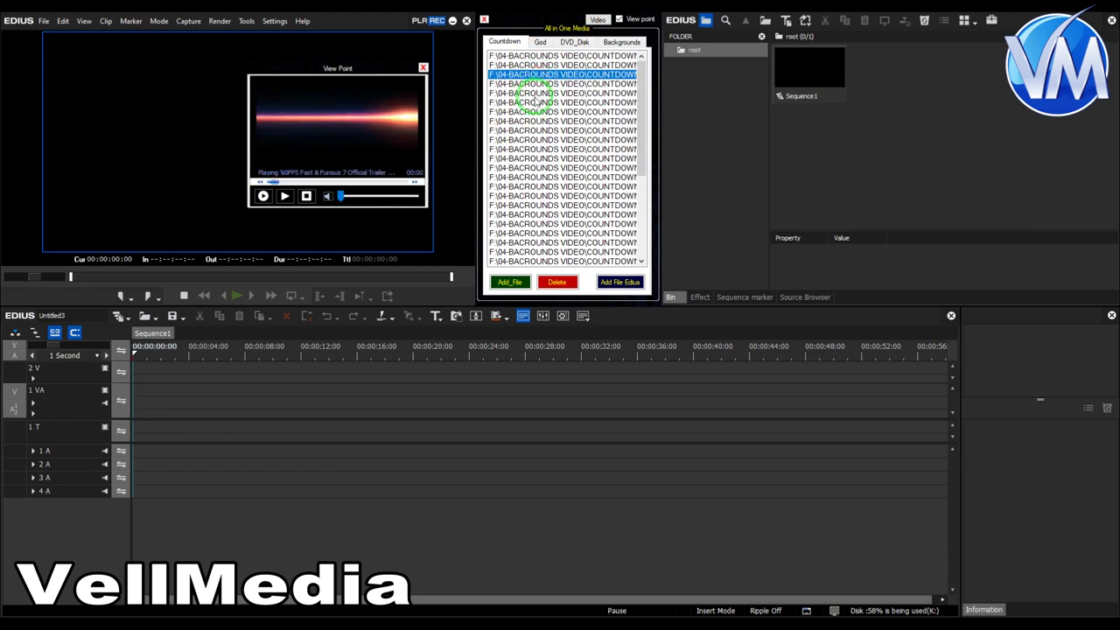
left_click(535, 84)
left_click(535, 93)
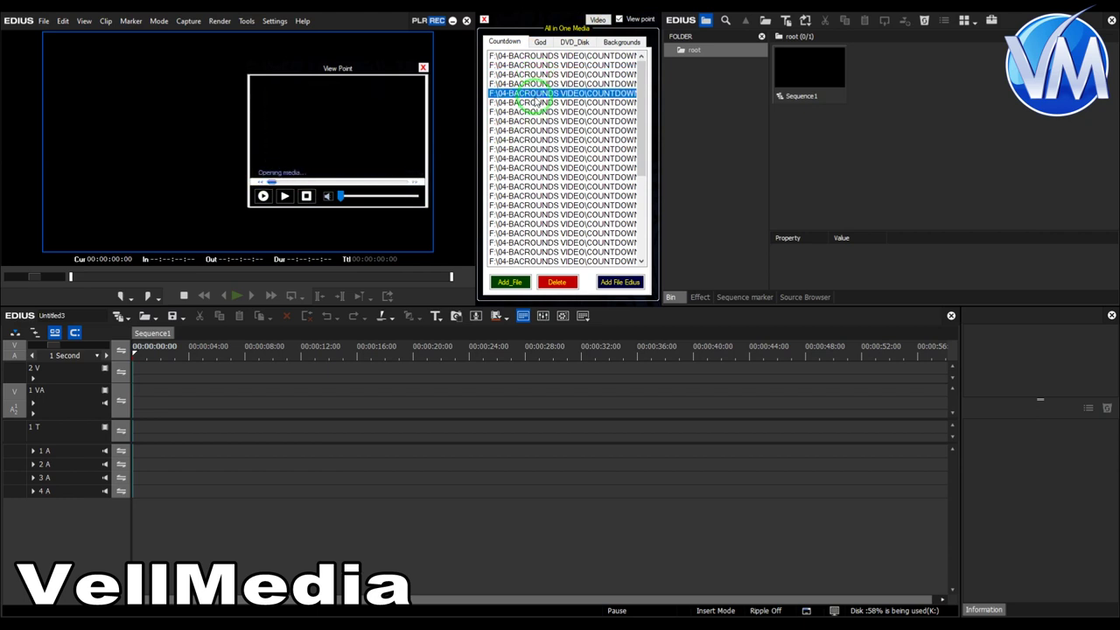
left_click(283, 198)
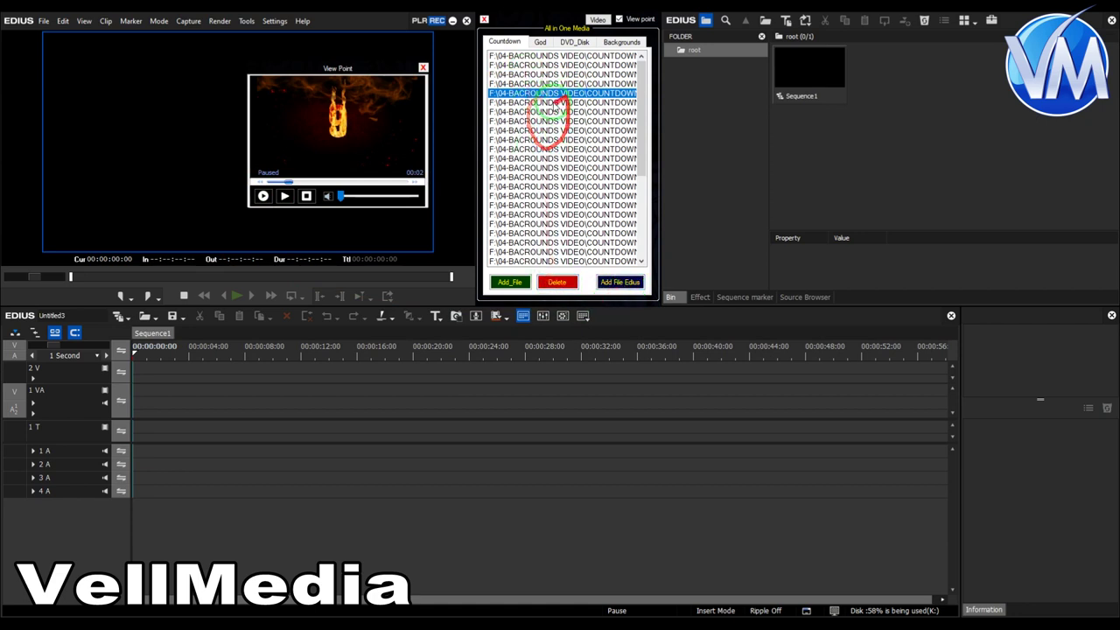
Add ACTION COUNTDOWN HD-001 to the EDIUS timeline and scrub through it with the View Point window moved over the bin
left_click(501, 92)
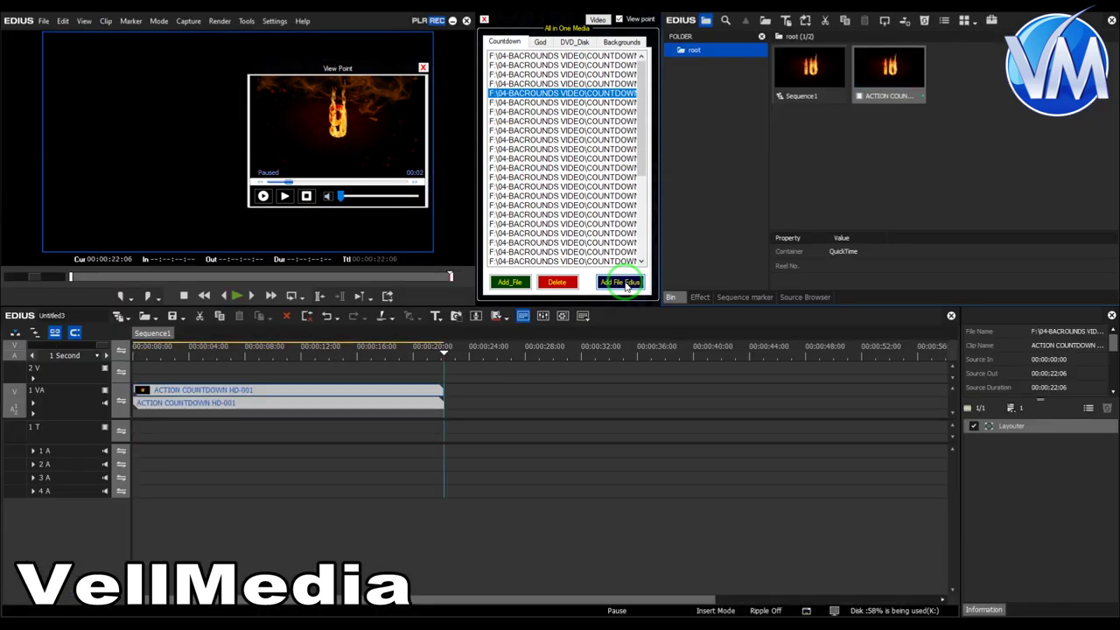
left_click_drag(150, 355, 349, 362)
left_click_drag(388, 74, 800, 170)
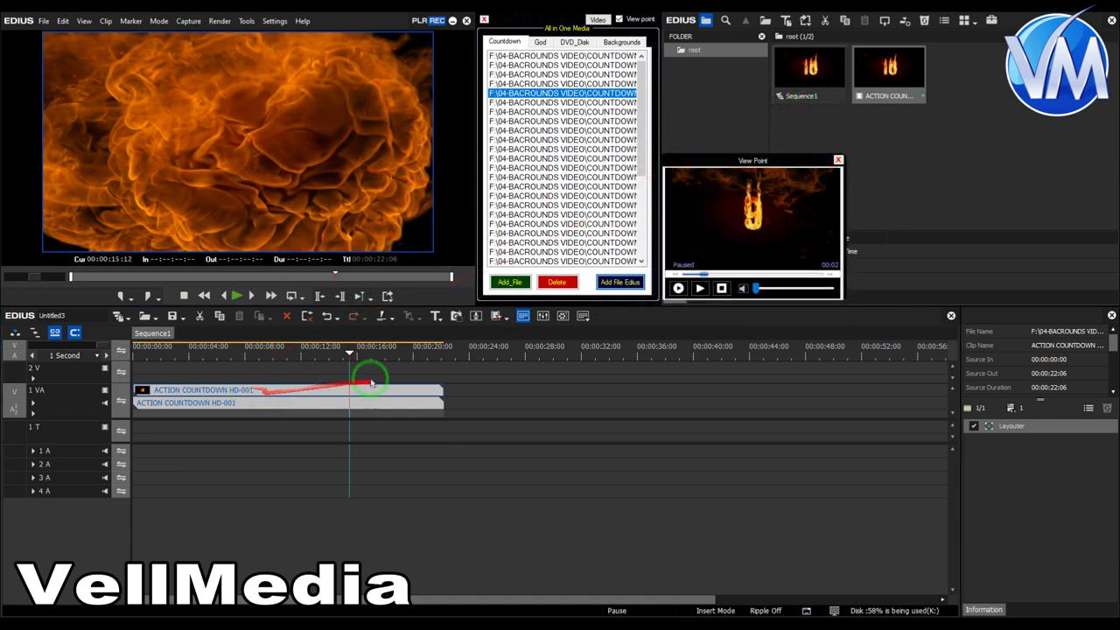
left_click_drag(219, 370, 247, 354)
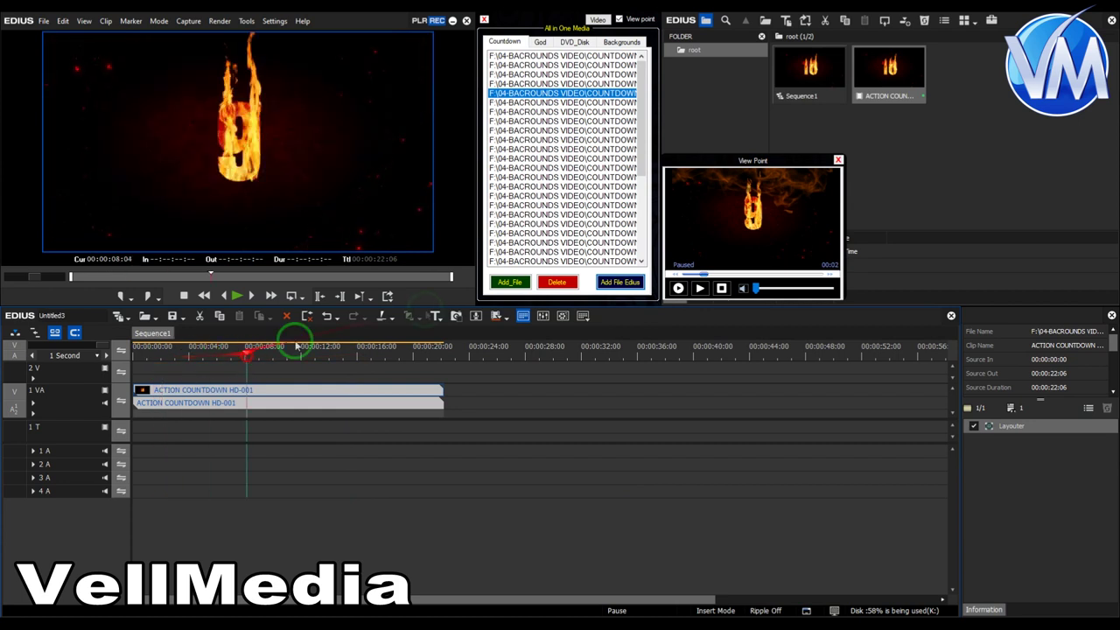
Close the View Point preview window and leave the View point option off
left_click(837, 160)
left_click(618, 19)
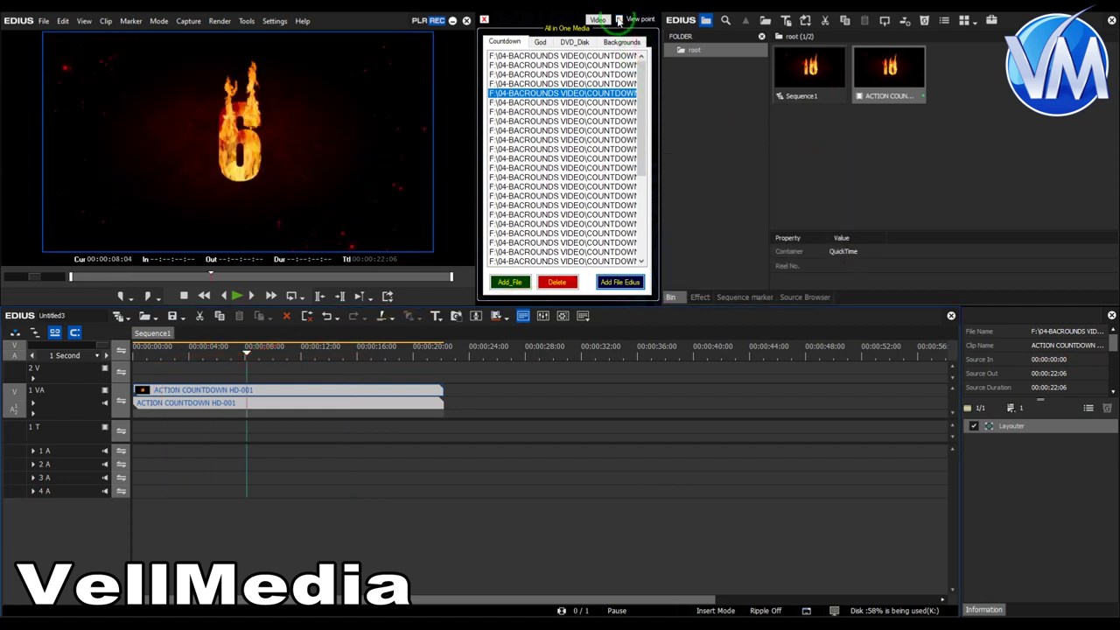
left_click(619, 19)
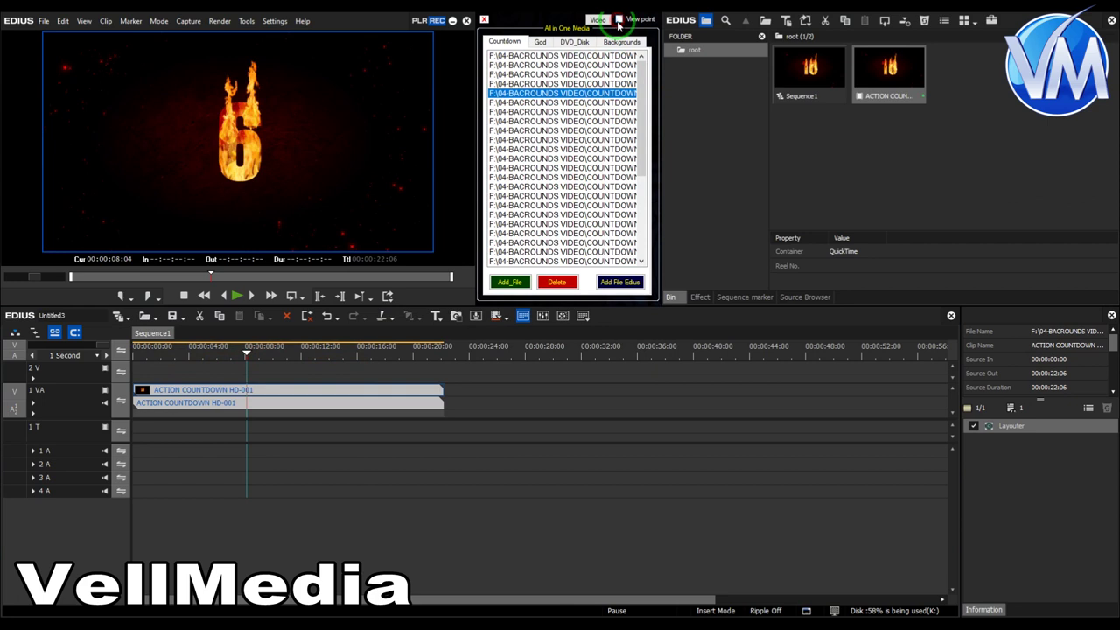
Scrub the timeline playhead through the ACTION COUNTDOWN HD-001 clip to its end
left_click(165, 357)
left_click_drag(172, 363, 448, 368)
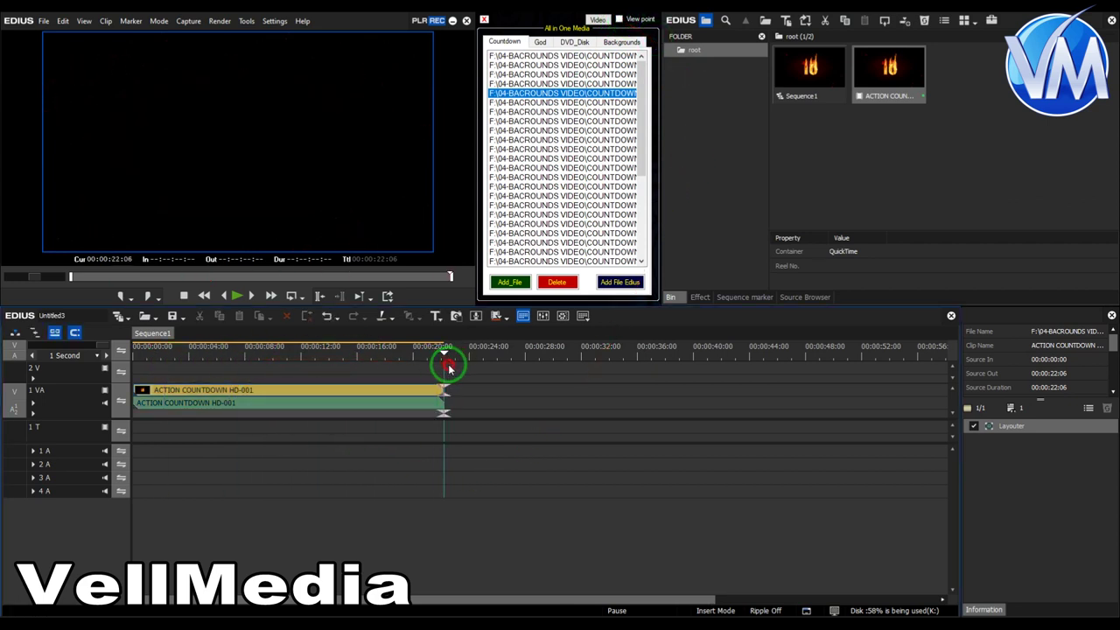
mouse_move(208, 354)
left_mouse_down()
mouse_move(155, 358)
mouse_move(446, 366)
mouse_move(171, 367)
mouse_move(494, 372)
mouse_move(444, 376)
mouse_move(475, 391)
mouse_move(447, 388)
mouse_move(469, 153)
left_mouse_up()
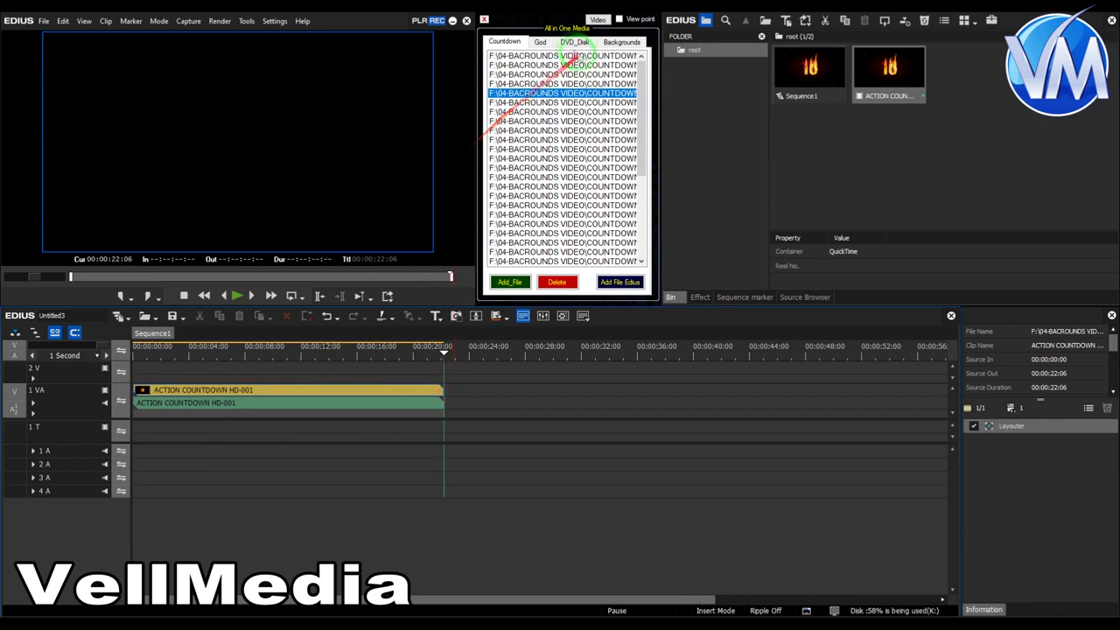
Turn on View point and preview the second video in the God category with the View Point window moved over the bin
left_click(540, 42)
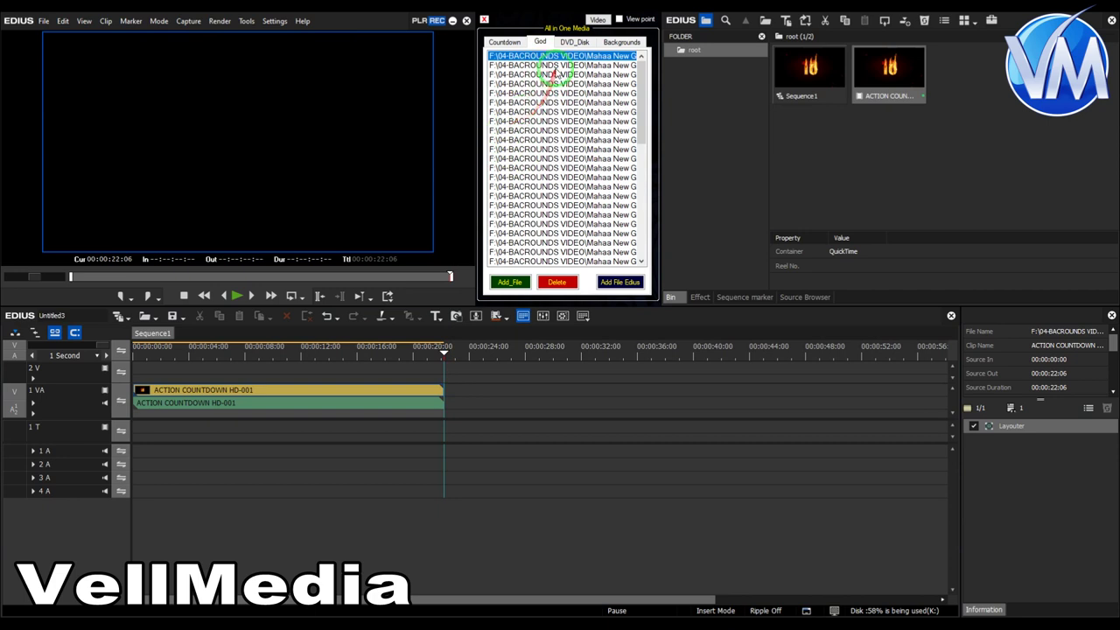
left_click(620, 18)
left_click(560, 64)
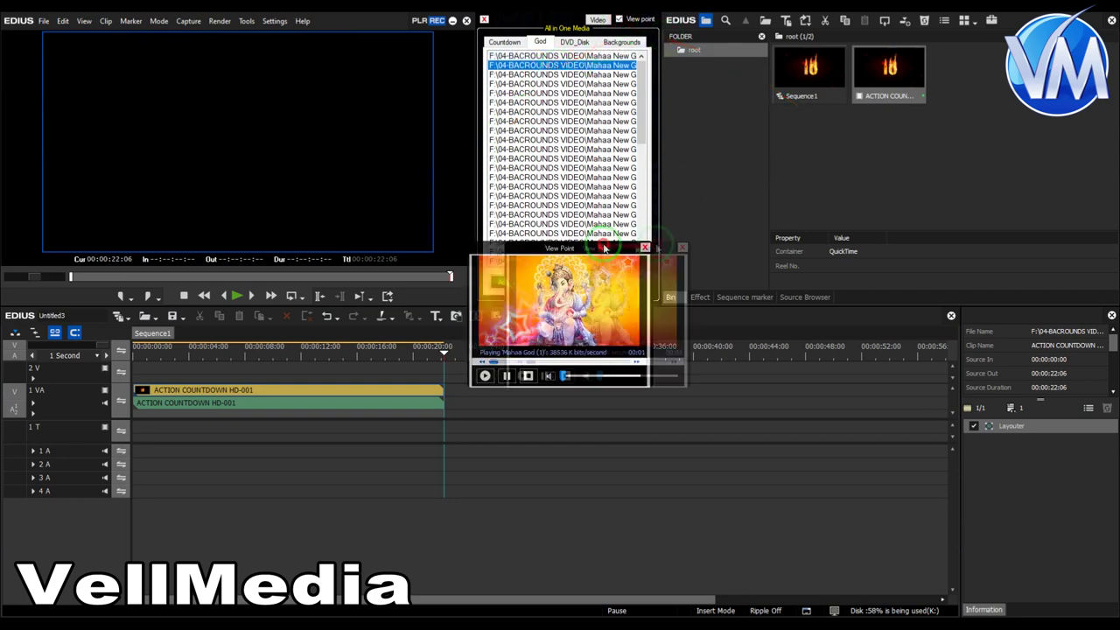
left_click_drag(604, 249, 794, 161)
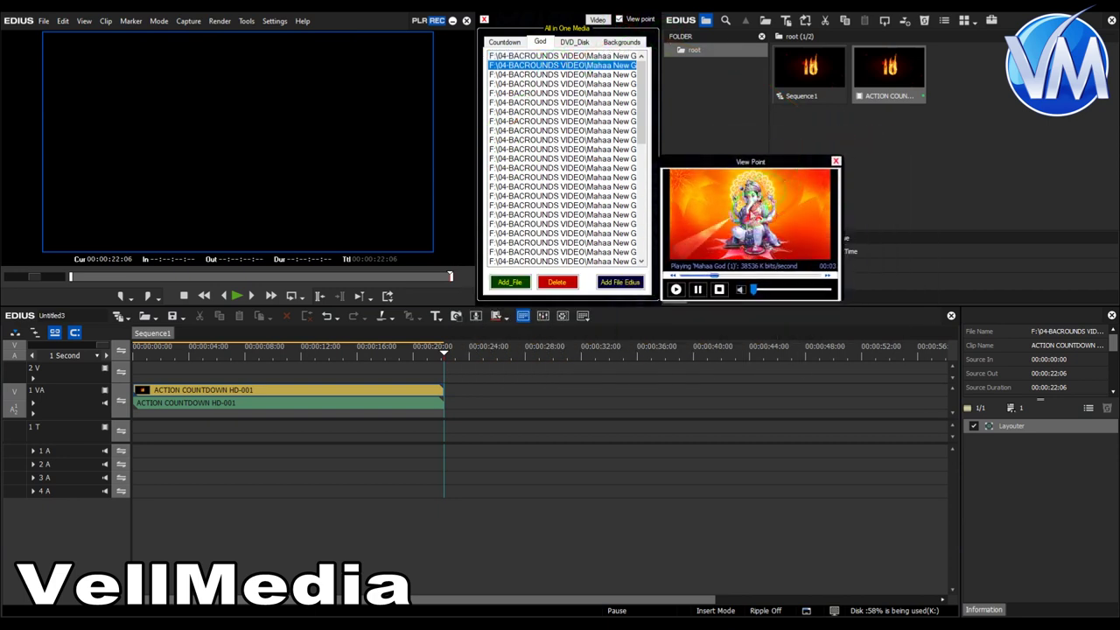
left_click(748, 160)
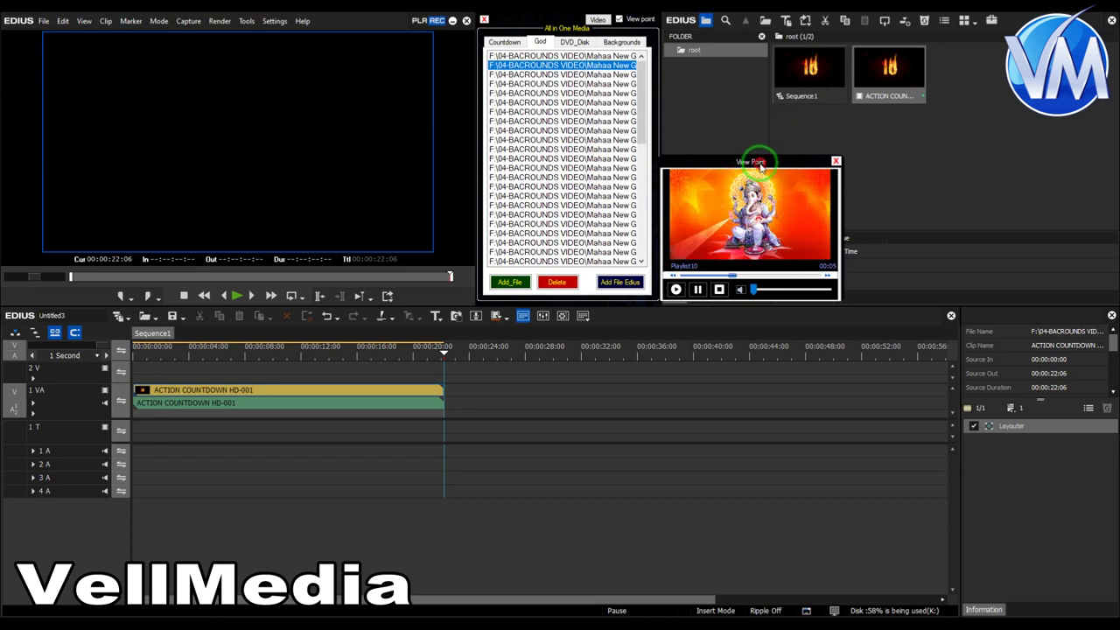
left_click(620, 19)
left_click(619, 18)
Replay the second God video, pause its preview, and add Mahaa God (1) to the timeline after the countdown clip
left_click(531, 68)
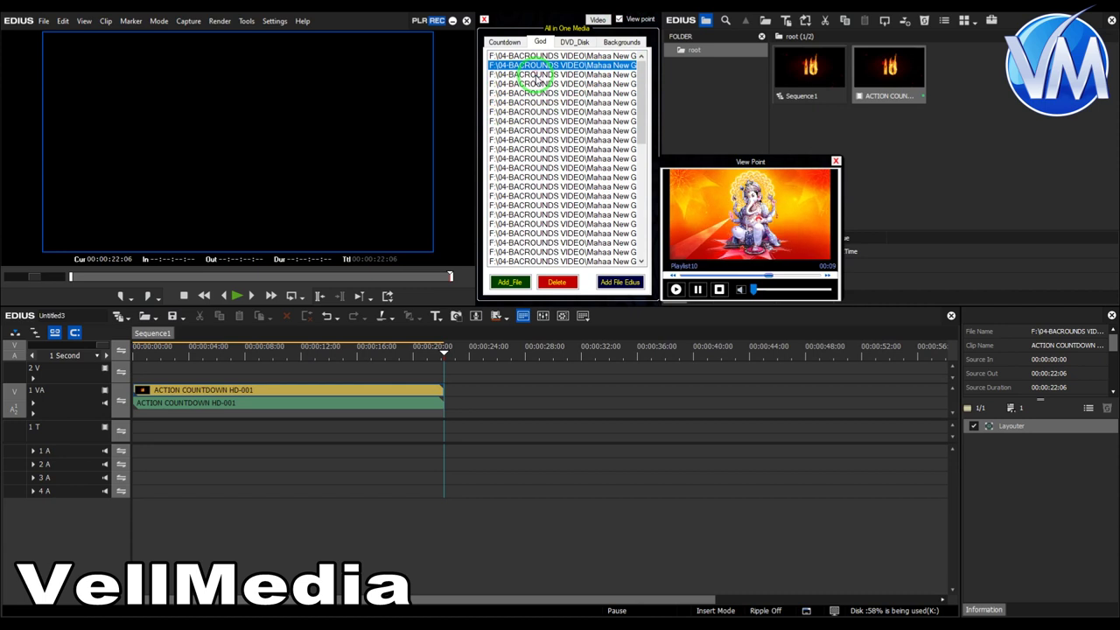
left_click(541, 76)
left_click(542, 66)
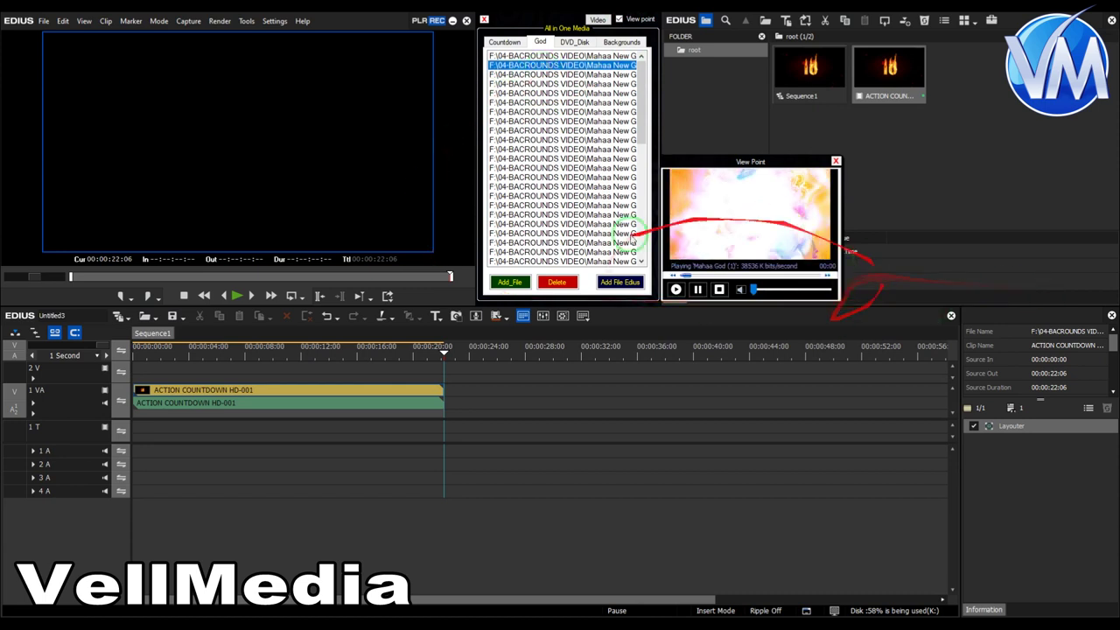
left_click(694, 298)
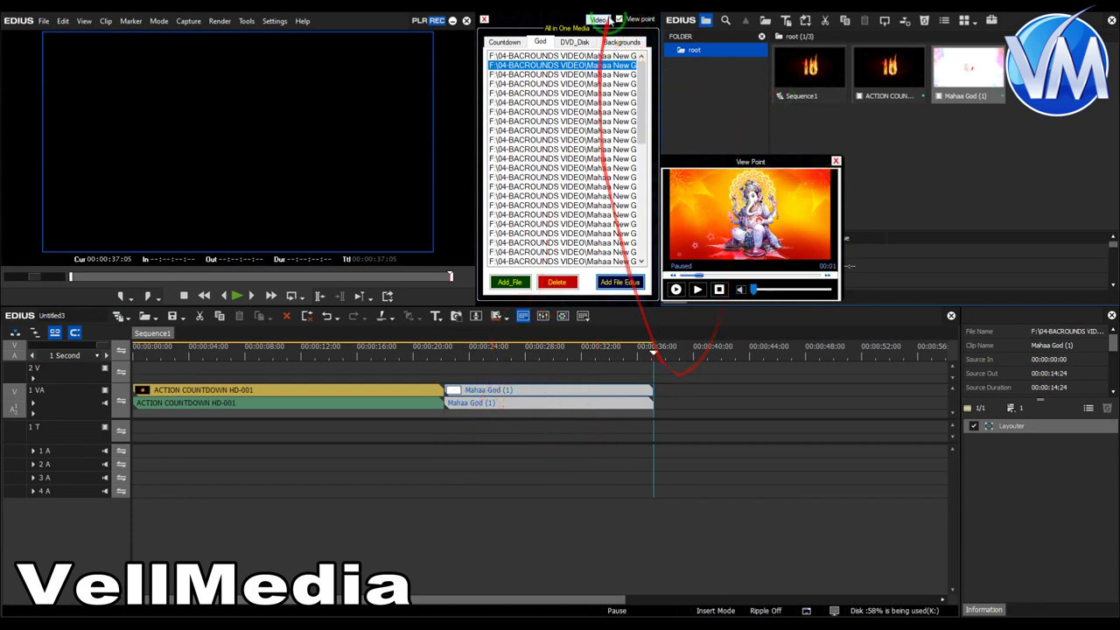
Preview and pause DISC - 02 from the DVD_Disk category, and add it to the timeline after Mahaa God (1)
left_click(570, 42)
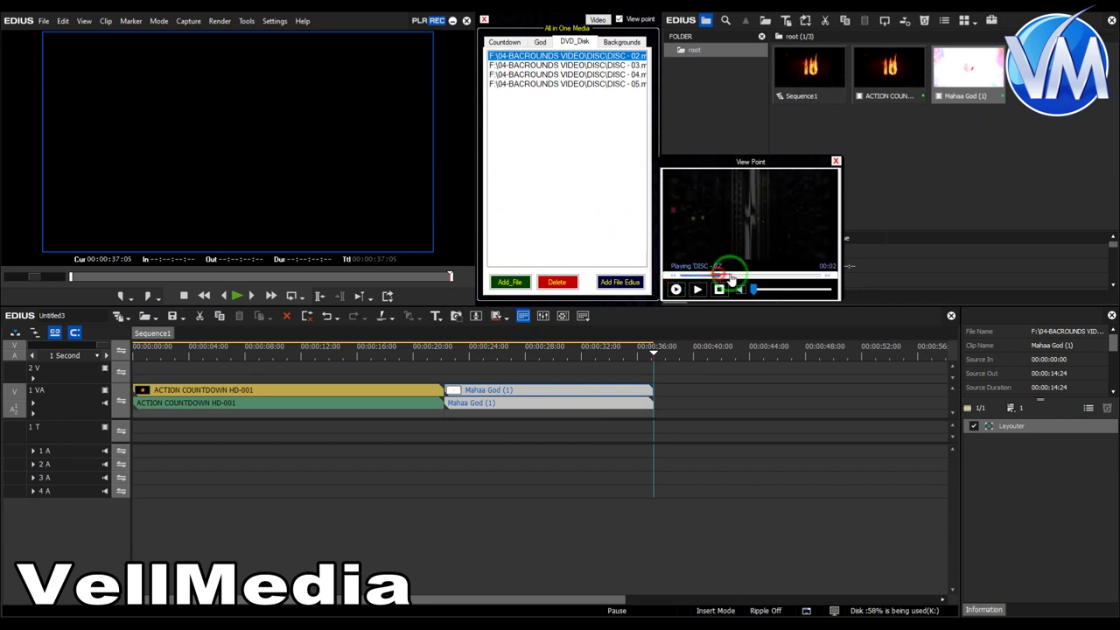
left_click(698, 289)
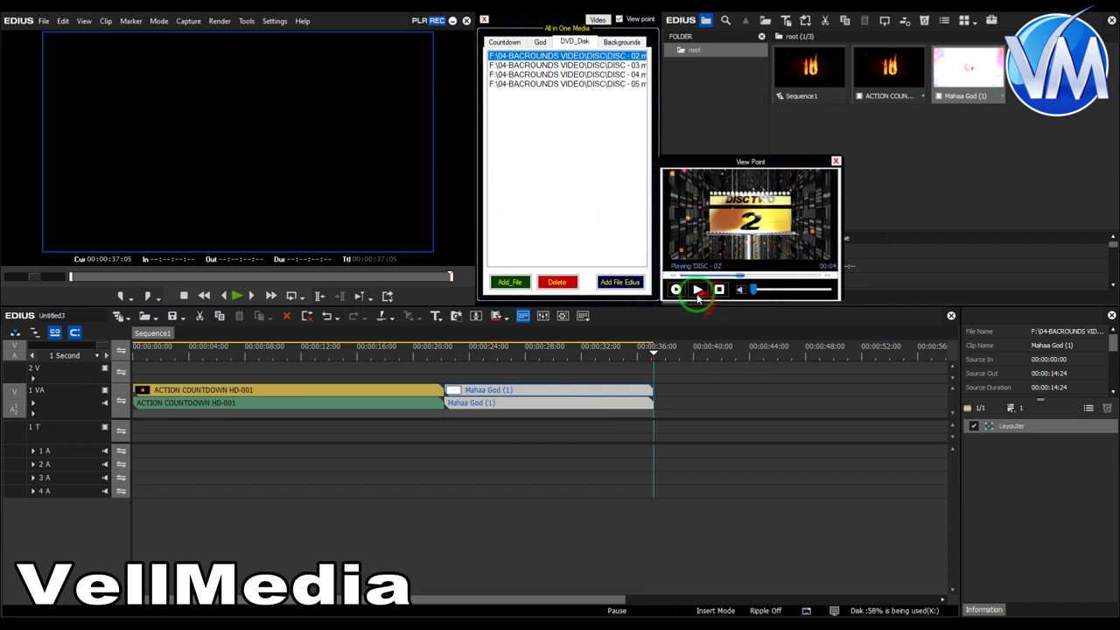
left_click(698, 290)
left_click(623, 283)
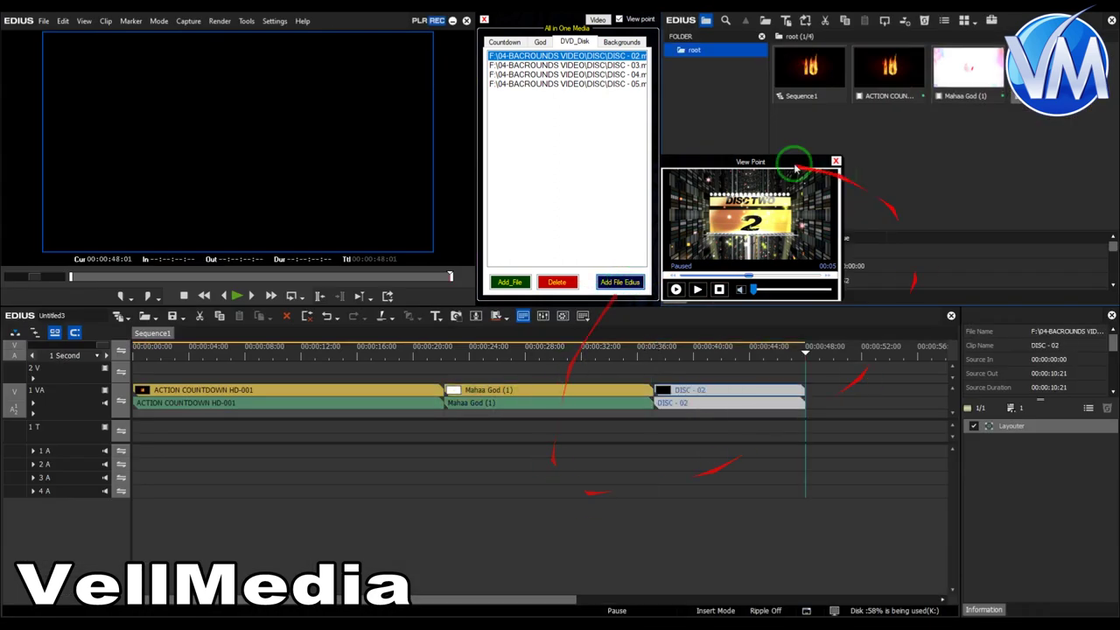
Close the View Point preview, apply Alpha Custom Map transitions at both cuts, and set an Out point at the end of DISC - 02
left_click(837, 163)
left_click(704, 298)
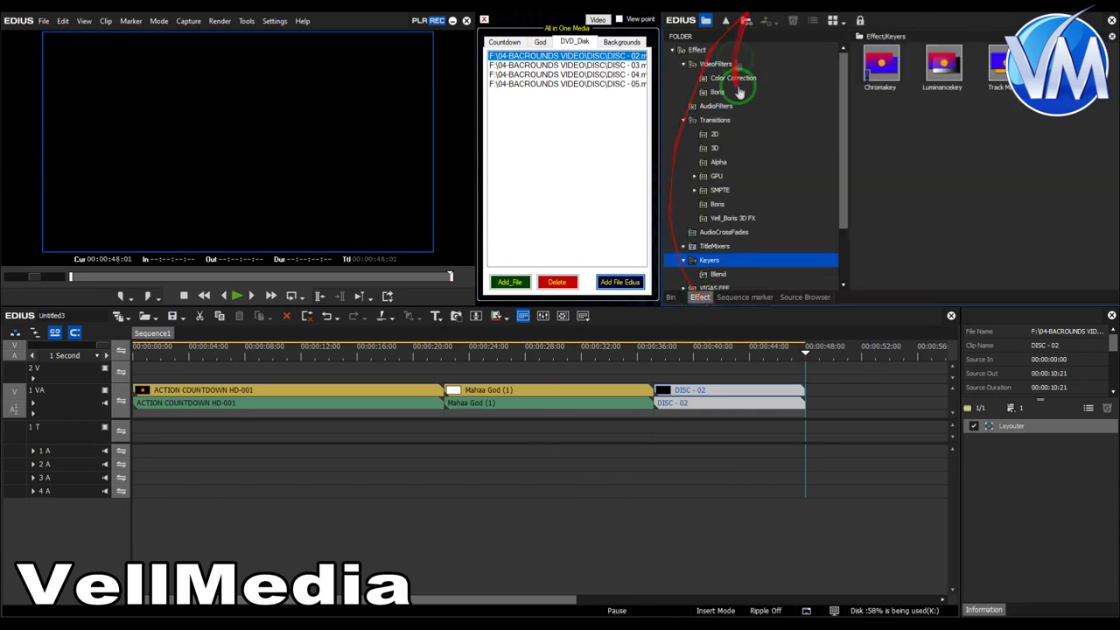
left_click(737, 163)
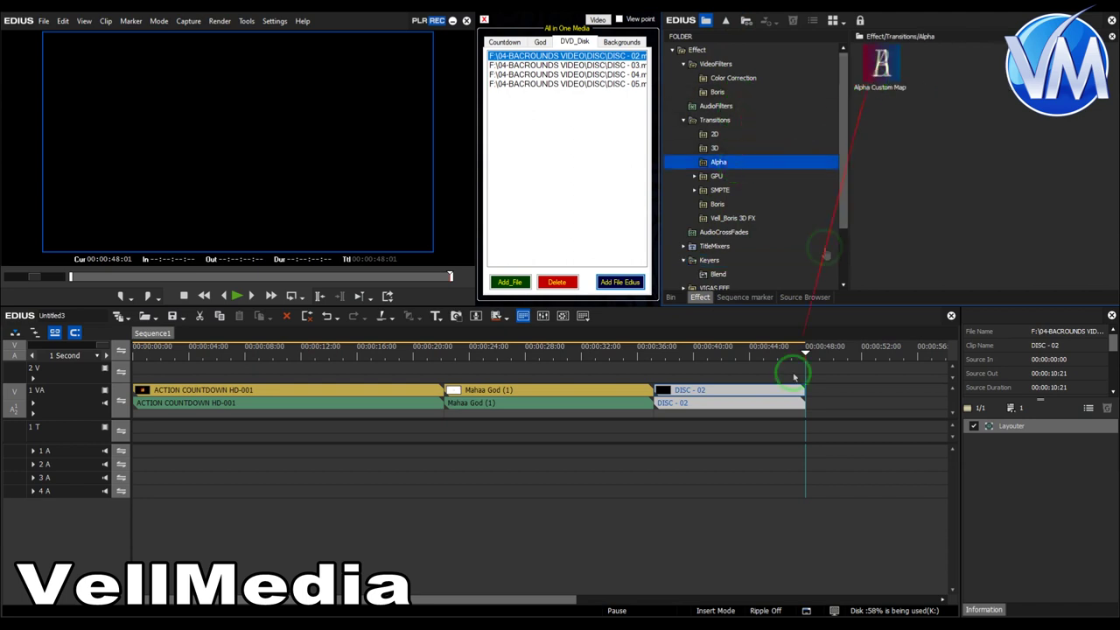
left_click_drag(883, 75, 653, 391)
left_click_drag(779, 359, 721, 359)
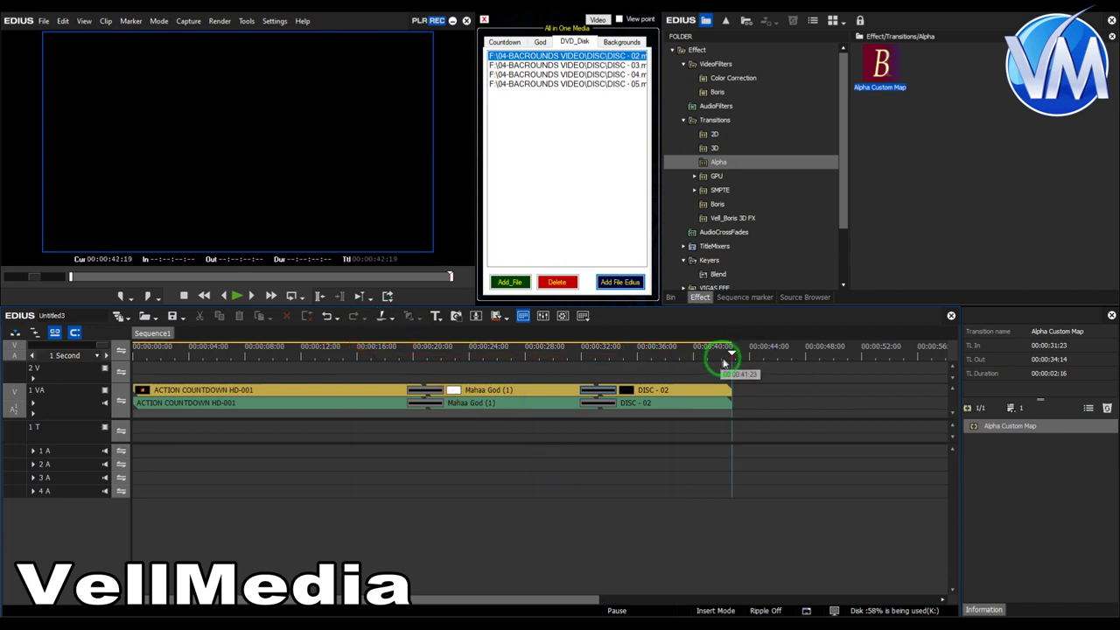
key("o")
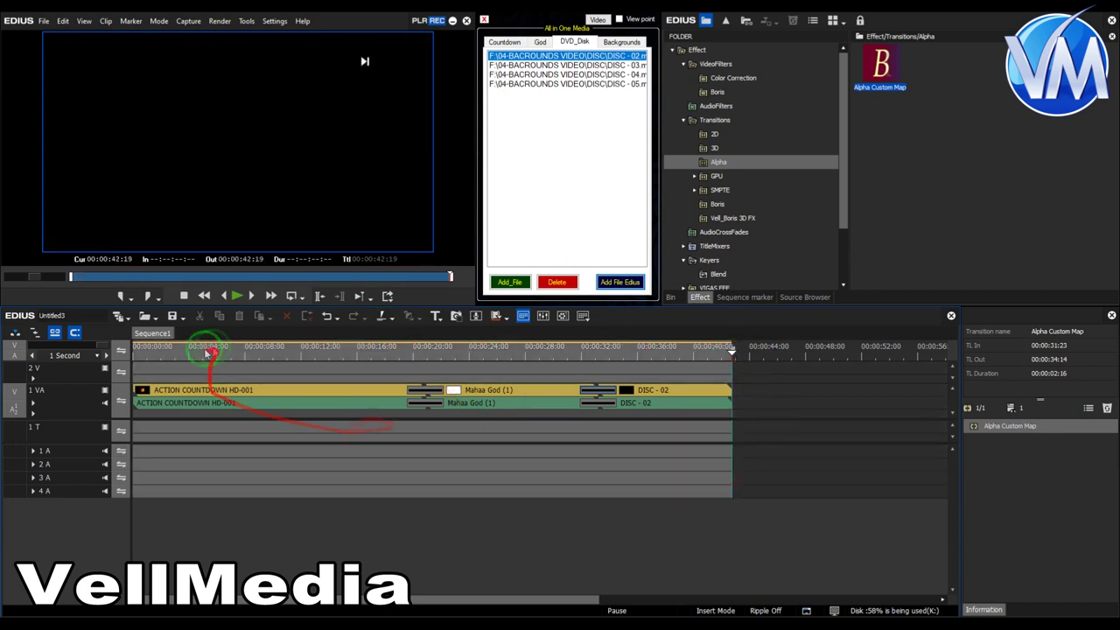
Create a second sequence and add a new folder under root in the bin
left_click(116, 321)
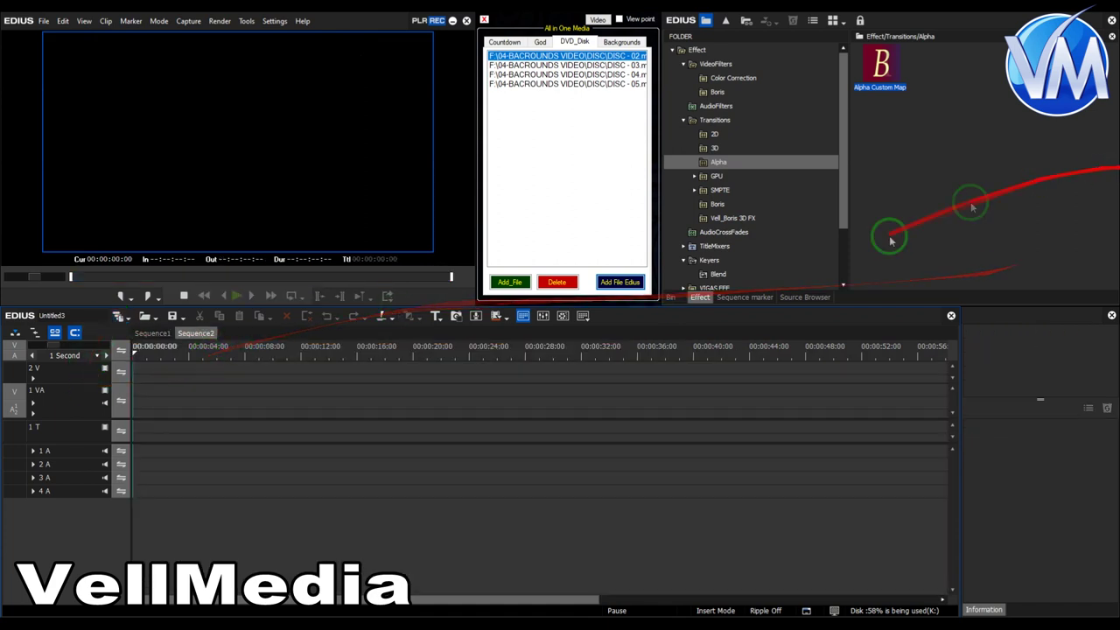
left_click(671, 298)
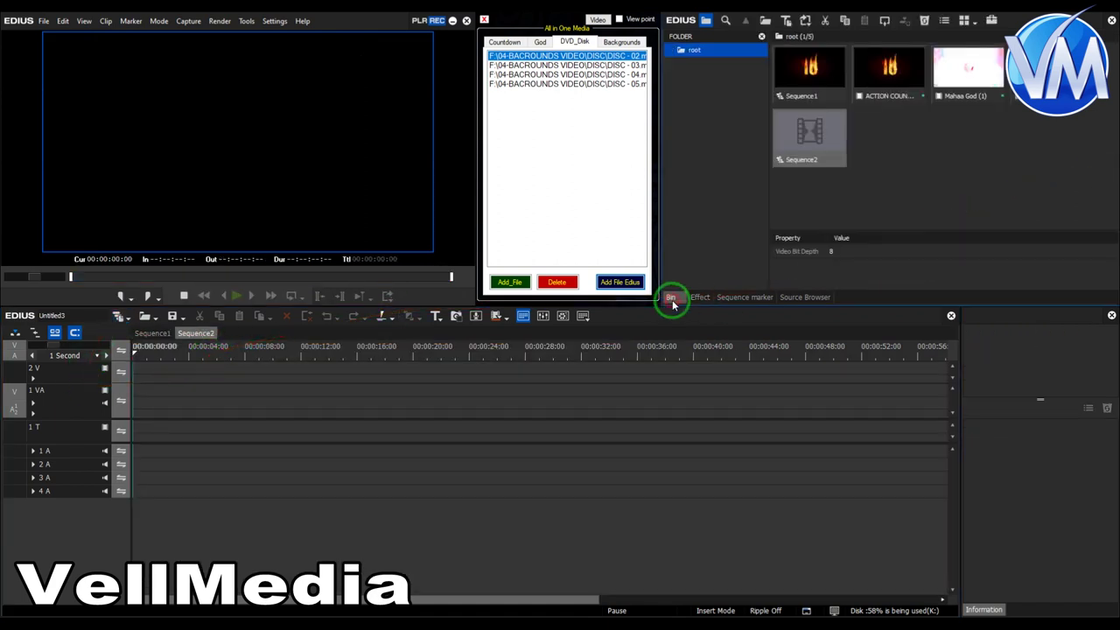
left_click(950, 150)
right_click(700, 51)
left_click(749, 53)
Start adding files to the new bin folder and browse to VINAYAGA STUDIO EXPOSING\2019\07-09-2019\STREAM on drive K
double_click(963, 155)
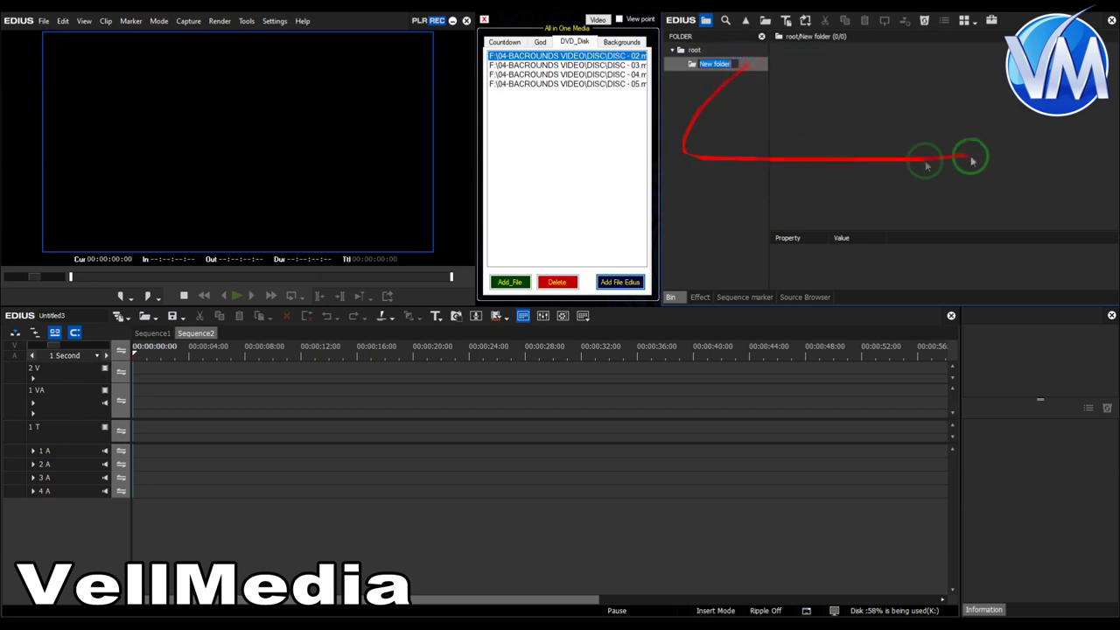
left_click(31, 175)
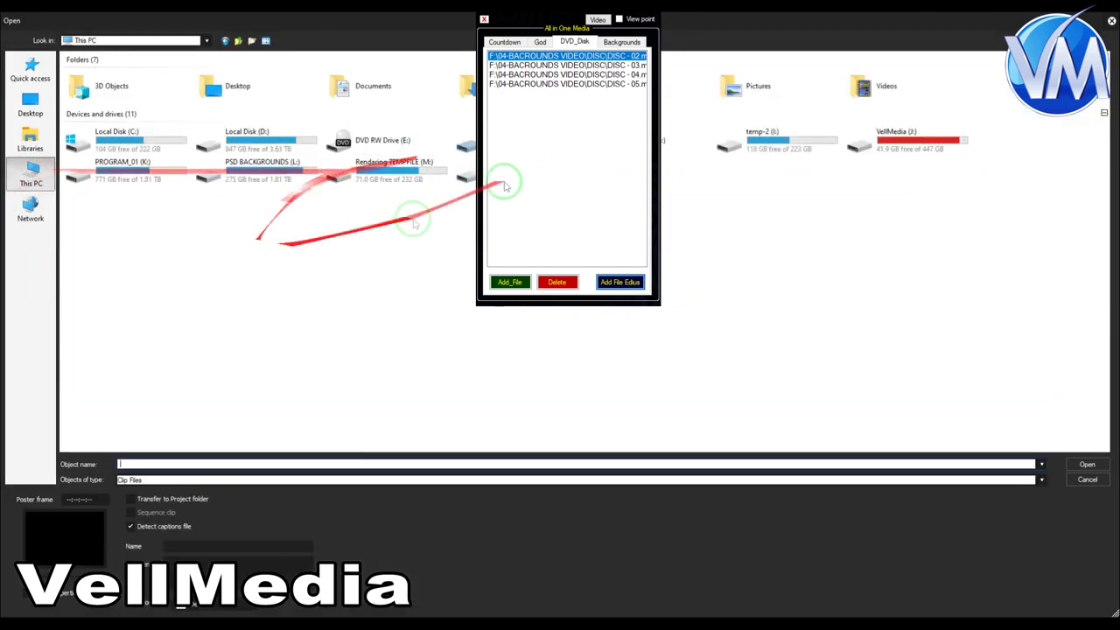
double_click(153, 177)
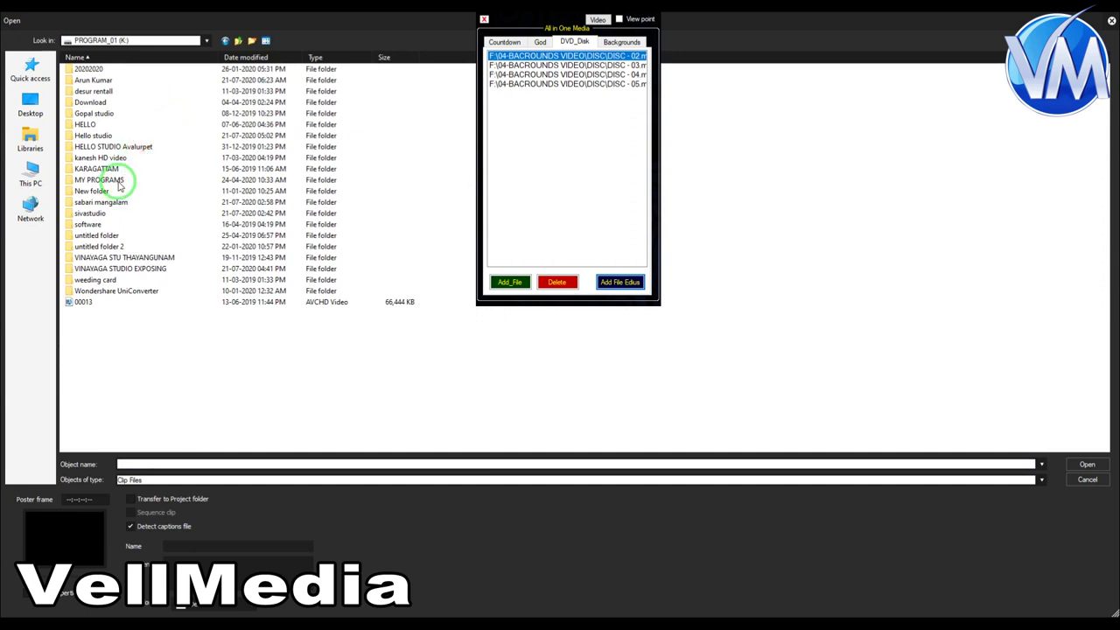
left_click(115, 247)
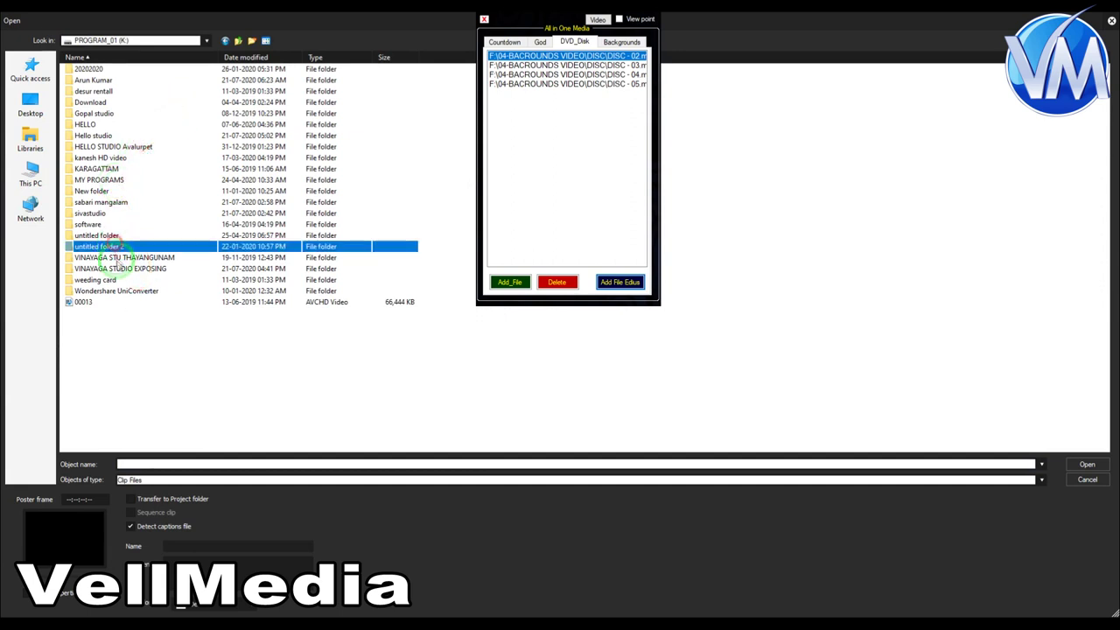
double_click(116, 258)
key("BackSpace")
double_click(114, 258)
double_click(96, 124)
double_click(112, 91)
double_click(100, 81)
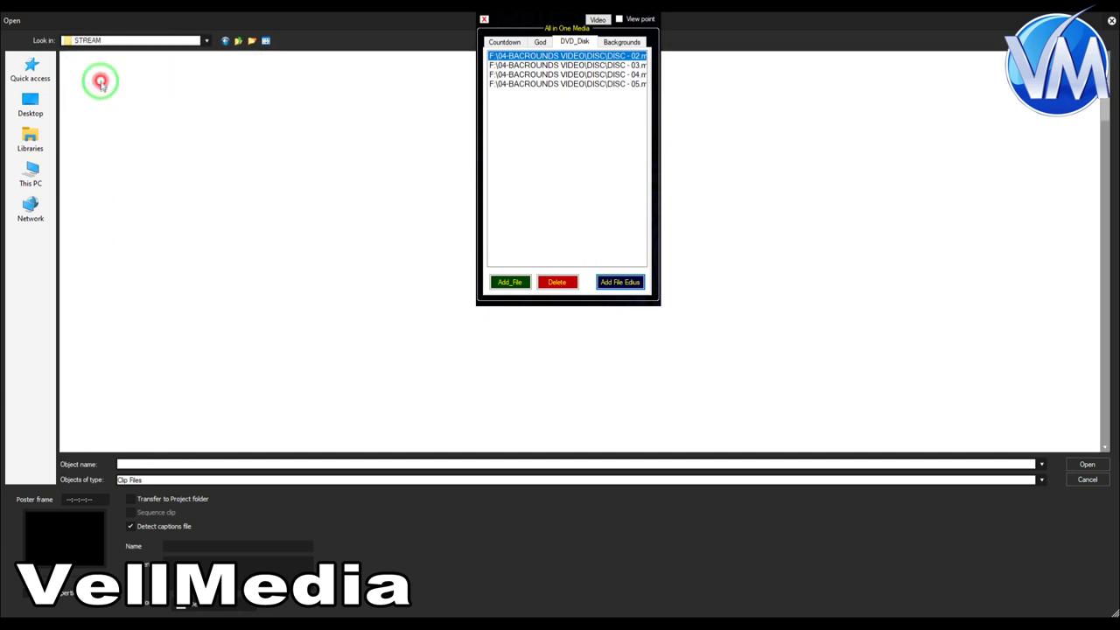
Import the video clips 00000 through 00031 into the new bin folder
left_click(93, 92)
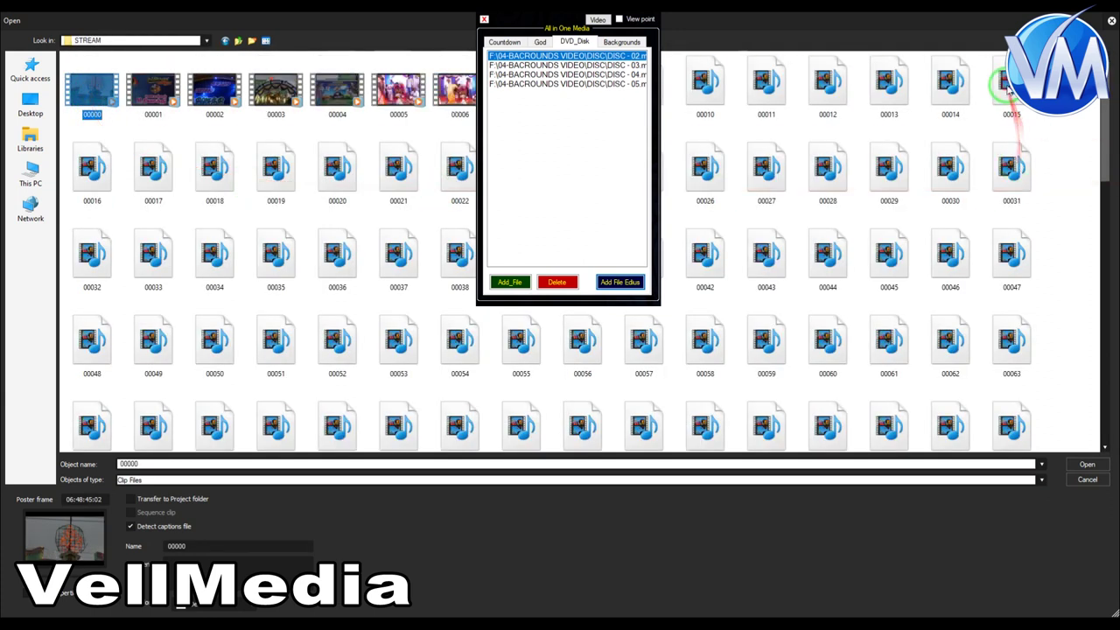
left_click(1013, 167, "shift")
left_click(1087, 465)
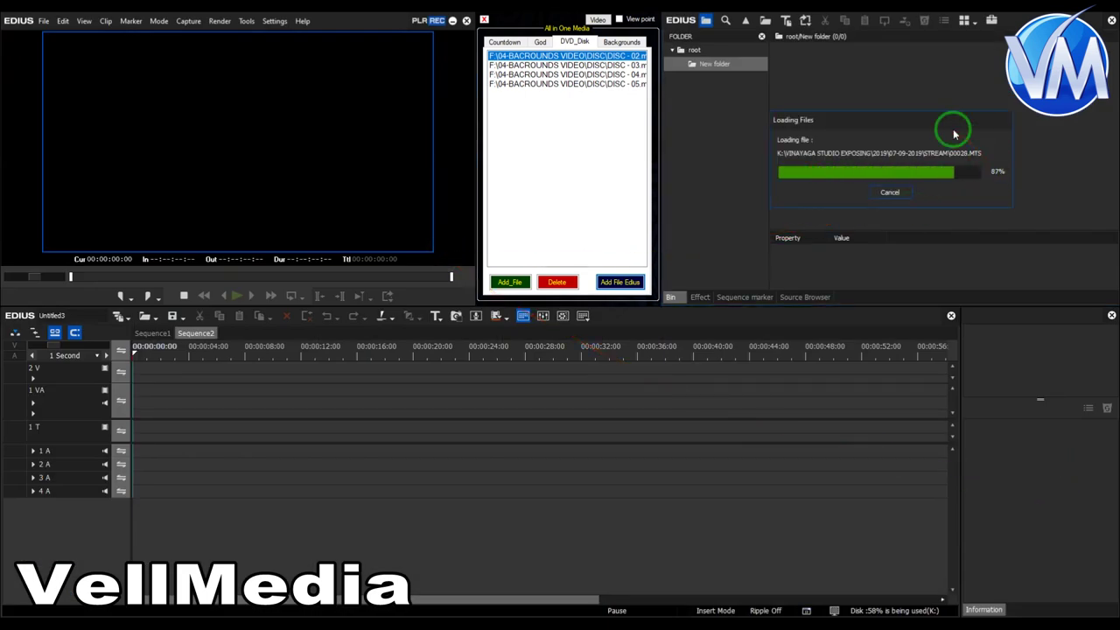
Place the imported clips on the 1 VA track from the start of Sequence2 and delete their audio
left_click_drag(810, 74, 111, 395)
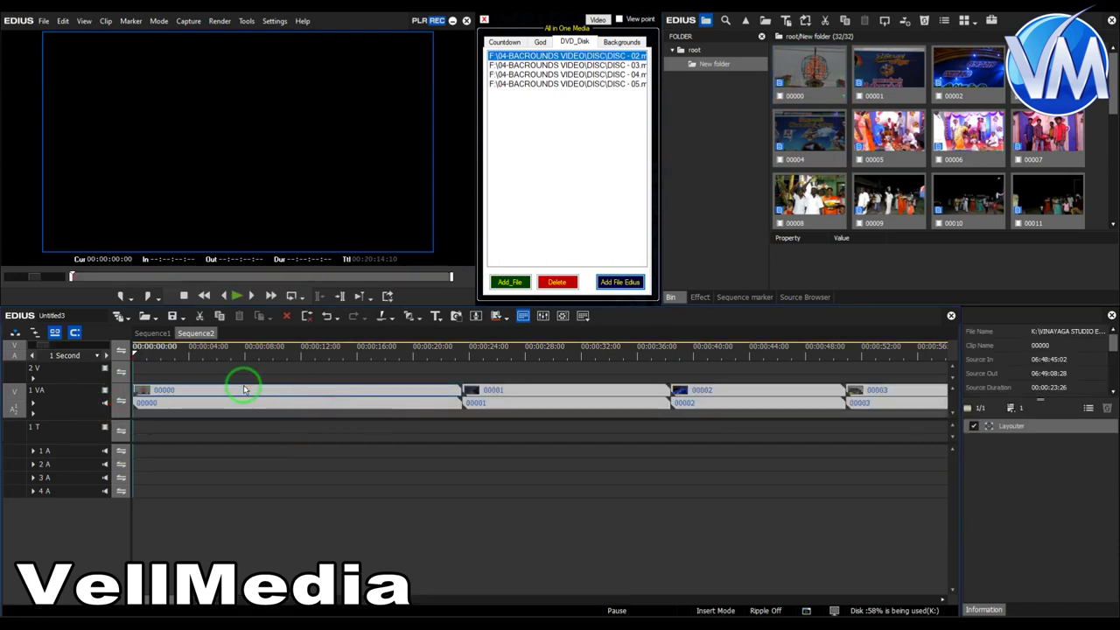
key("alt+a")
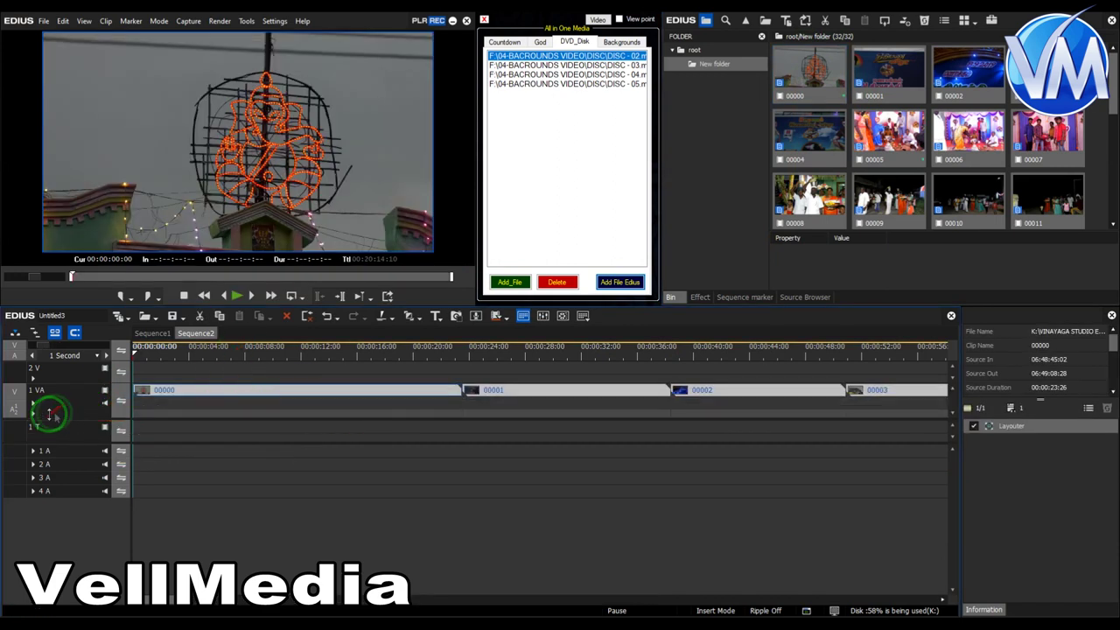
left_click_drag(242, 354, 115, 385)
left_click_drag(425, 412, 300, 377)
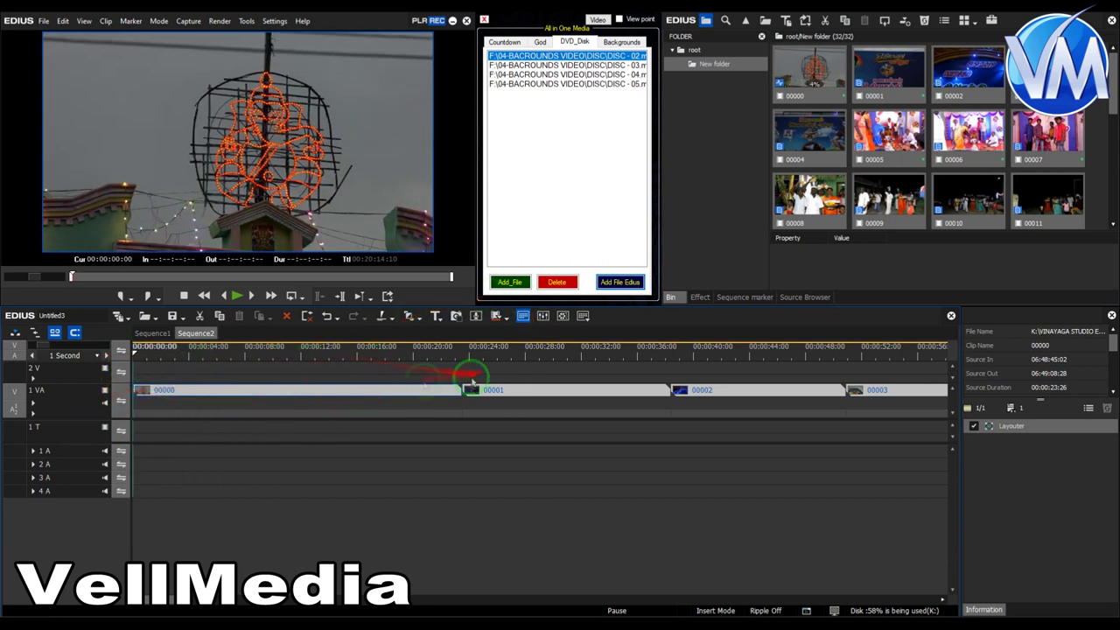
left_click_drag(164, 355, 9, 405)
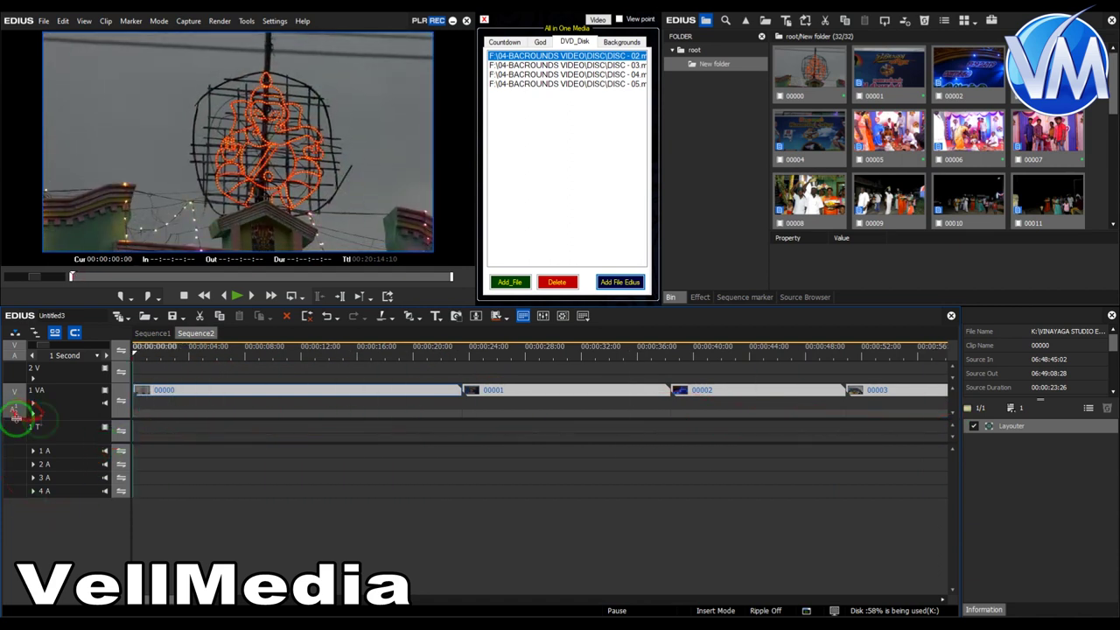
left_click_drag(193, 353, 134, 354)
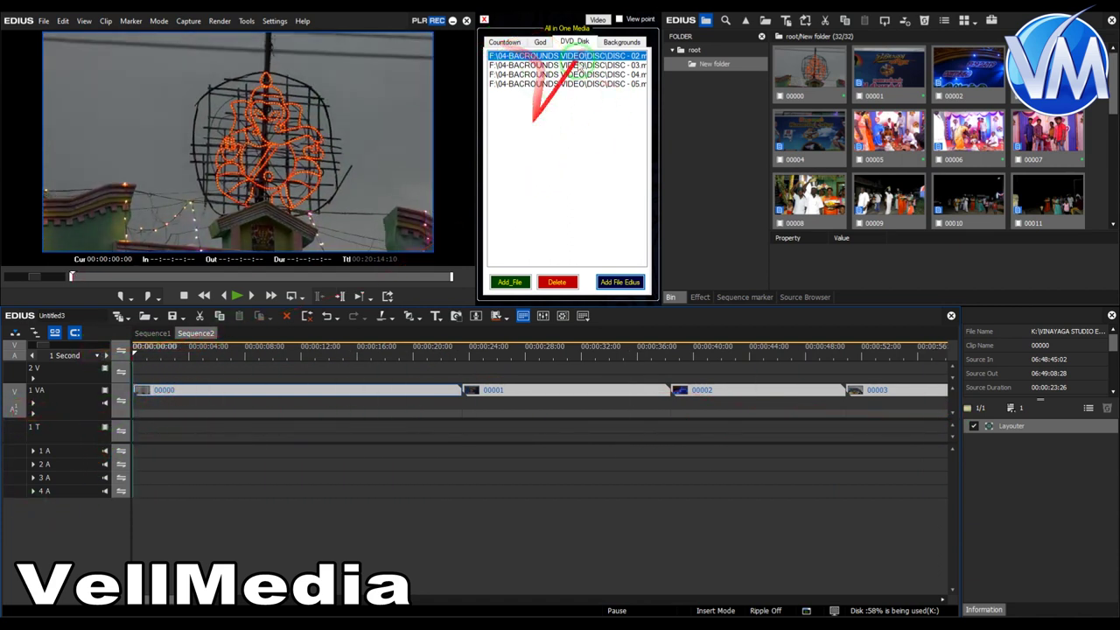
Switch All in One Media to audio and preview the first Songs_01 song with the View Point window moved over the bin
left_click(597, 19)
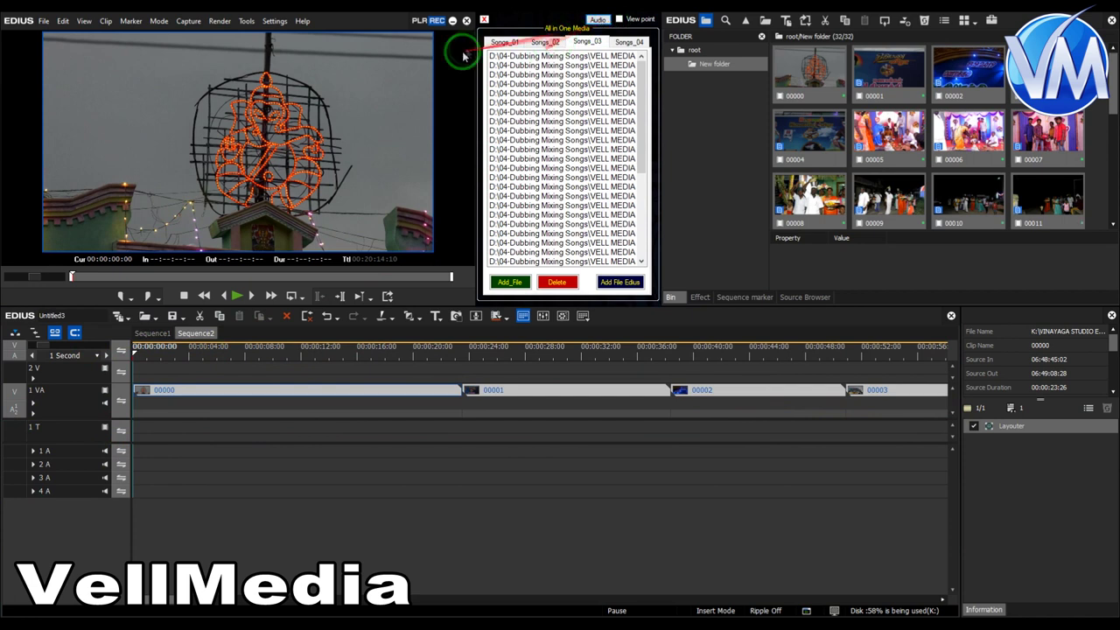
left_click(508, 42)
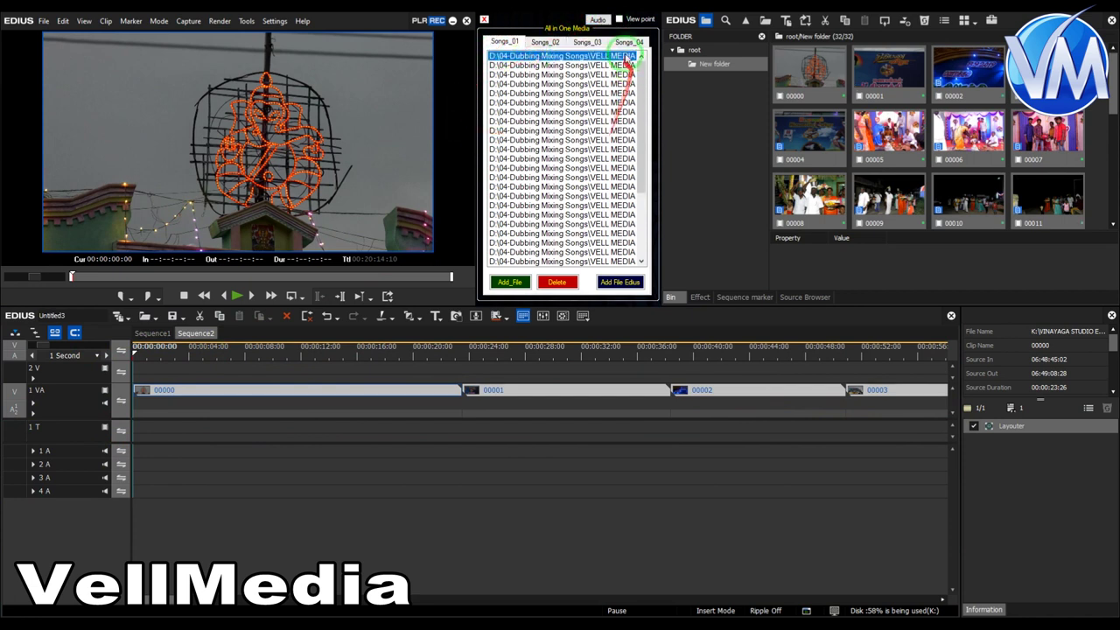
left_click(619, 18)
left_click_drag(600, 245, 794, 175)
Raise the volume of the View Point player and preview the second song in Songs_01
left_click(1022, 627)
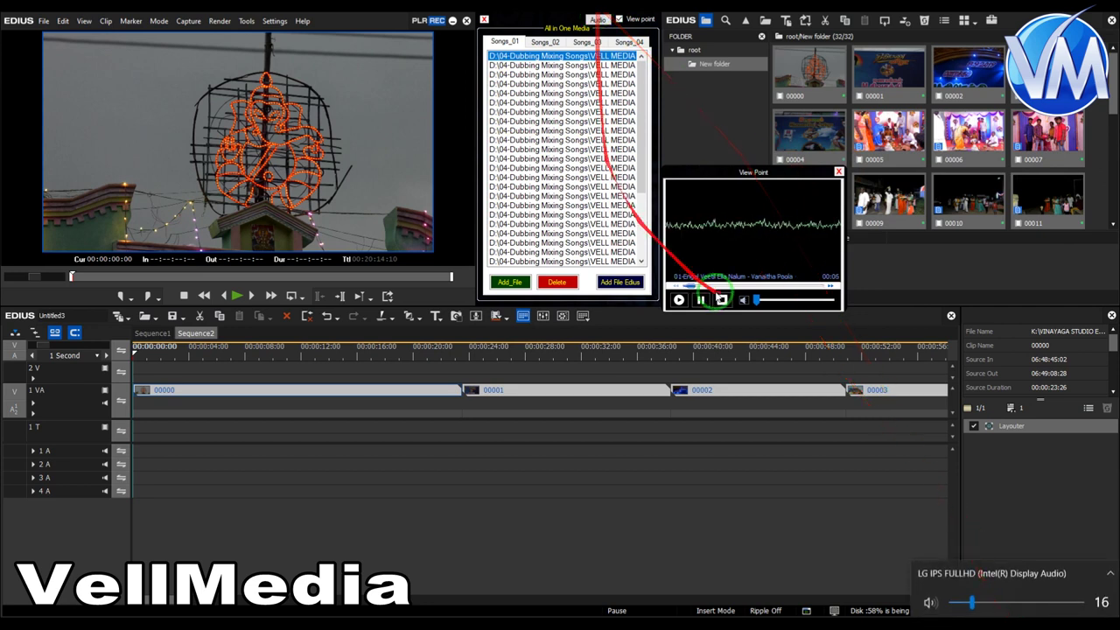
left_click_drag(758, 300, 813, 301)
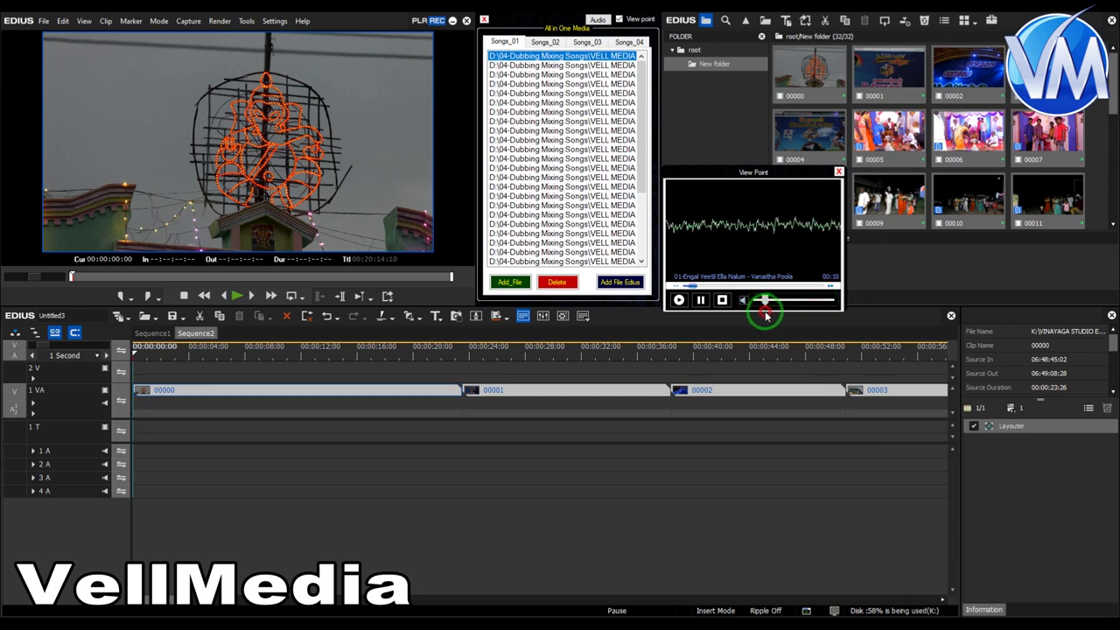
left_click(520, 66)
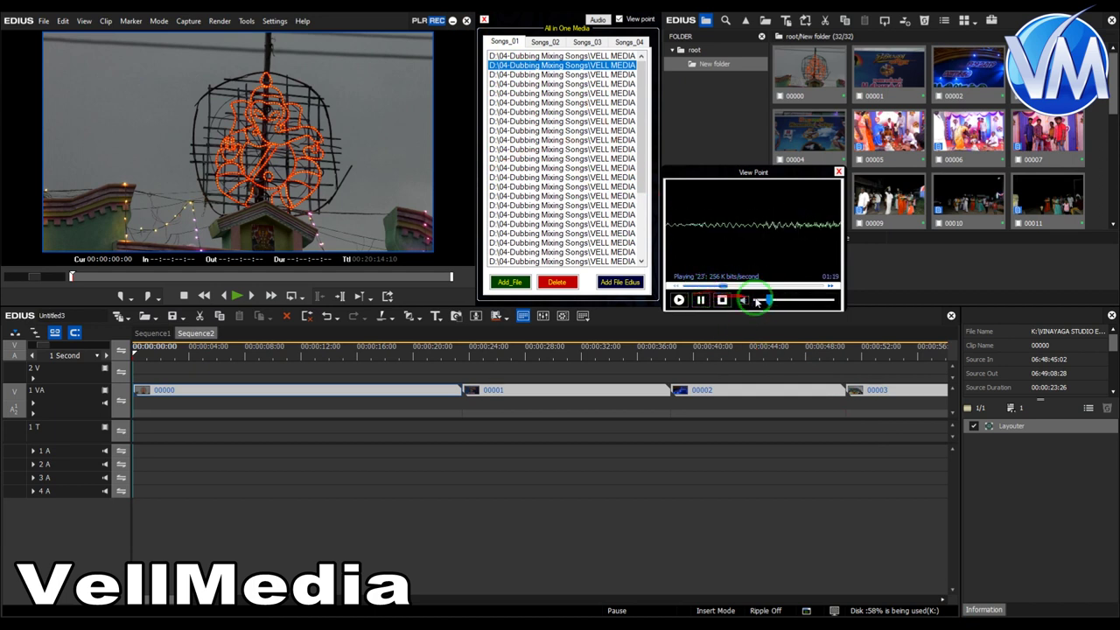
Create a new bin folder under root and name it Songs-01
left_click(694, 49)
right_click(695, 50)
left_click(733, 61)
left_click(740, 68)
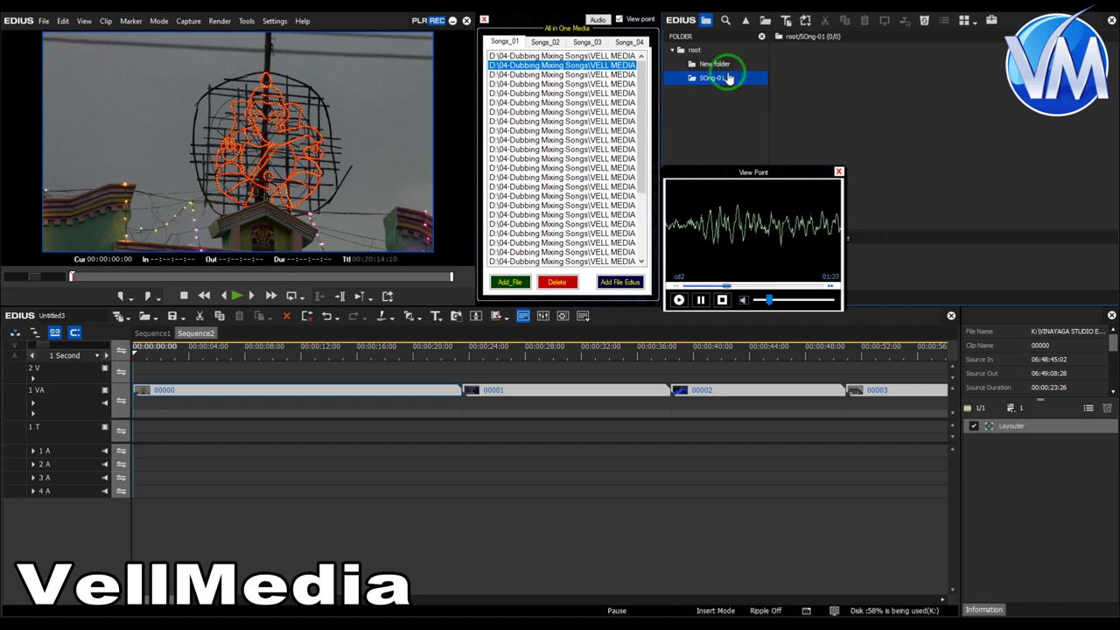
right_click(728, 78)
left_click(784, 184)
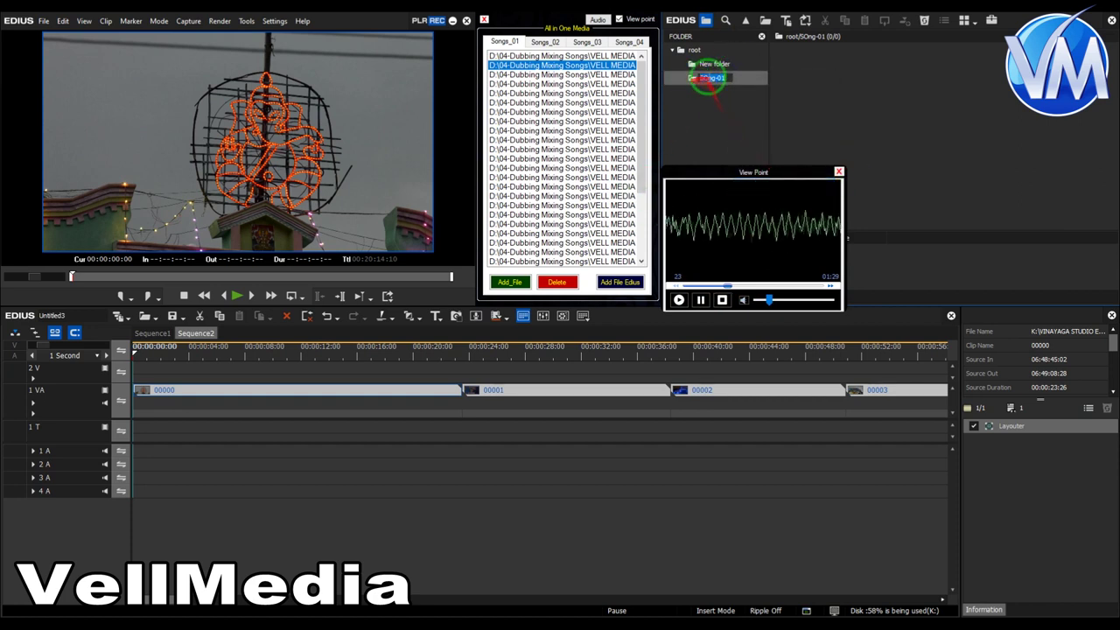
left_click(711, 78)
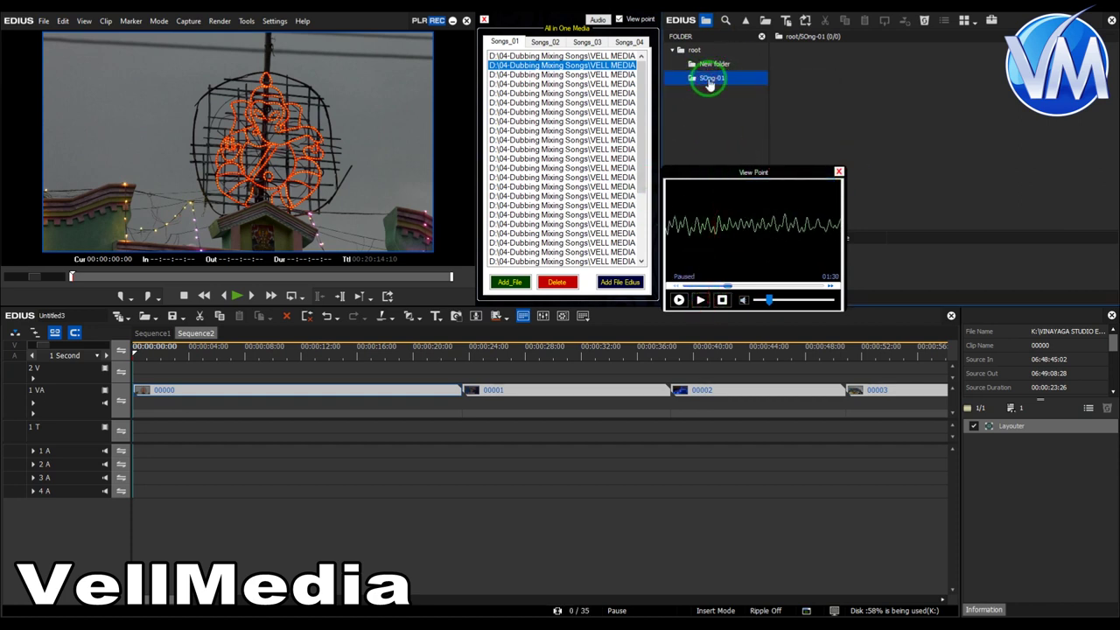
right_click(724, 79)
left_click(749, 191)
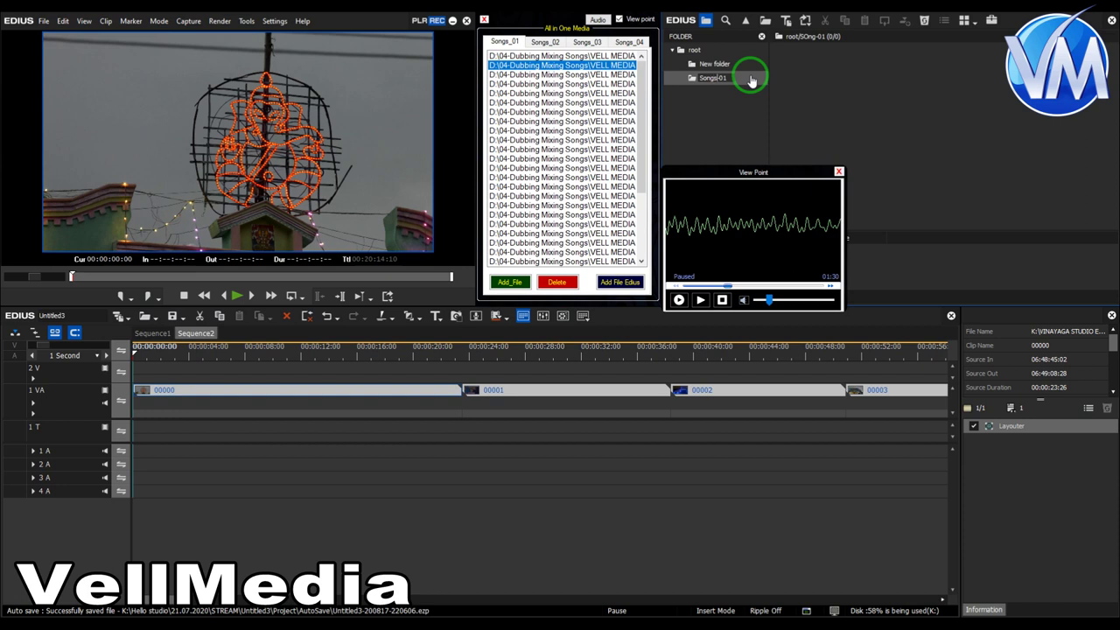
left_click(754, 96)
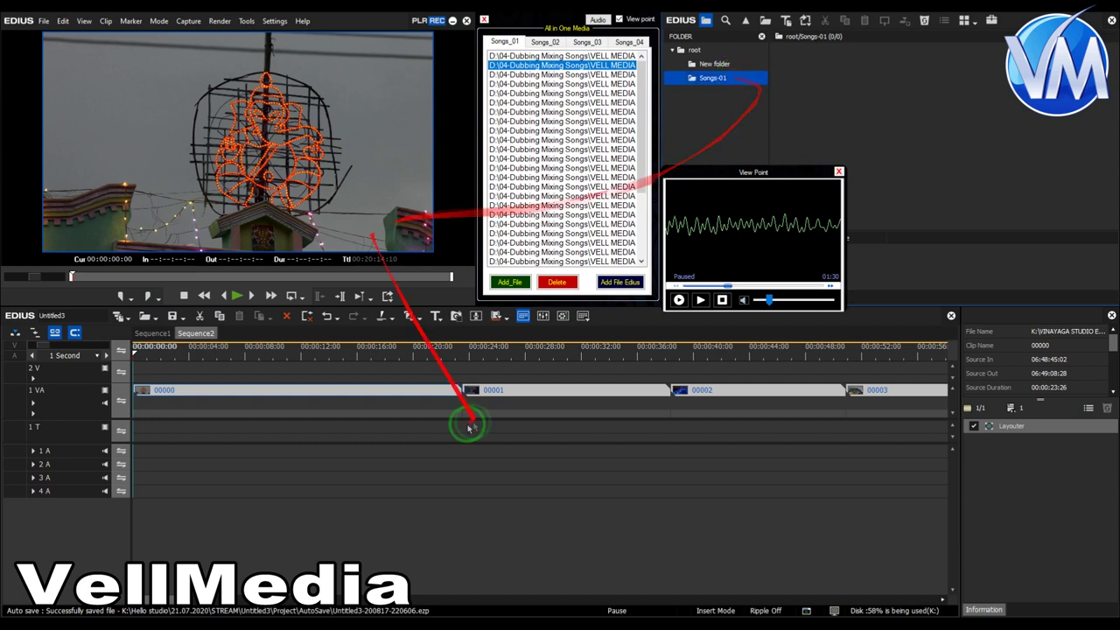
Patch the source audio channel to the 1 A track of Sequence2
left_click(62, 455)
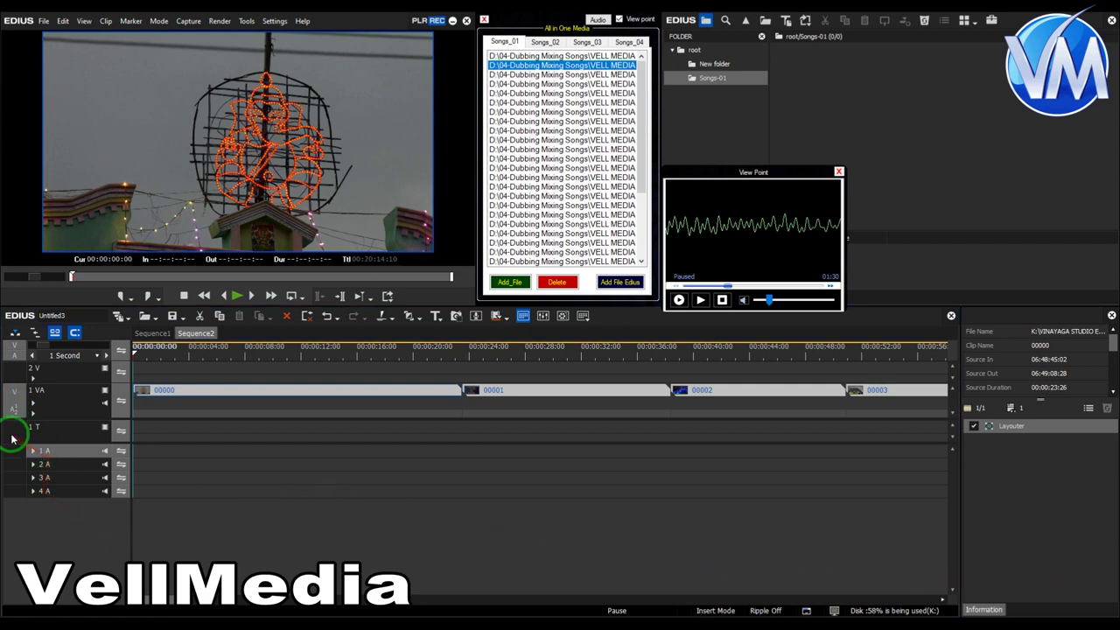
left_click(312, 476)
left_click(593, 63)
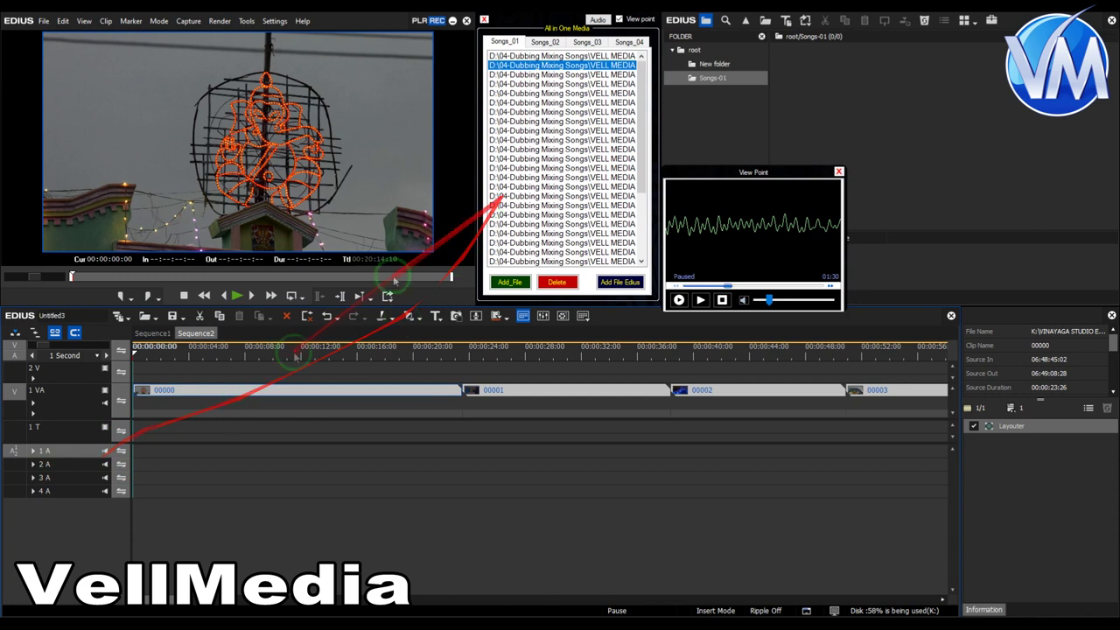
left_click(140, 458)
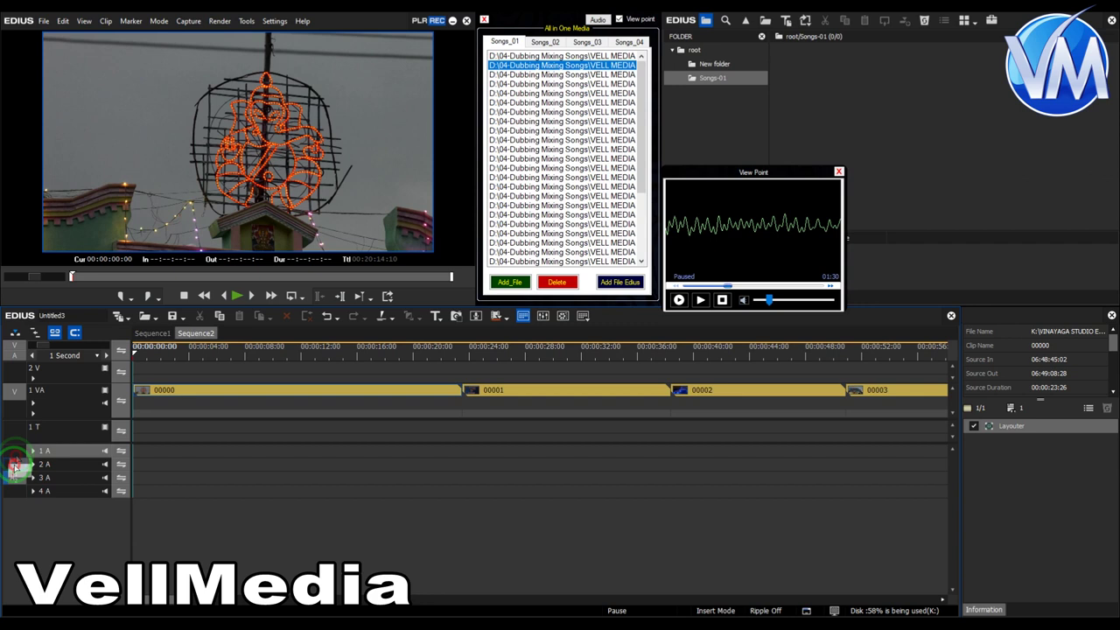
Shift the source channel patches up and down between tracks and return the audio patch to 1 A
key("9")
key("0")
key("9")
key("0")
key("9")
key("0")
key("9")
key("0")
key("9")
key("0")
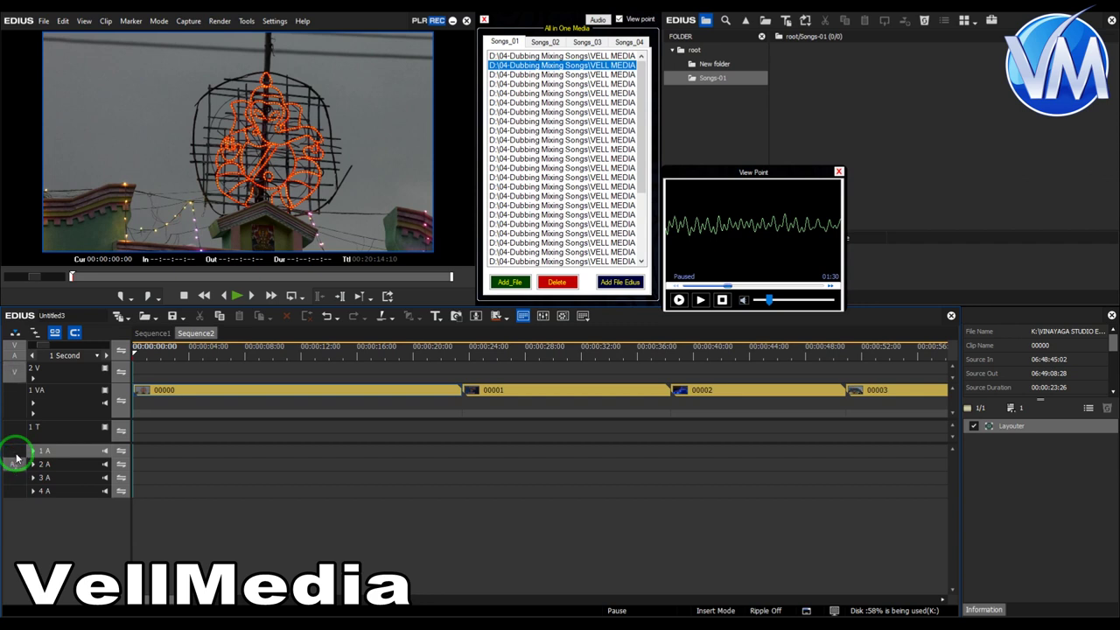
left_click(15, 457)
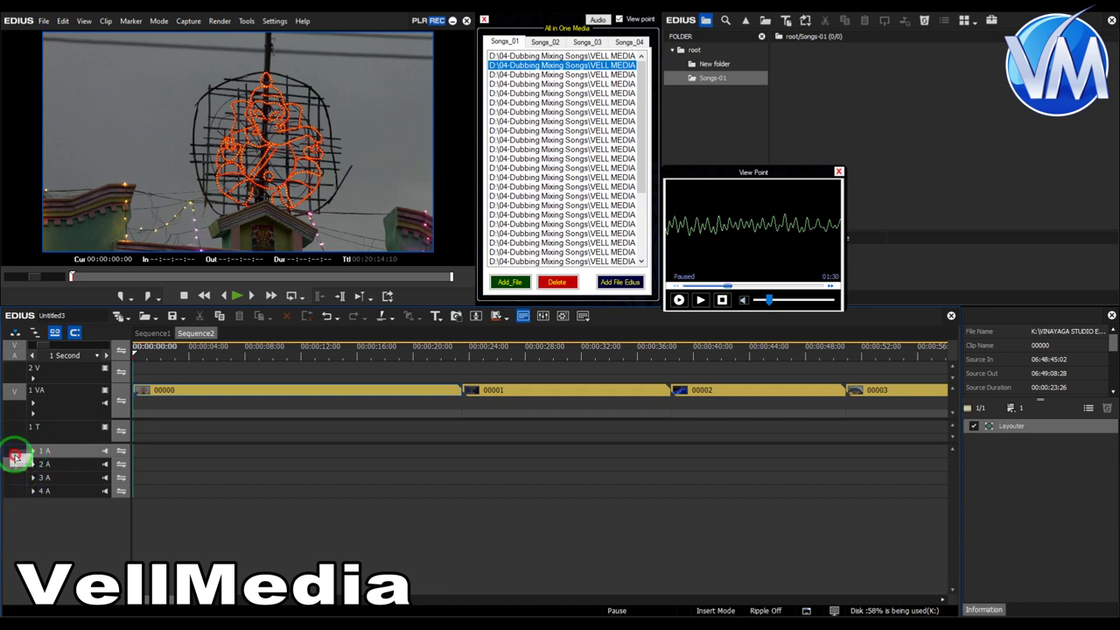
Preview the first Songs_01 song in View Point, skip ahead in it and pause it
double_click(553, 55)
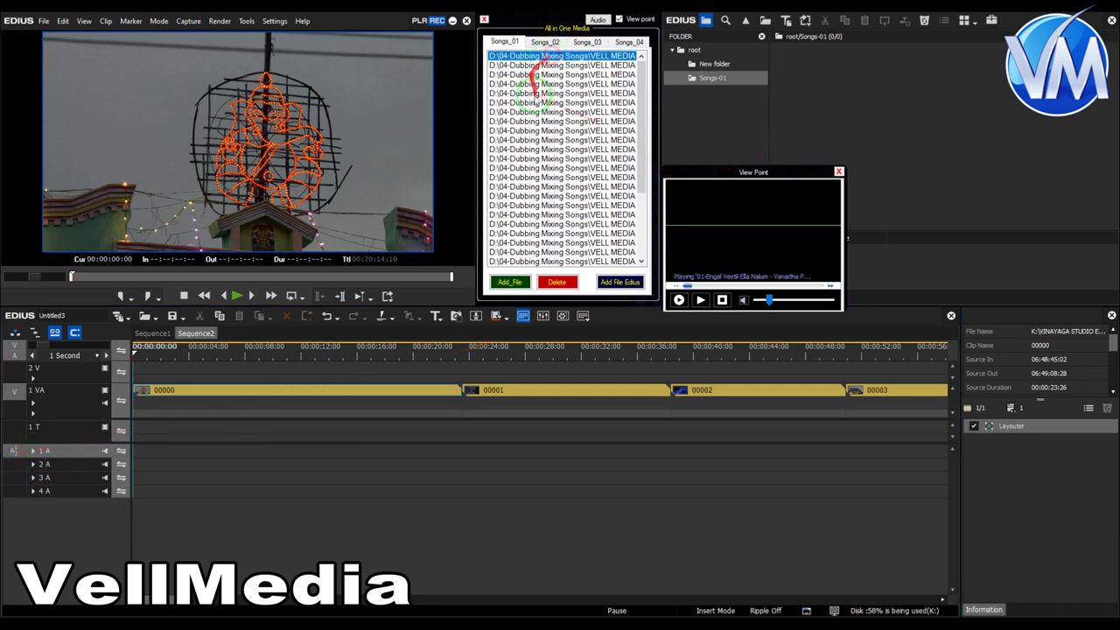
left_click(708, 286)
left_click(703, 299)
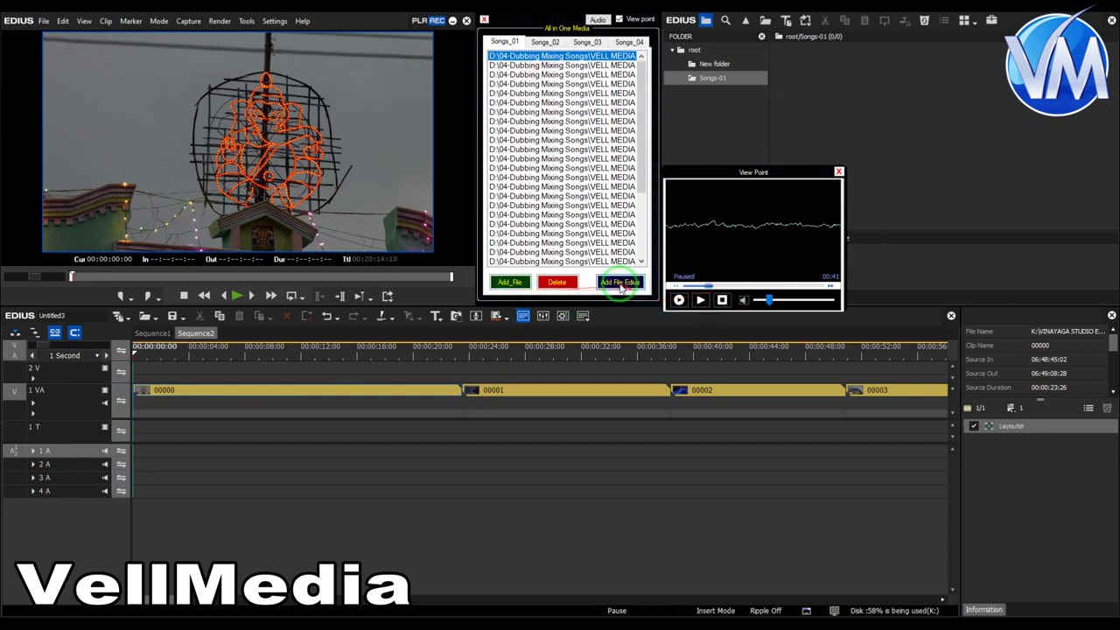
Add 01-Engal Veetil Ella Nalum to the Songs-01 bin and the 1 A track from the start of the timeline
left_click(163, 385)
left_click(151, 349)
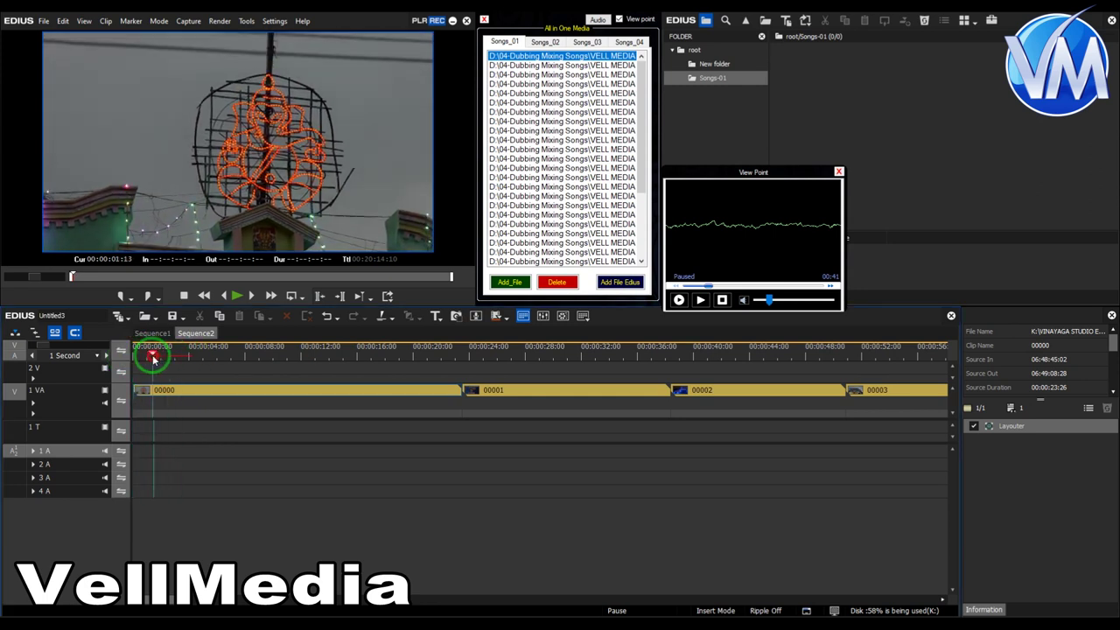
left_click(622, 283)
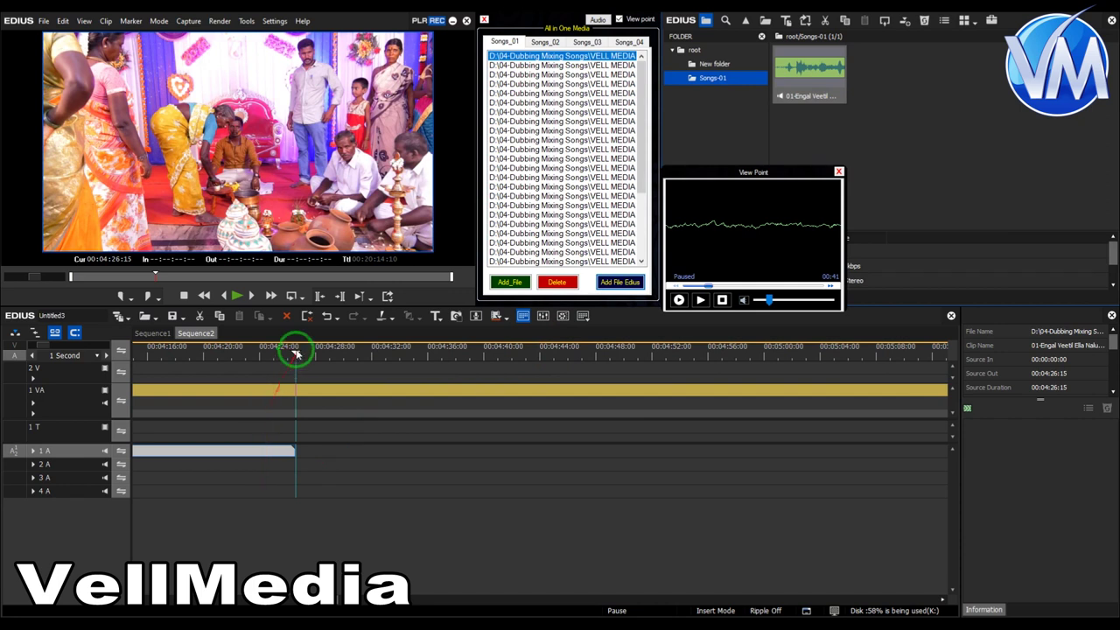
Play the end of the placed song and expand the 1 A track to show its waveform
left_click_drag(295, 354, 147, 368)
key("space")
left_click(32, 451)
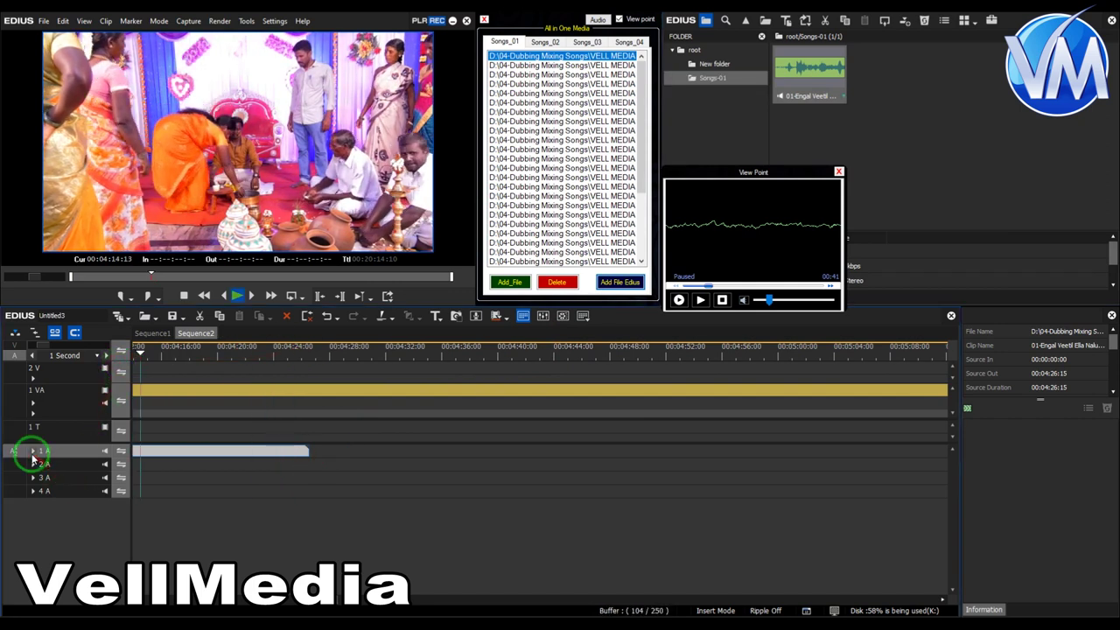
left_click_drag(322, 600, 297, 603)
key("Home")
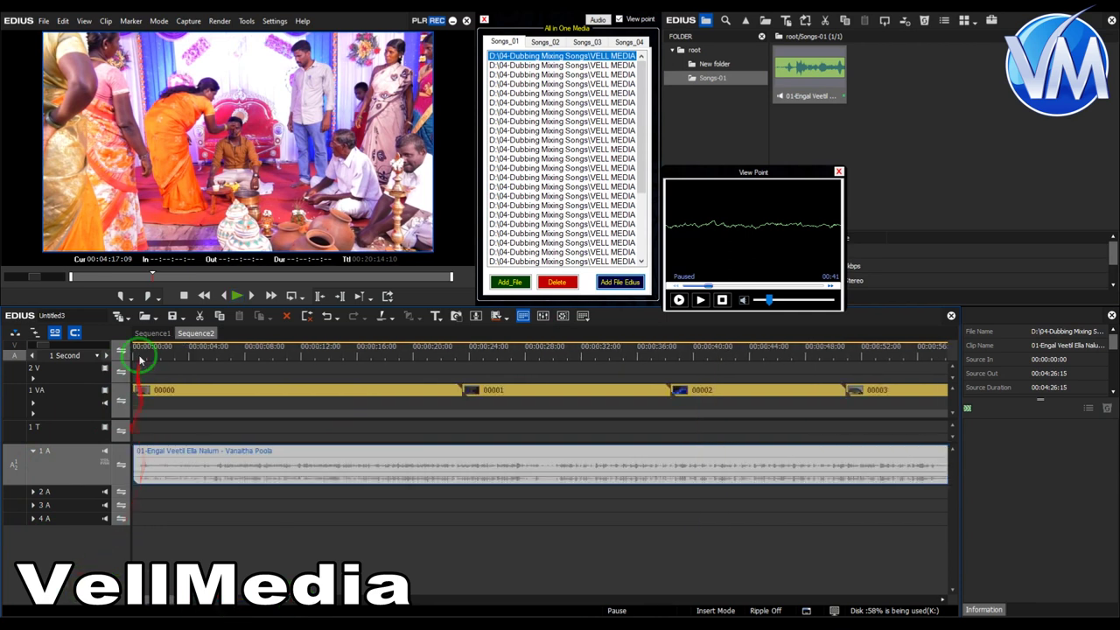
left_click_drag(126, 359, 858, 457)
scroll(858, 458, "down", 3)
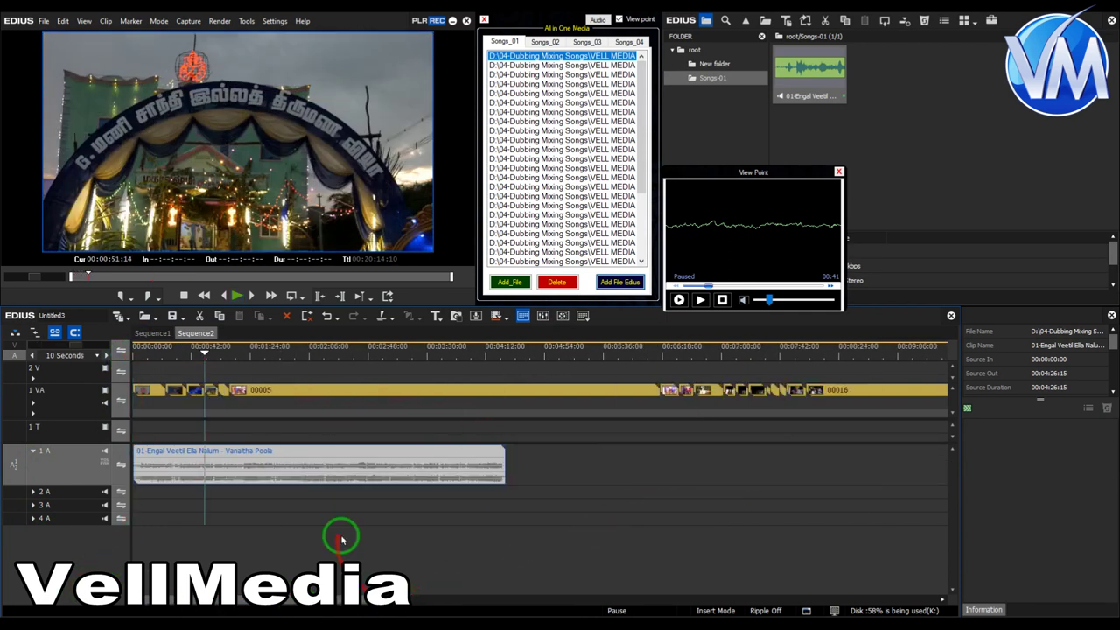
Patch the audio channel to 2 A and place the playhead shortly before the first song's end, at about 00:04:14
left_click(490, 348)
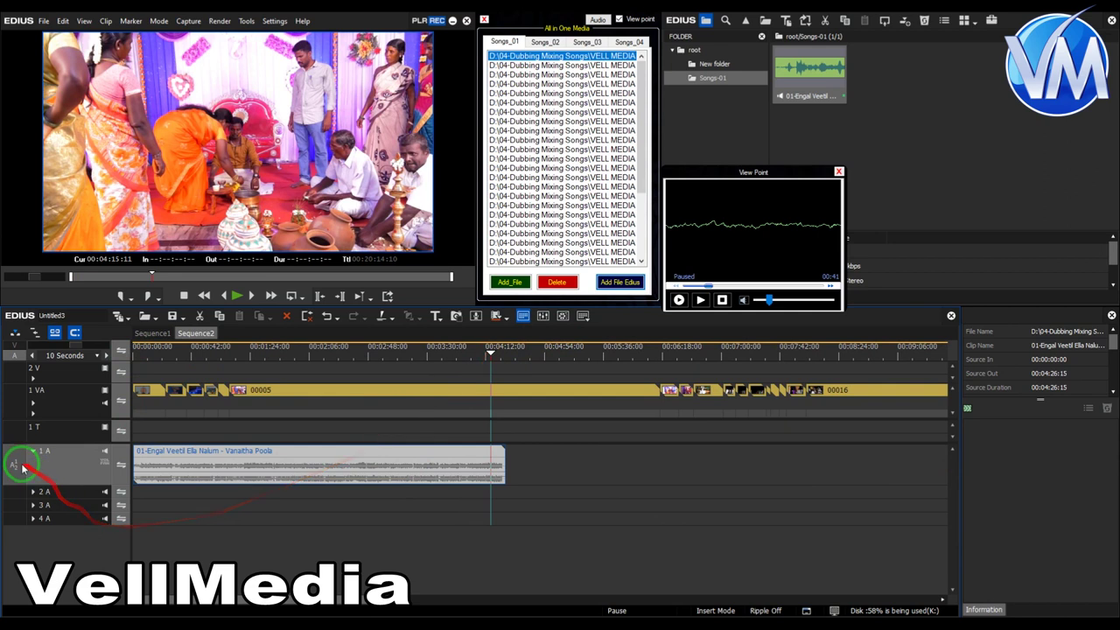
left_click(18, 491)
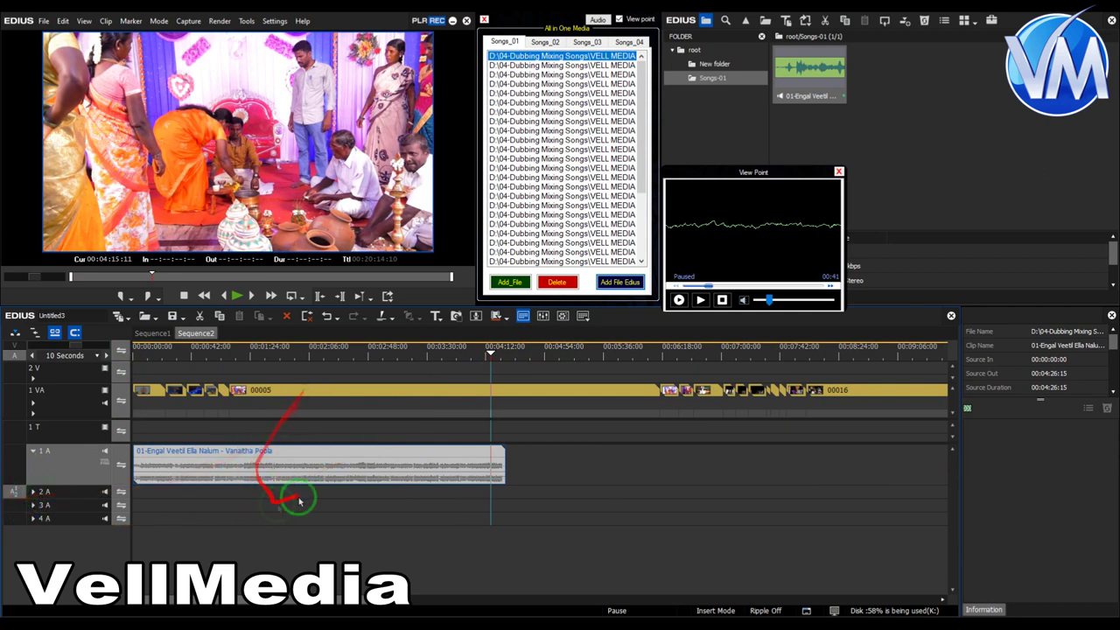
left_click(490, 351)
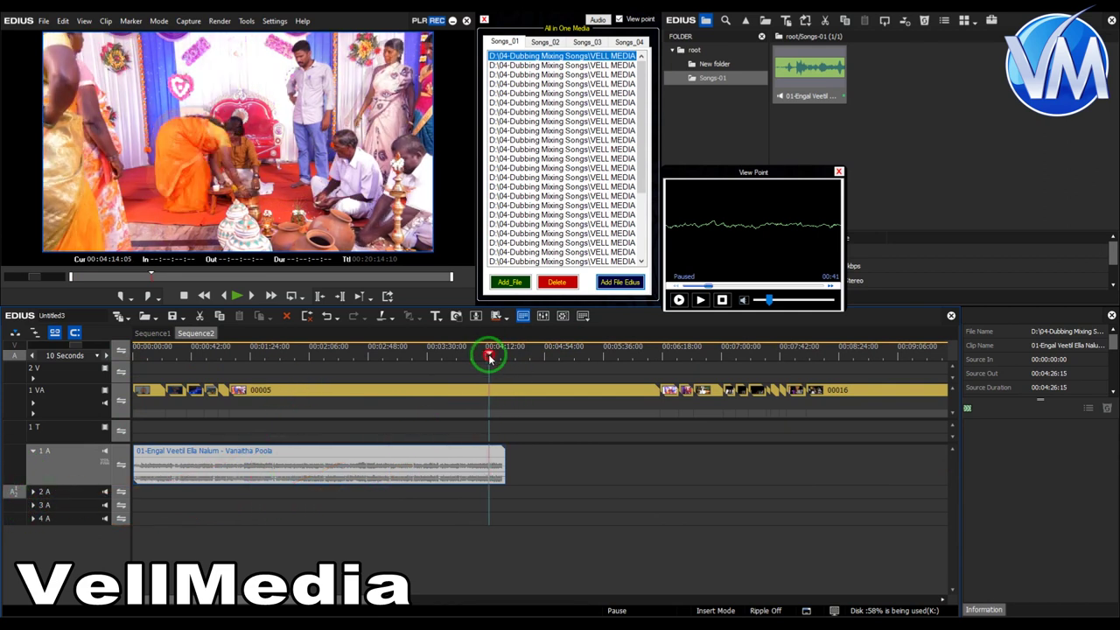
Show the volume line on track 1 A, and expand track 2 A with its volume line shown
left_click_drag(109, 466, 48, 497)
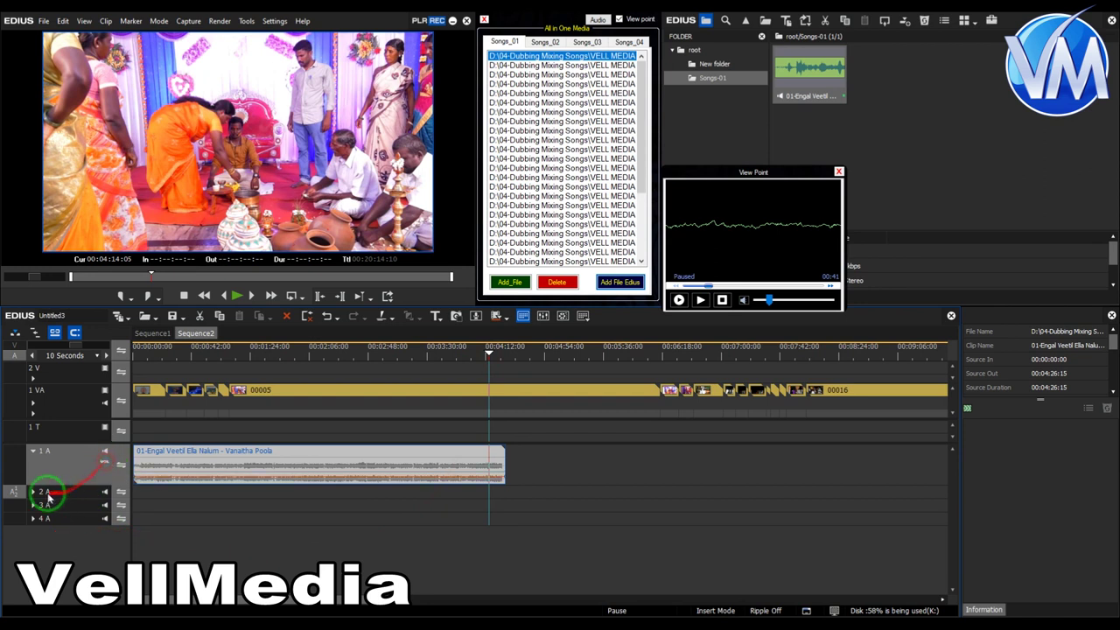
left_click(33, 493)
left_click(103, 506)
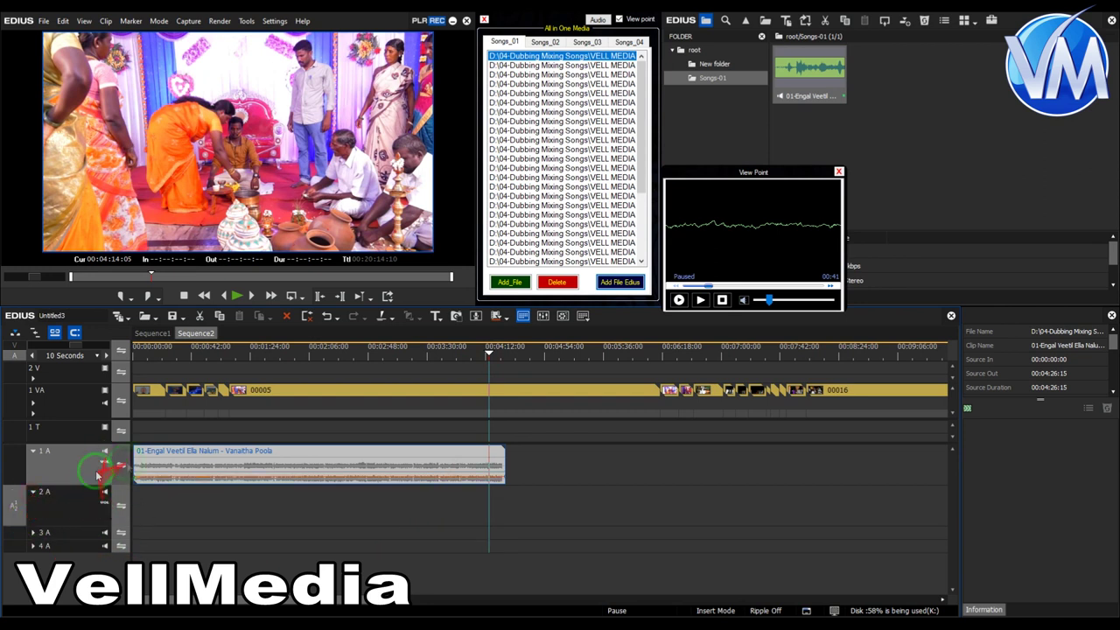
Fade out the first song's volume from the playhead at about 00:04:14 to the clip's end
left_click_drag(492, 480, 504, 481)
left_click(506, 480)
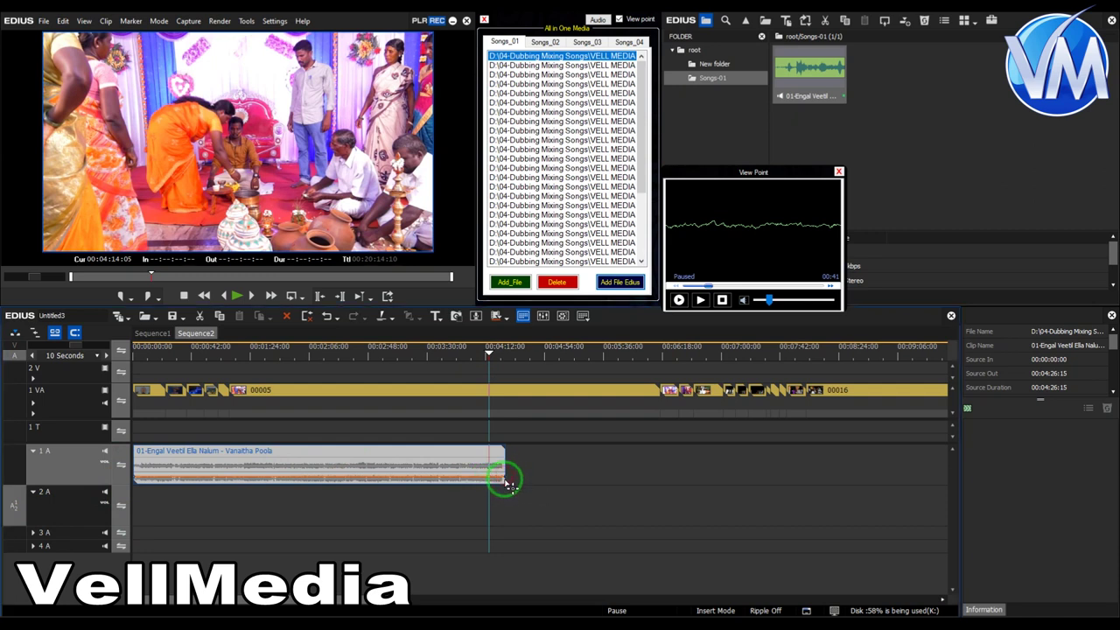
mouse_move(504, 481)
left_mouse_down()
mouse_move(493, 357)
mouse_move(486, 488)
left_mouse_up()
left_click_drag(505, 464, 501, 360)
left_click_drag(463, 503, 492, 355)
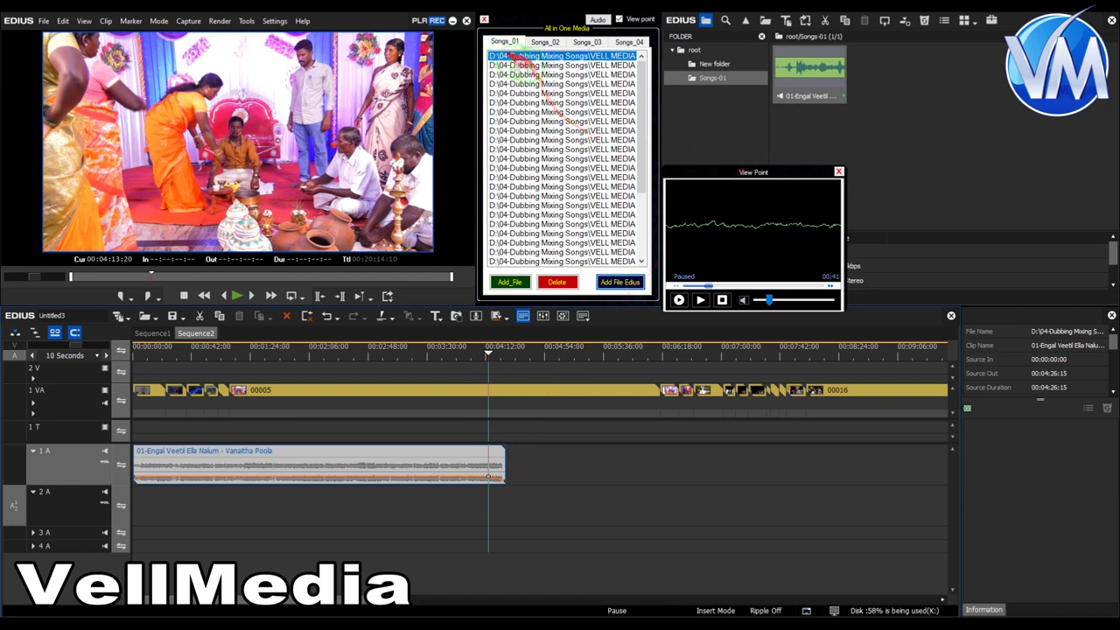
Add 02-ponnadhu varan to the bin and to track 2 A at the playhead, and fade in its volume
left_click(527, 67)
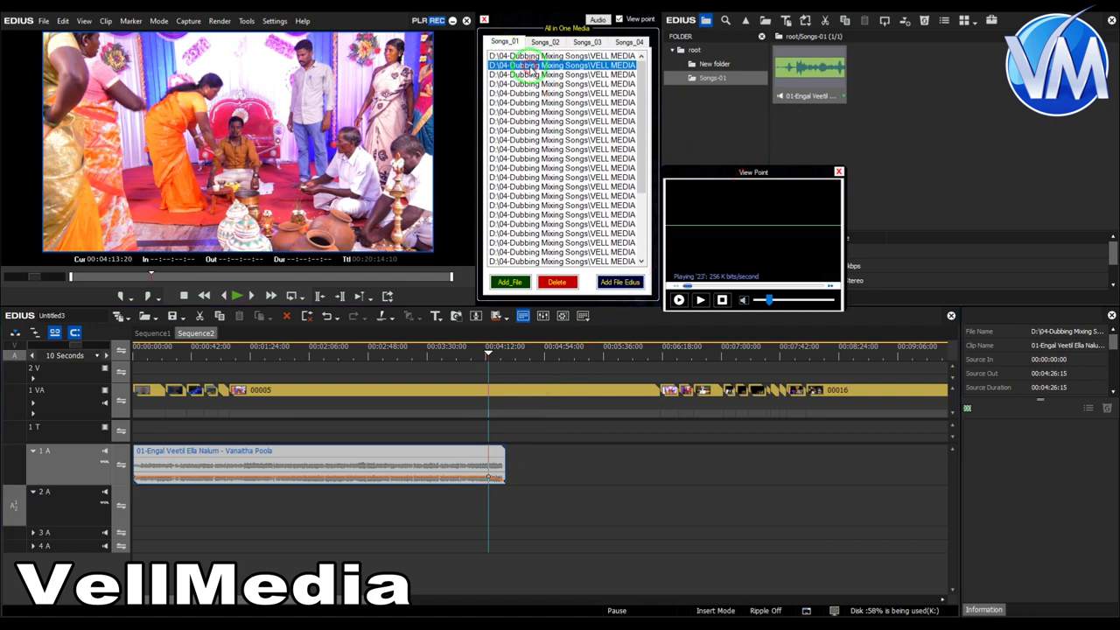
left_click(630, 282)
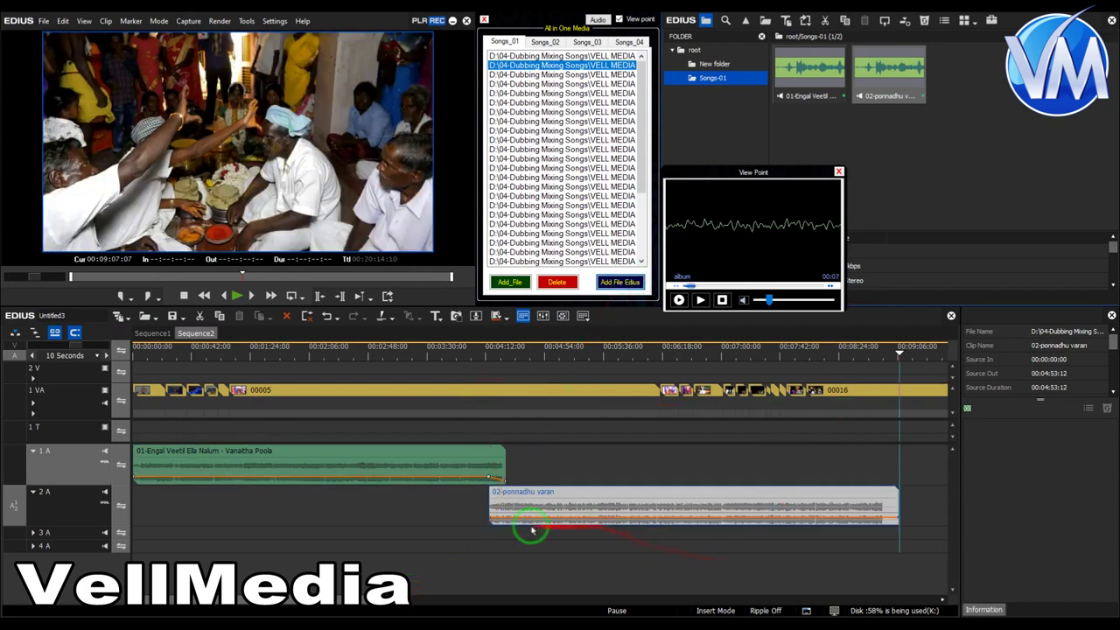
left_click(504, 519)
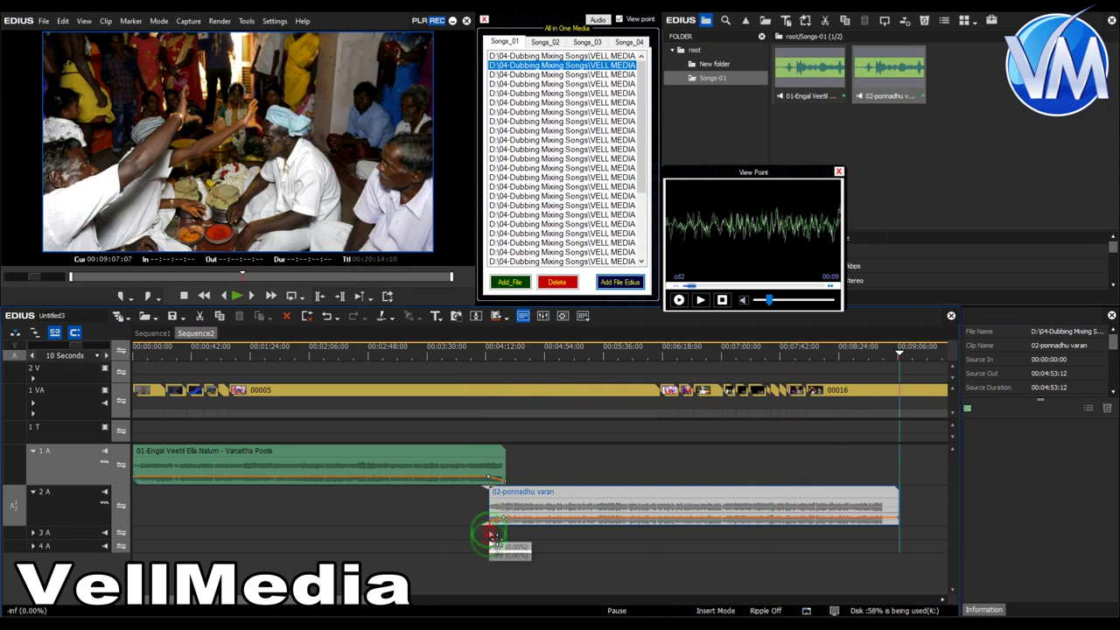
Play the crossfade between the two songs from about 00:04:14 and pause the View Point preview
left_click(488, 350)
key("space")
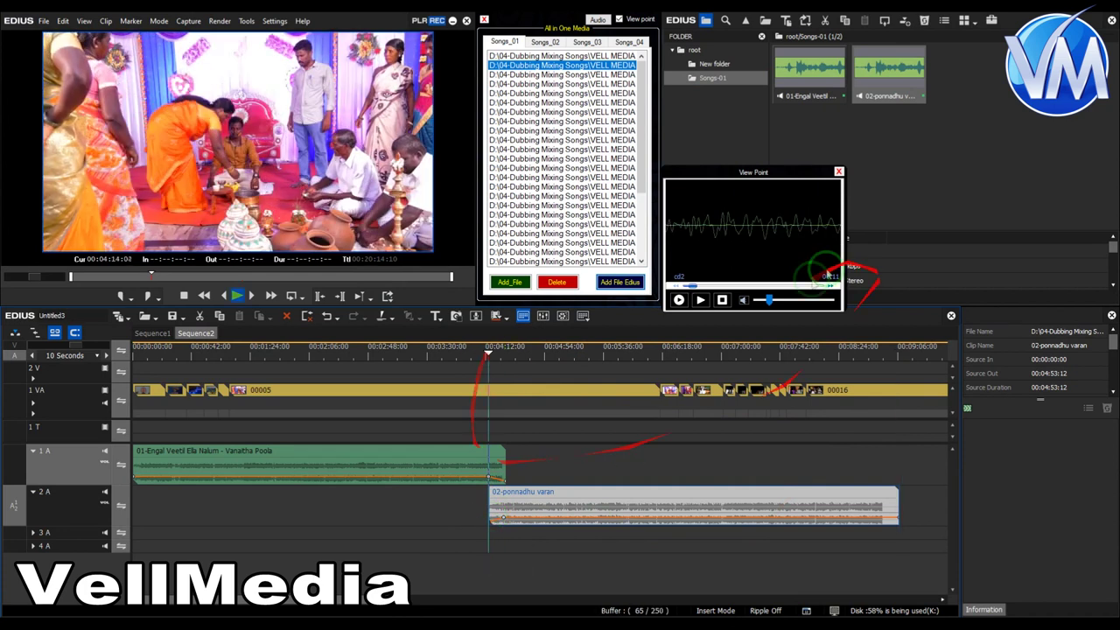
left_click(698, 305)
left_click(700, 300)
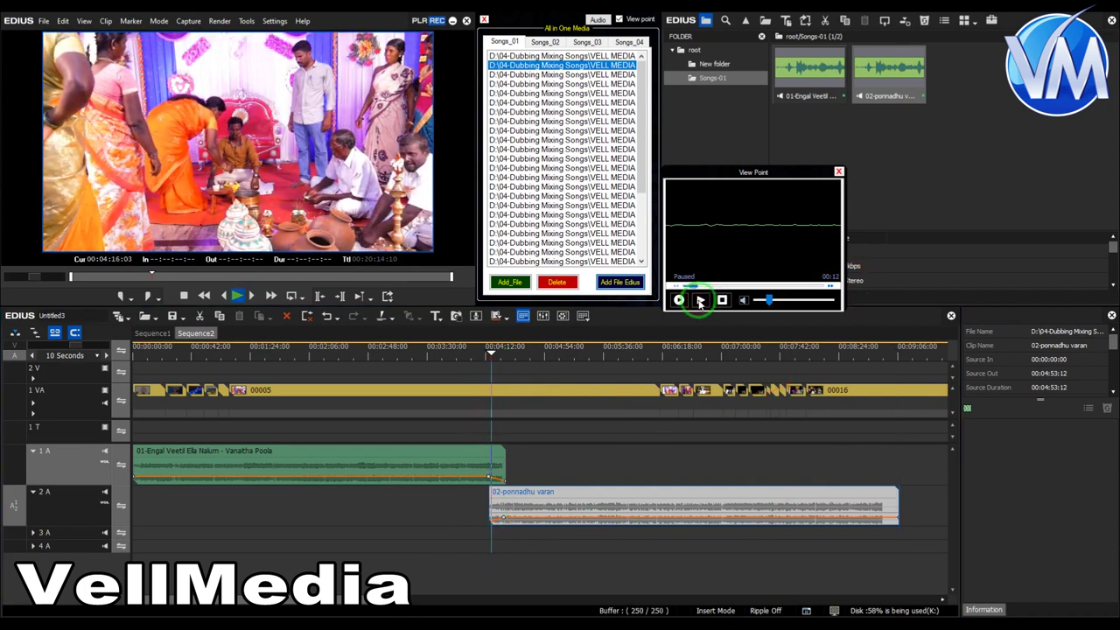
Fade out the end of 02-ponnadhu varan to silence, starting from 00:08:47:13
left_click_drag(377, 599, 493, 598)
key("space")
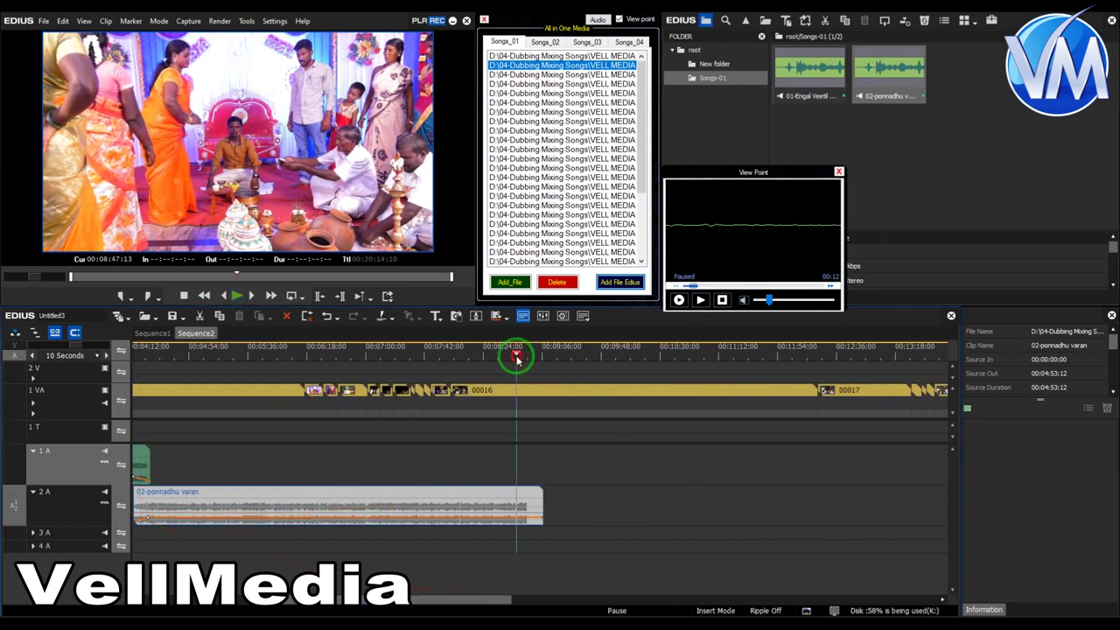
left_click_drag(541, 517, 540, 548)
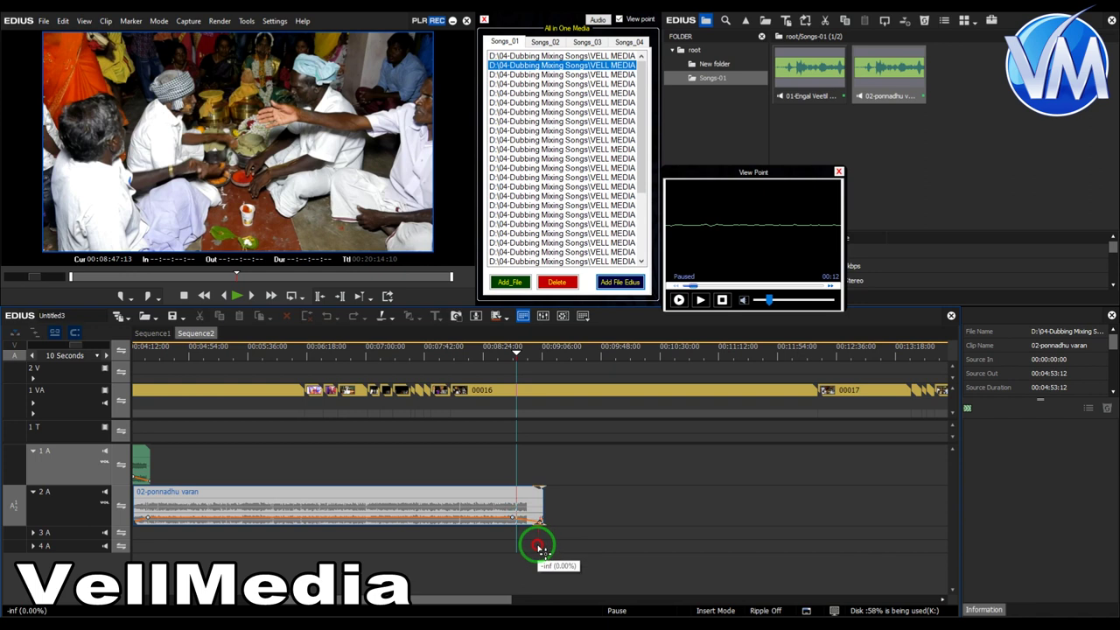
Patch the audio channel to 1 A and add 03-roja poo to the bin and timeline at 00:08:47:13, fading in its start
left_click_drag(9, 500, 12, 464)
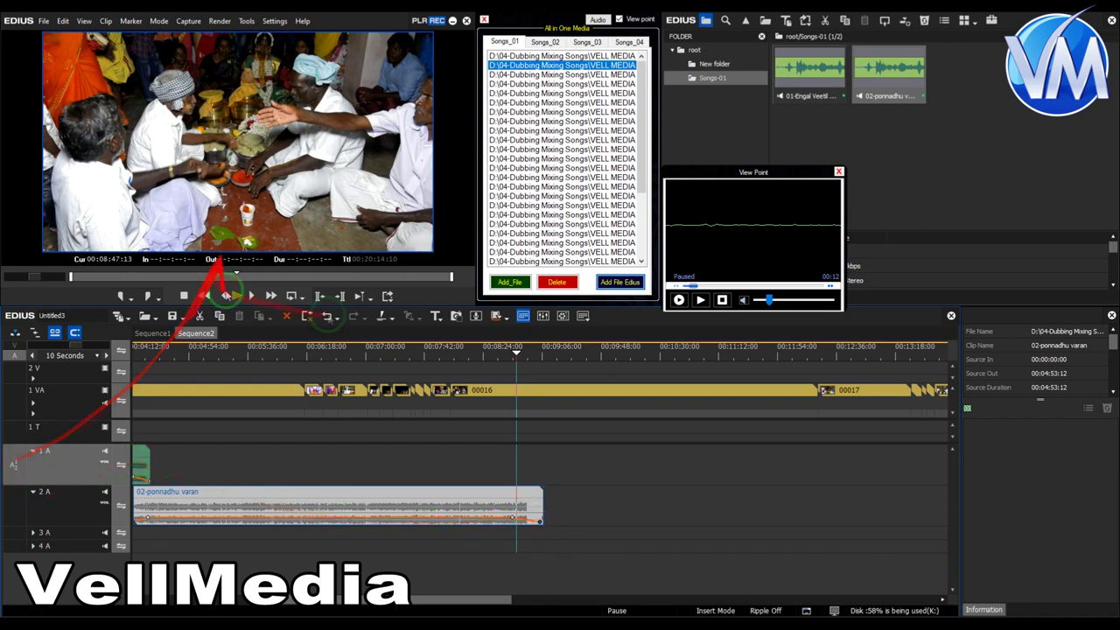
left_click(600, 76)
left_click(607, 284)
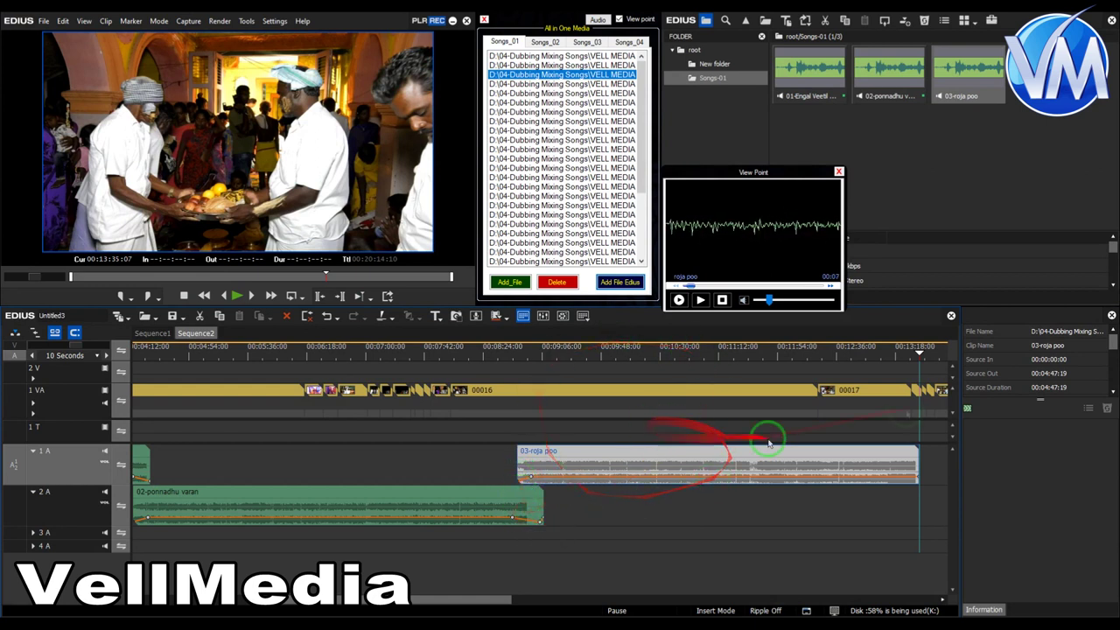
left_click_drag(509, 602, 613, 600)
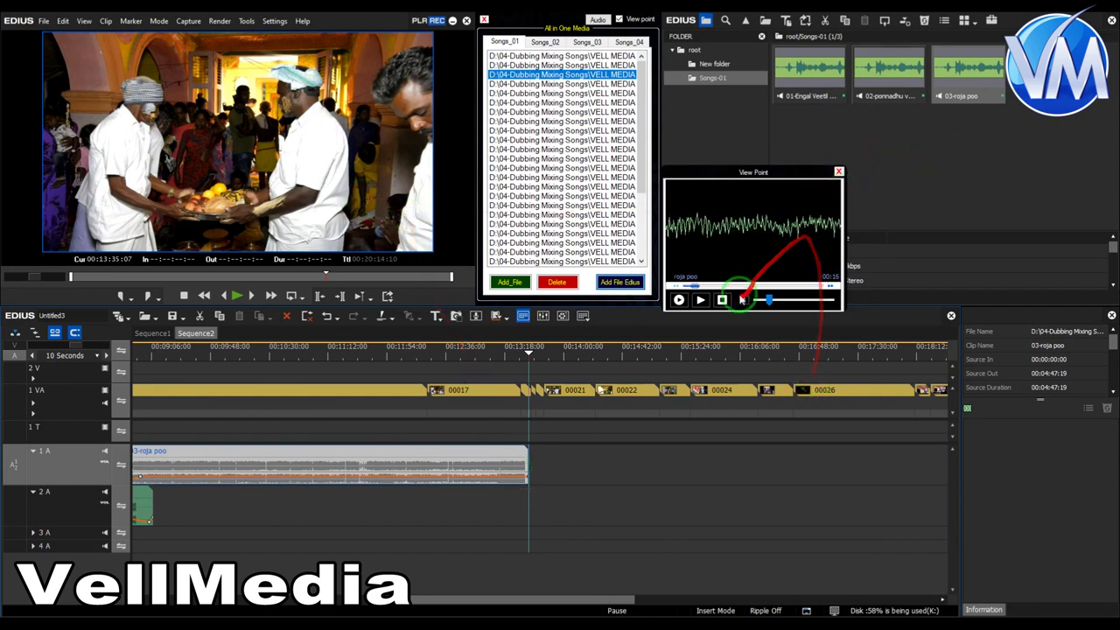
left_click(701, 300)
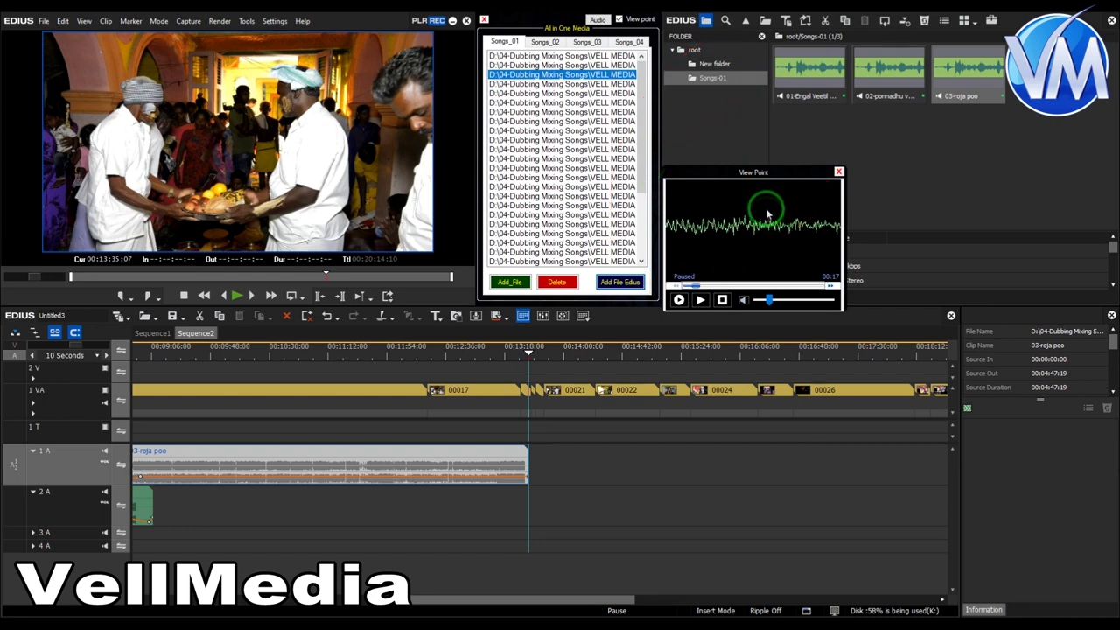
Move the View Point window slightly higher and raise the player's volume
mouse_move(787, 174)
left_mouse_down()
mouse_move(790, 155)
mouse_move(790, 166)
left_mouse_up()
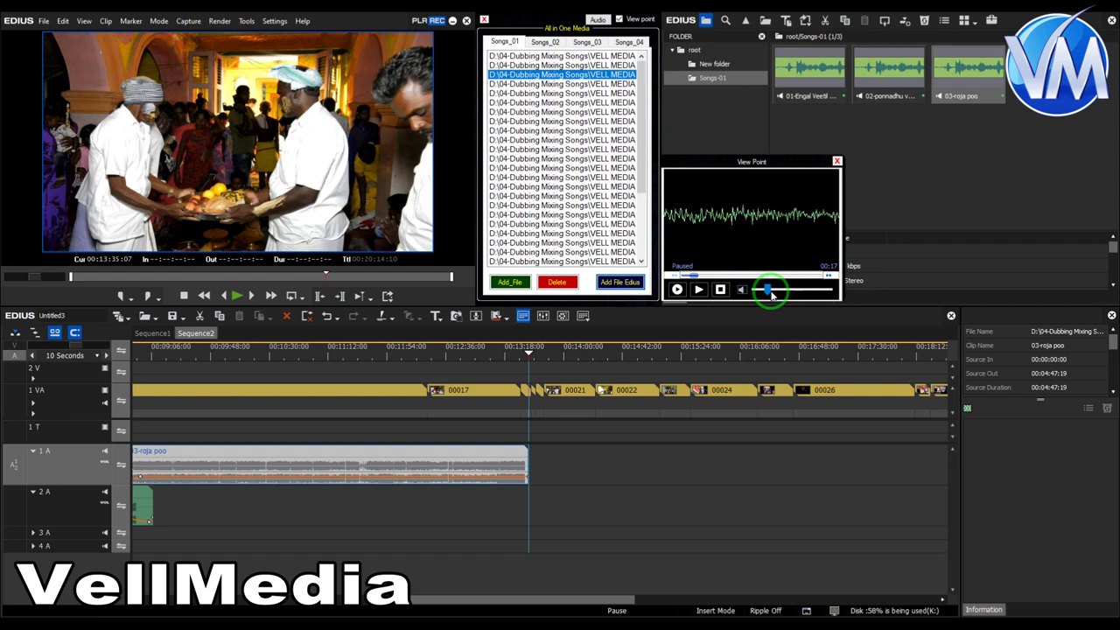
left_click_drag(771, 294, 791, 290)
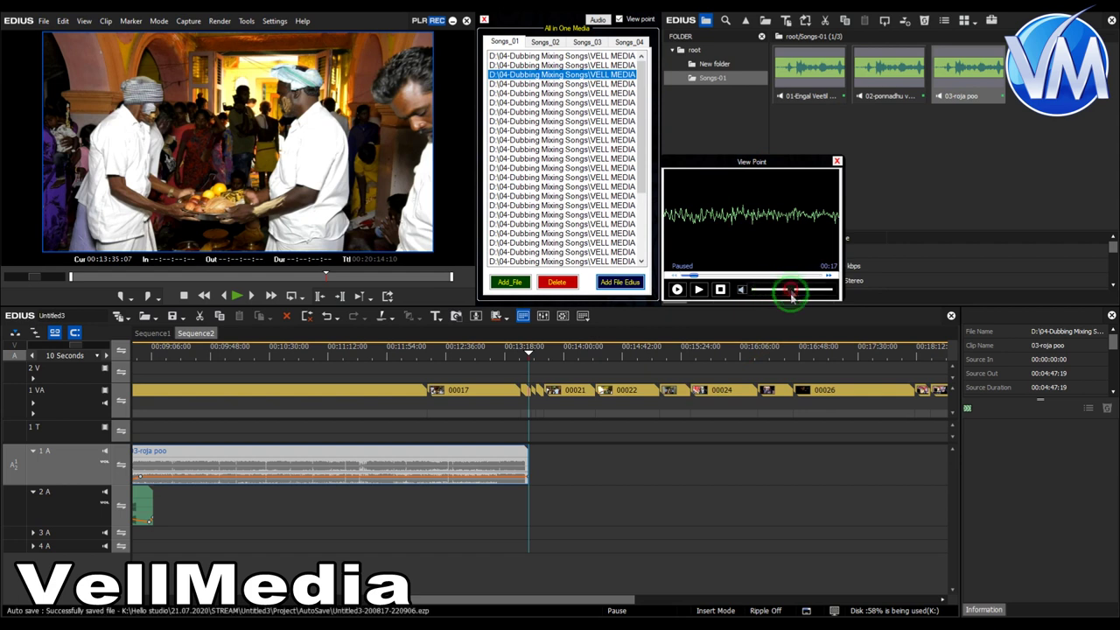